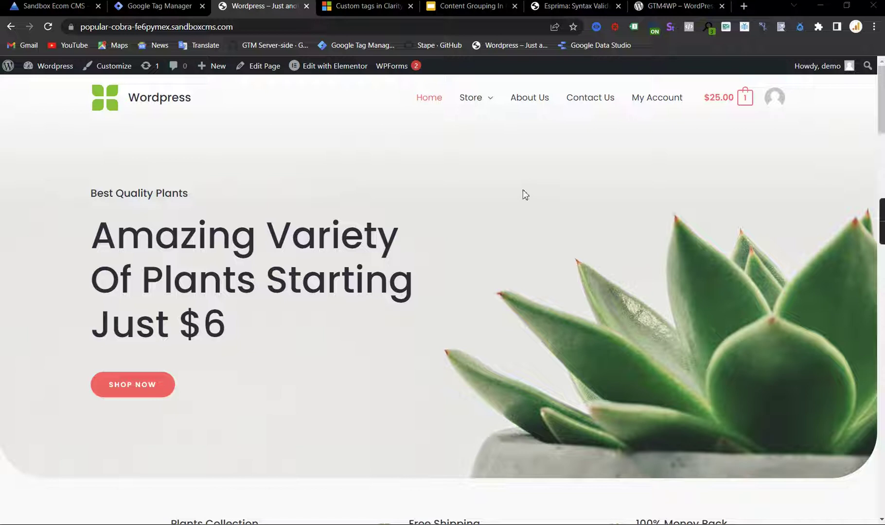
Check the data layer events on the homepage and on the Store page with the datalayer checker
left_click(596, 27)
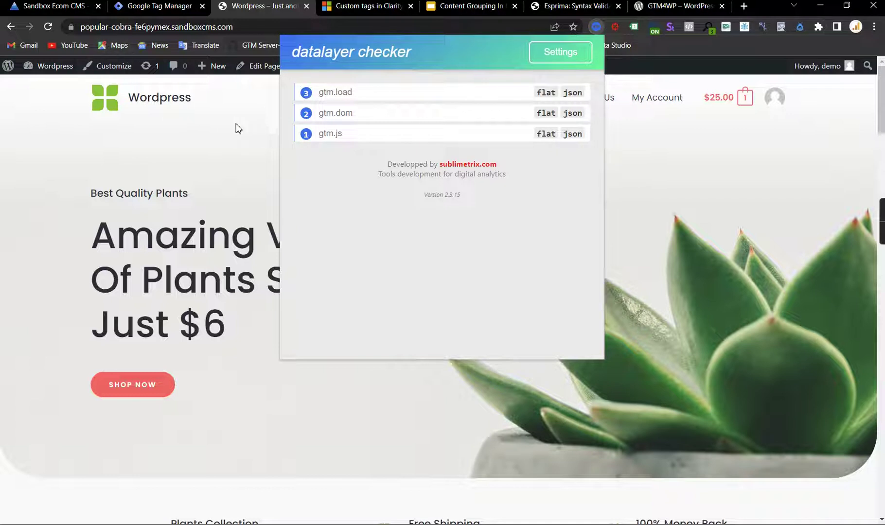
left_click(217, 127)
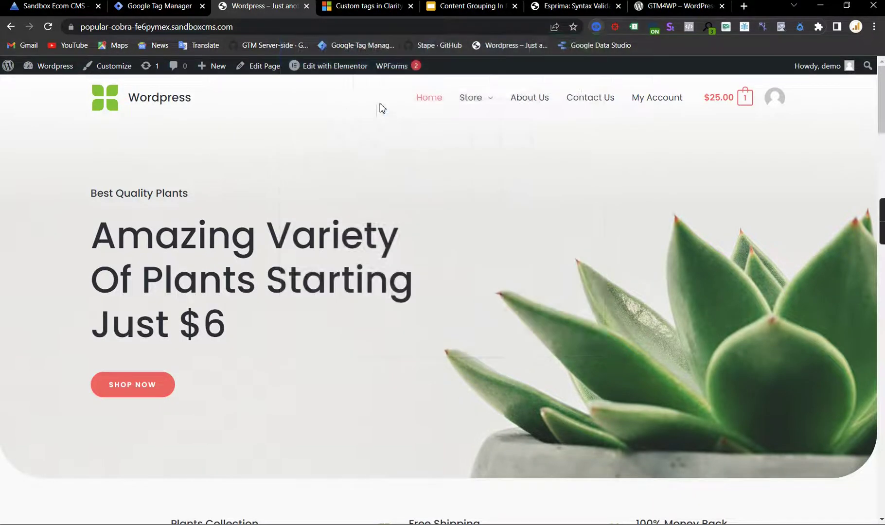
left_click(470, 104)
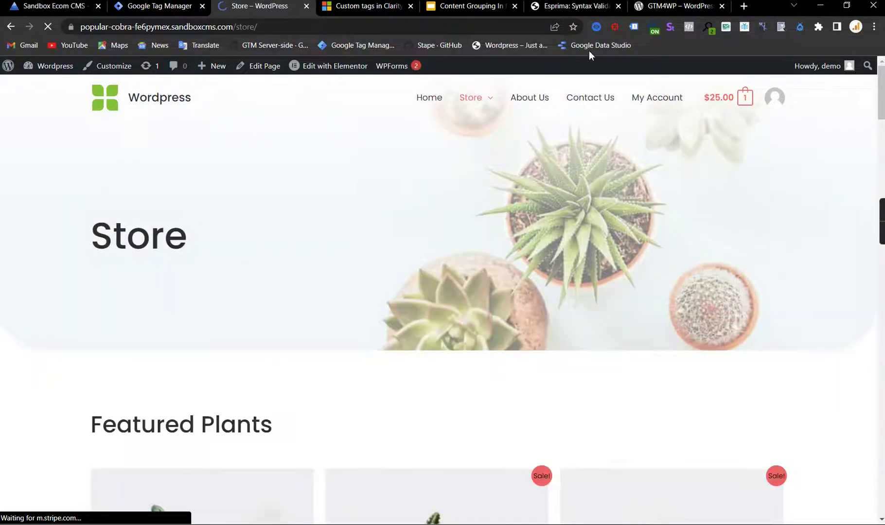
left_click(594, 29)
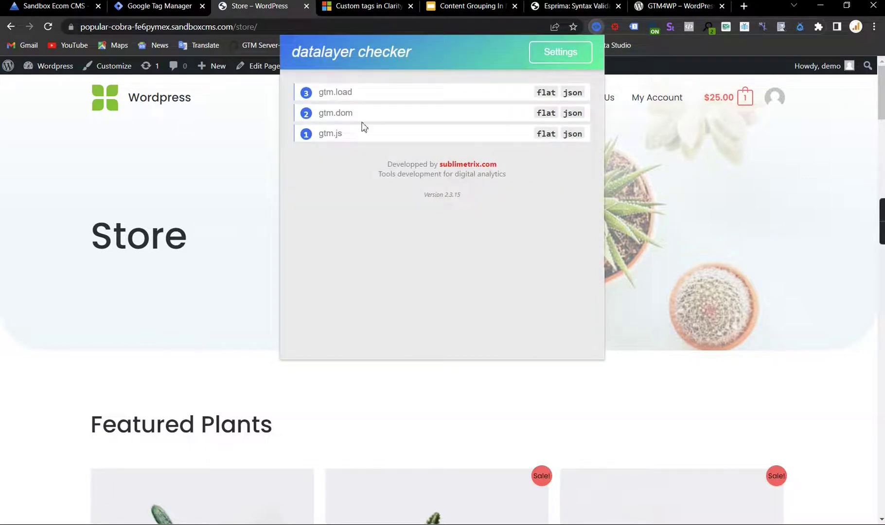
left_click(190, 175)
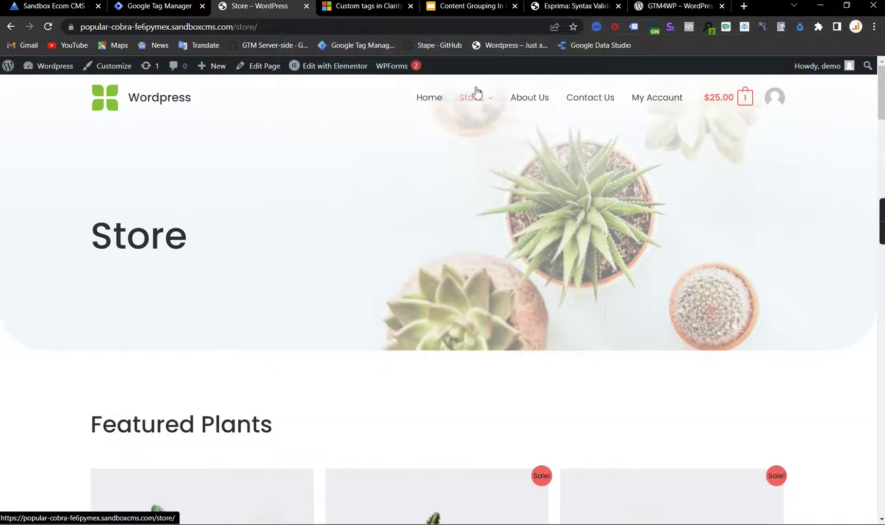
Open the Boncellensis Secullant product page from the store and check its data layer events
scroll(265, 272, "down", 3)
left_click(214, 376)
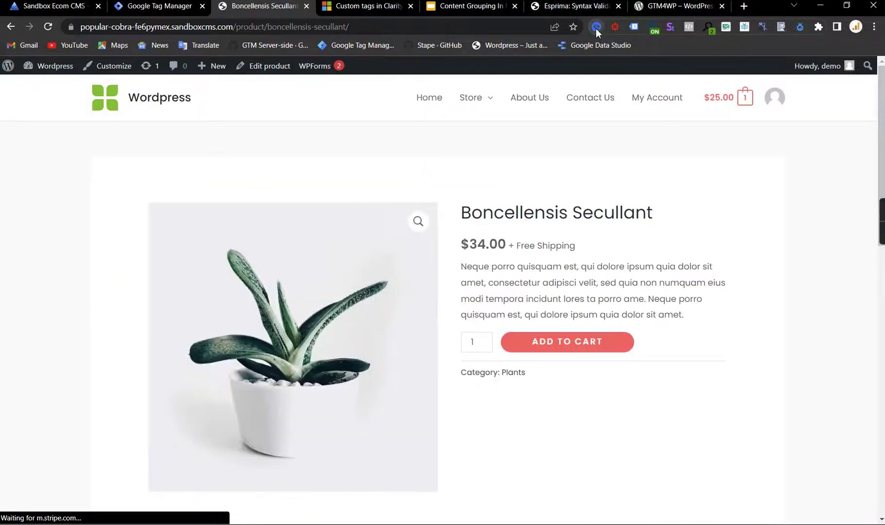
left_click(596, 27)
left_click(633, 26)
left_click(596, 27)
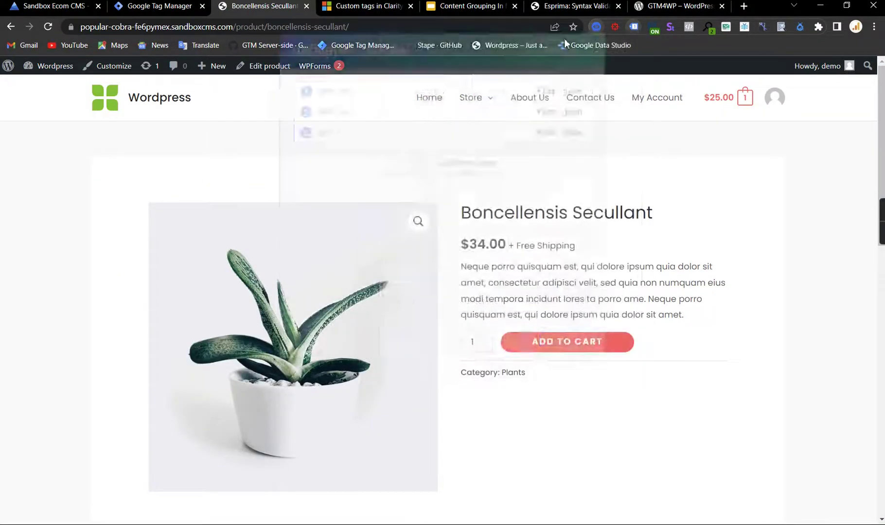
left_click(99, 229)
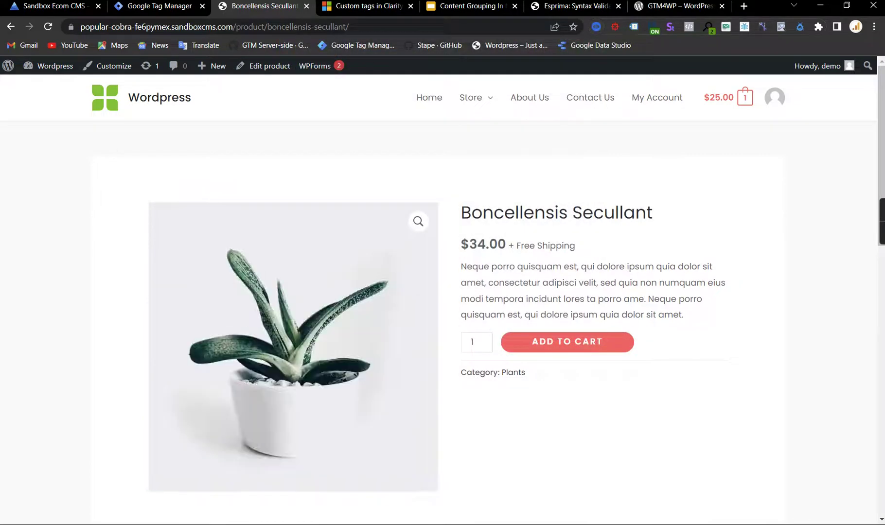
Switch to the Esprima Syntax Validator and highlight the whole data layer push code with the page_load event and pageType
left_click(575, 6)
left_click(279, 214)
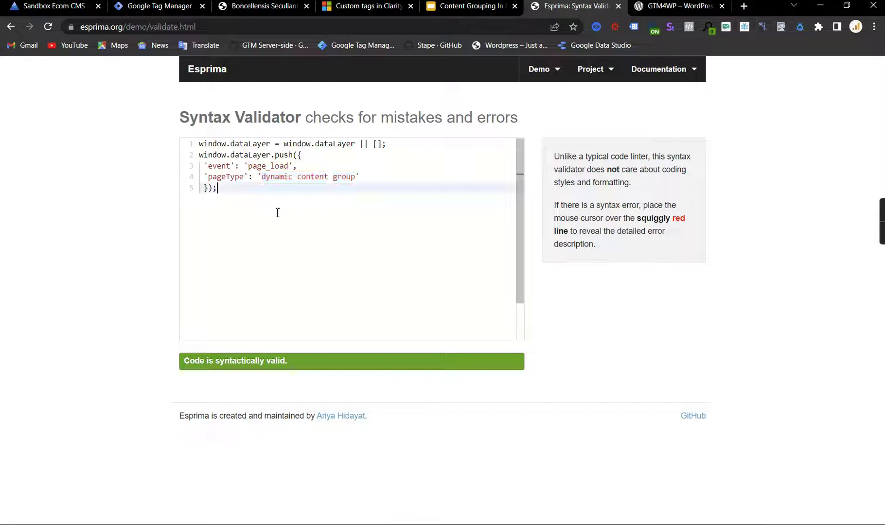
left_click_drag(236, 188, 198, 143)
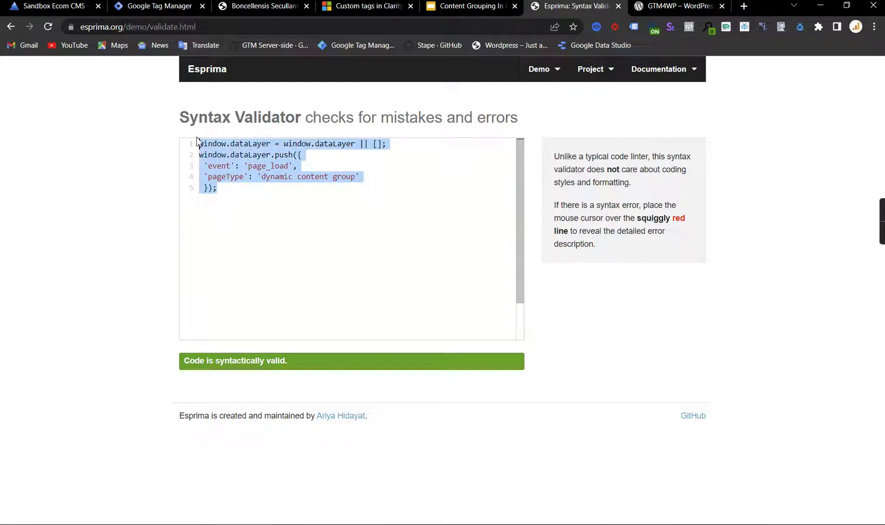
Return to the Boncellensis Secullant page, reload it and inspect the page_load event in the datalayer checker
left_click(271, 7)
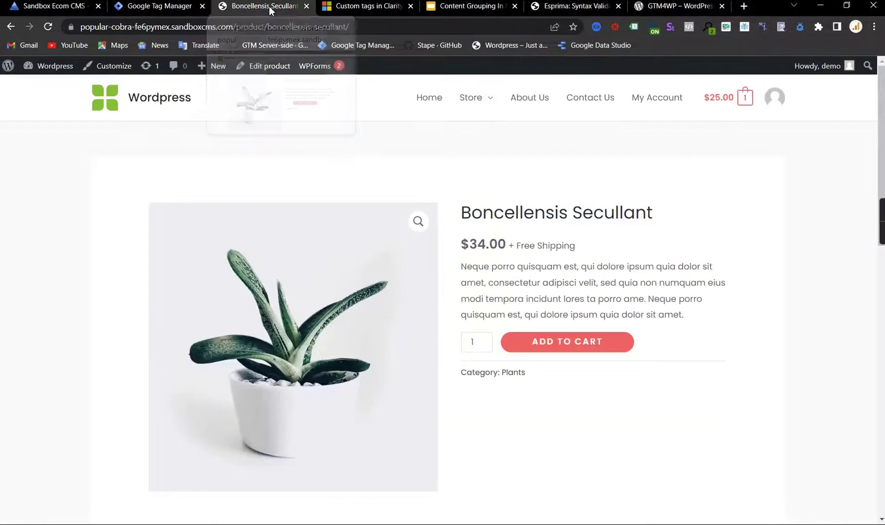
left_click(671, 27)
left_click(408, 158)
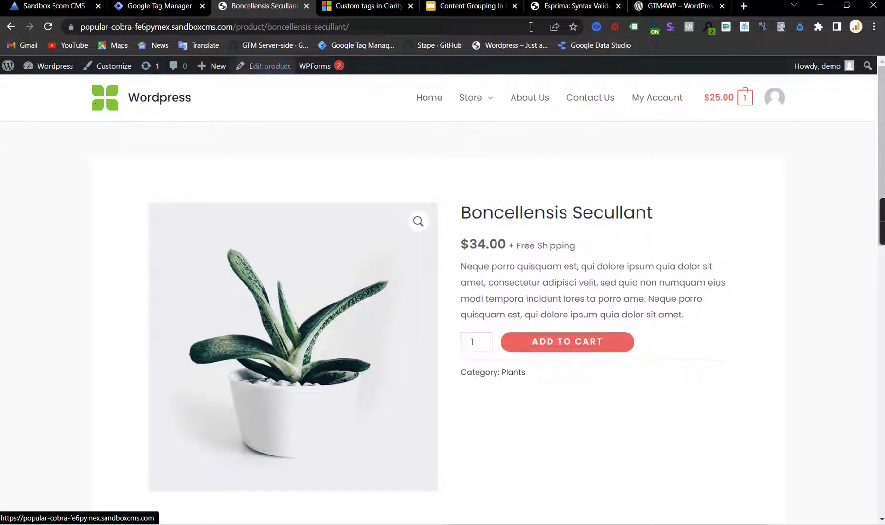
left_click(597, 27)
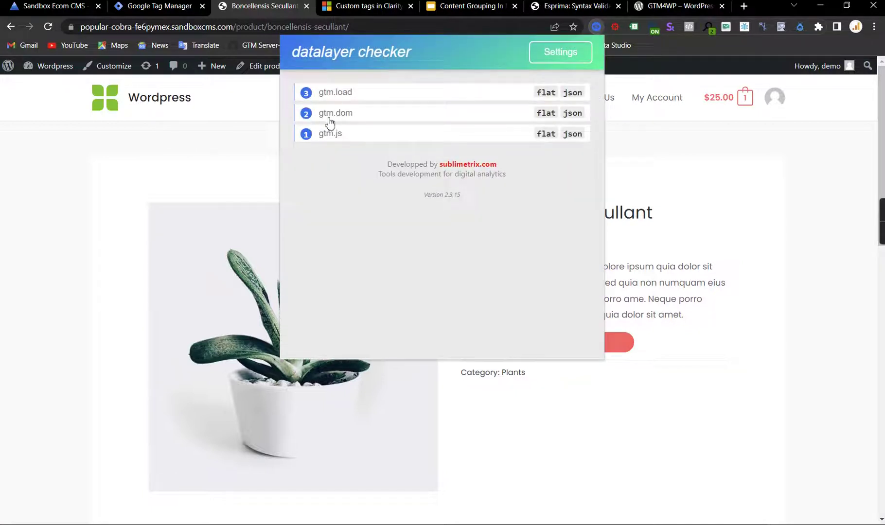
left_click(49, 27)
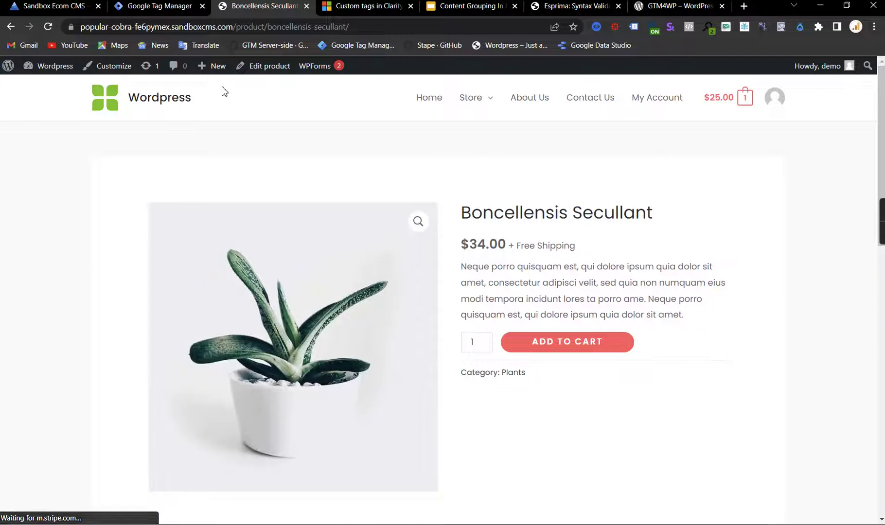
left_click(596, 27)
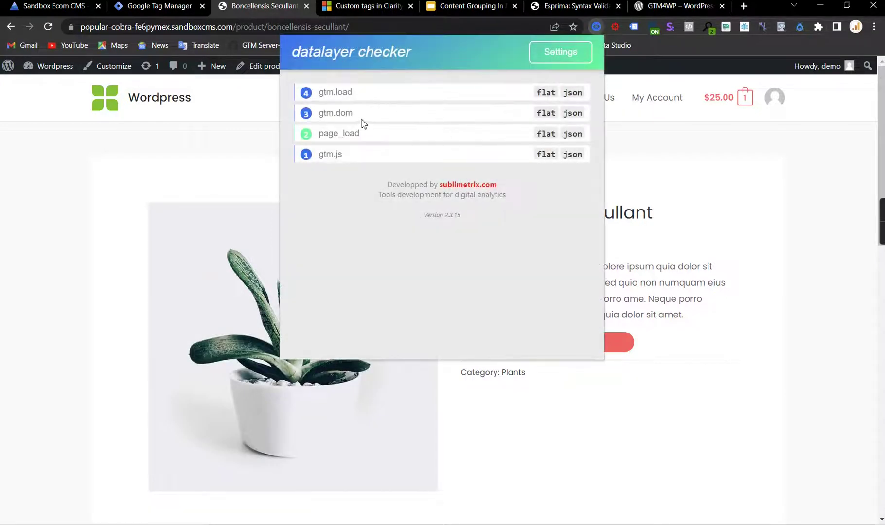
left_click(337, 138)
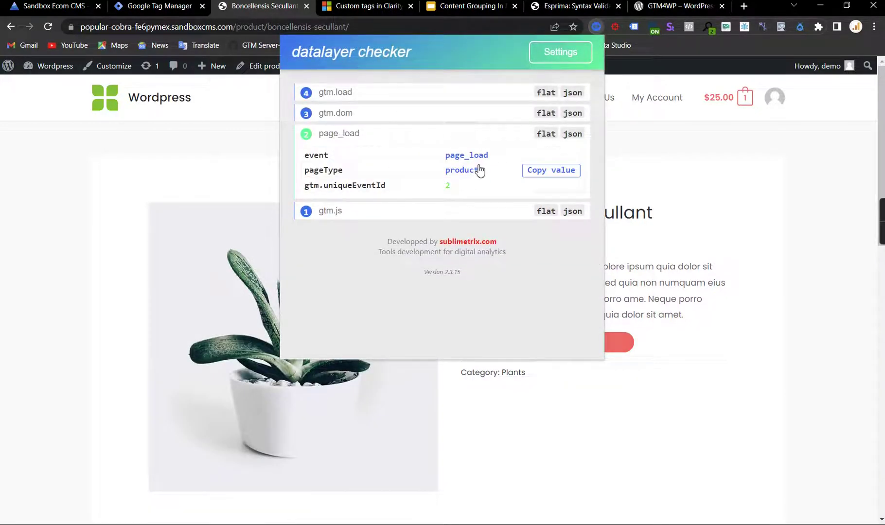
Go to the shop's homepage and inspect the pageType value of its page_load event
left_click(160, 106)
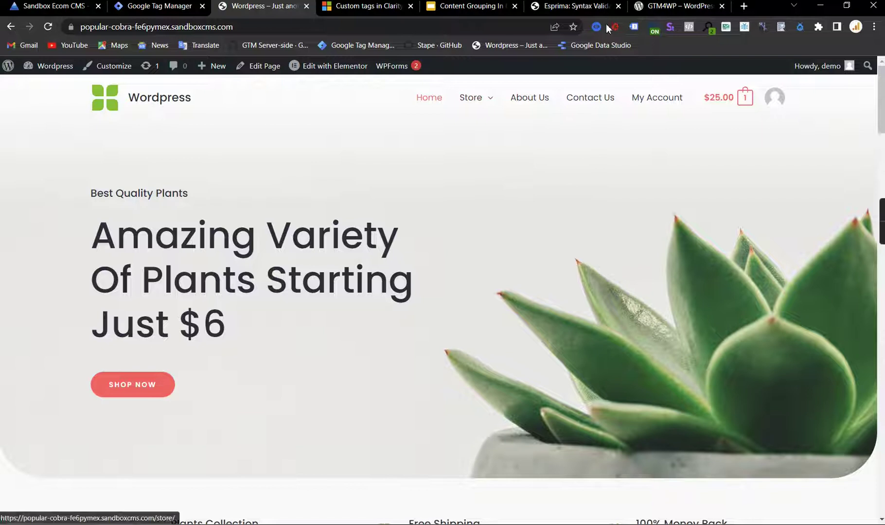
left_click(596, 26)
left_click(342, 136)
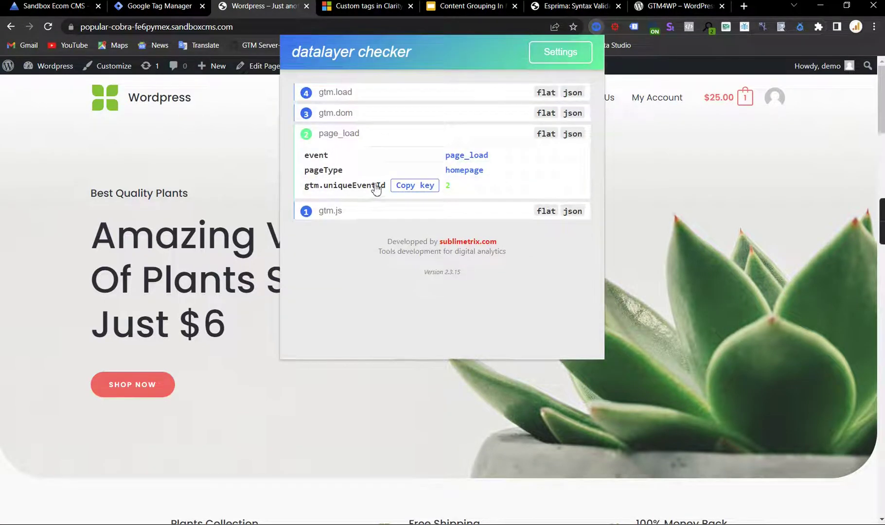
key("Escape")
Open the Plants category of the store and inspect the pageType value of its page_load event
mouse_move(482, 101)
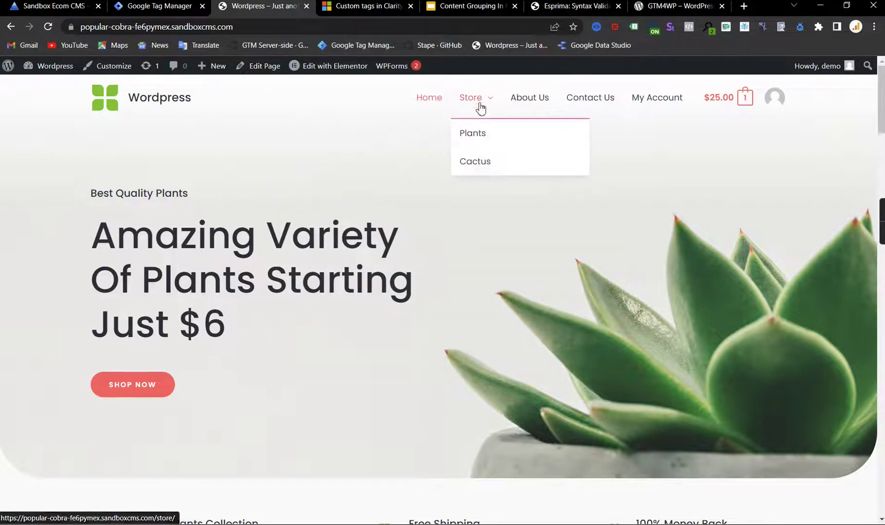
left_click(477, 141)
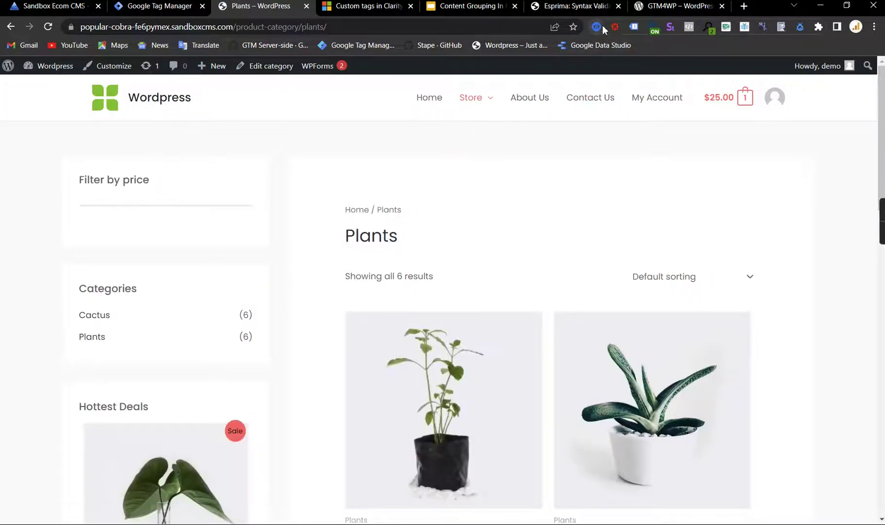
left_click(598, 27)
left_click(333, 136)
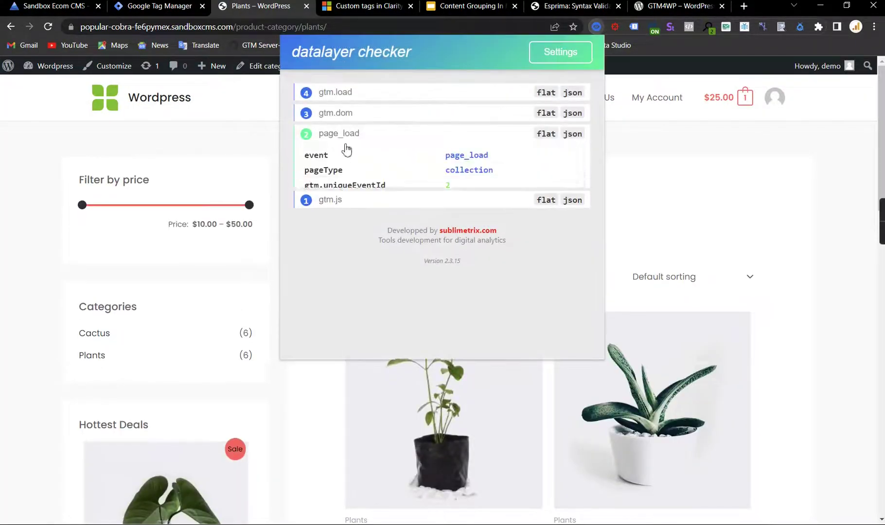
mouse_move(486, 173)
left_click(681, 161)
Open the full cart page from the shopping cart and inspect the pageType value of its page_load event
left_click(718, 107)
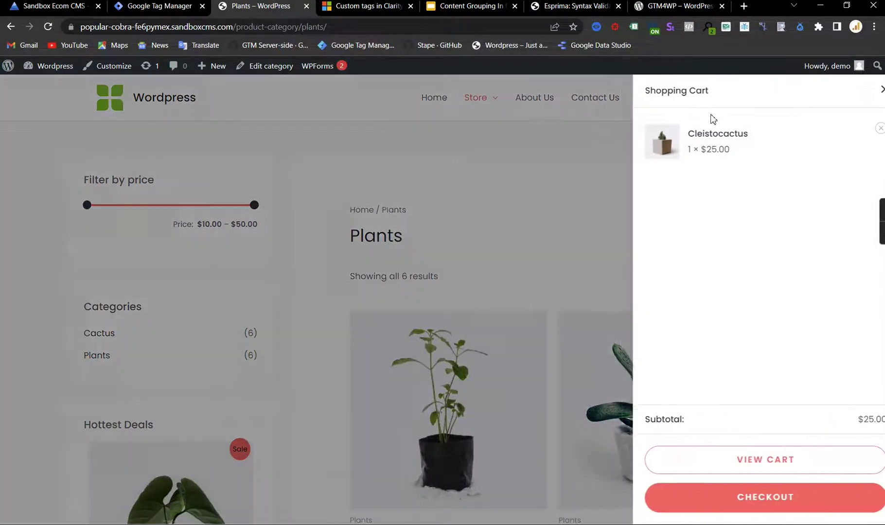
left_click(711, 464)
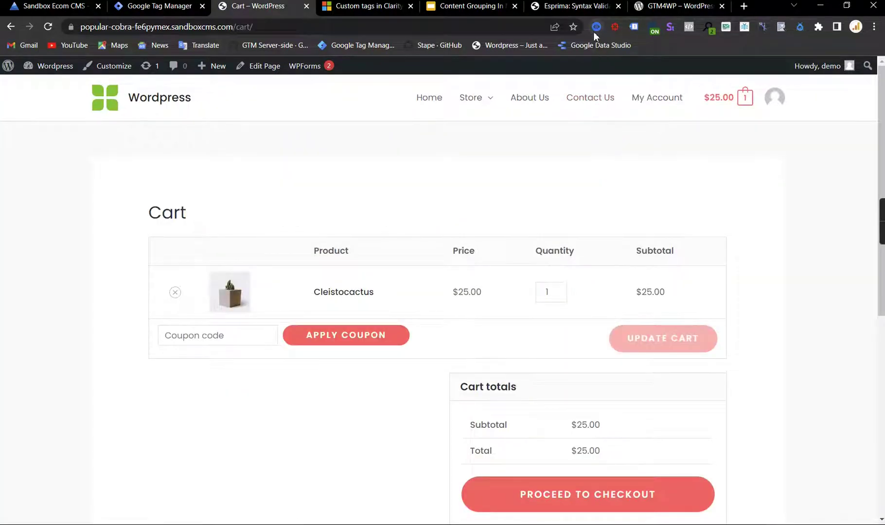
left_click(595, 28)
left_click(331, 140)
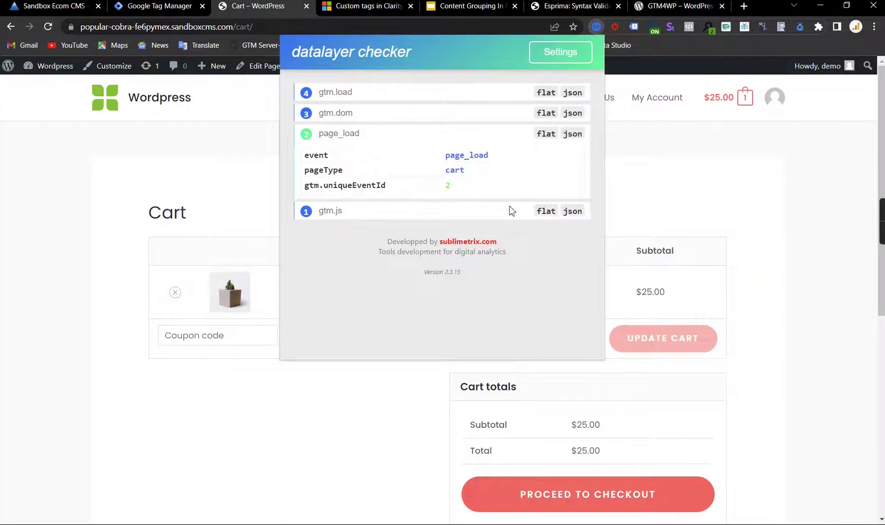
left_click(210, 208)
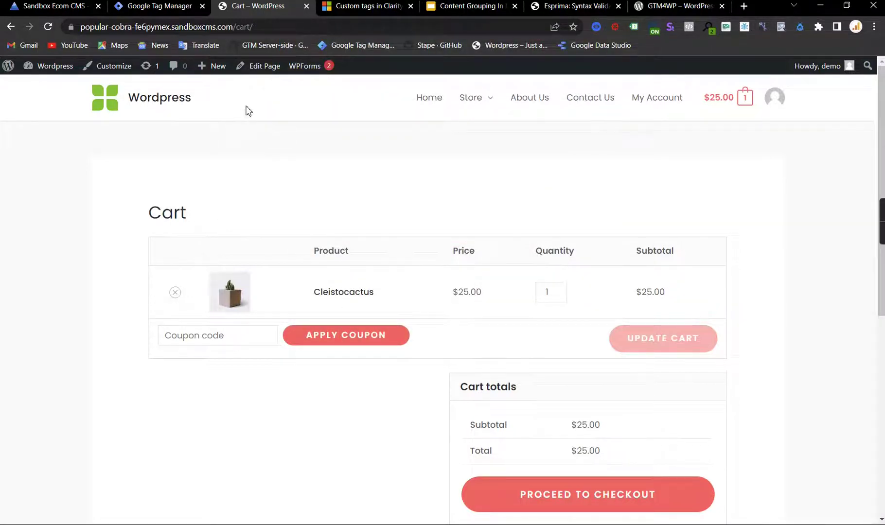
Reopen the cart page's page_load event in the datalayer checker to look up the exact pageType key
left_click(163, 10)
left_click(245, 14)
left_click(596, 26)
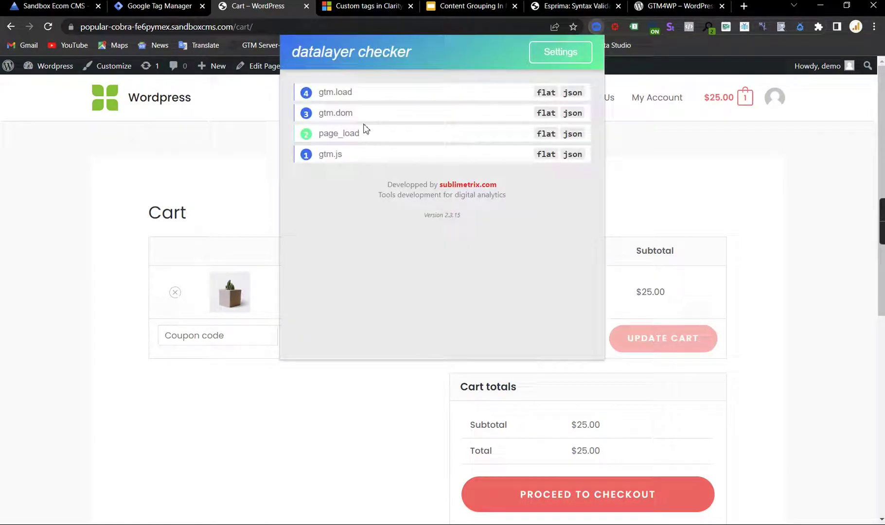
left_click(320, 137)
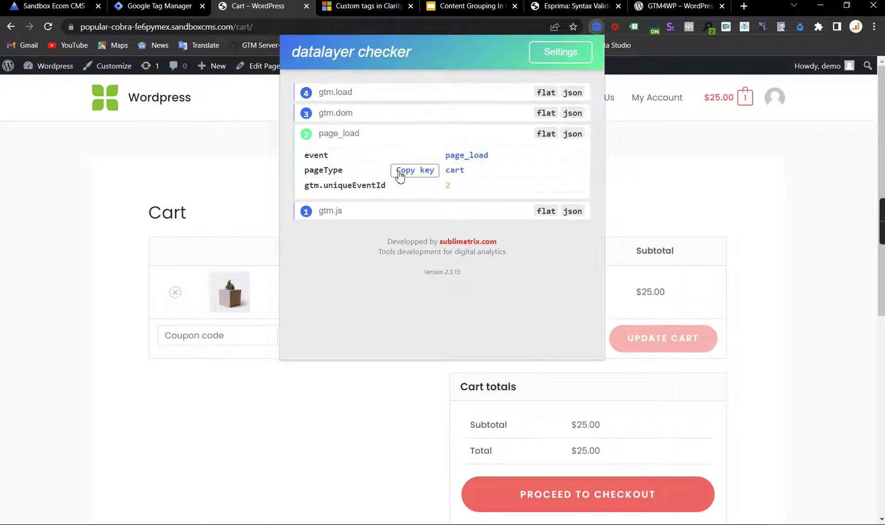
Switch to Google Tag Manager and add a user-defined Data Layer Variable with pageType as its data layer variable name
left_click(175, 9)
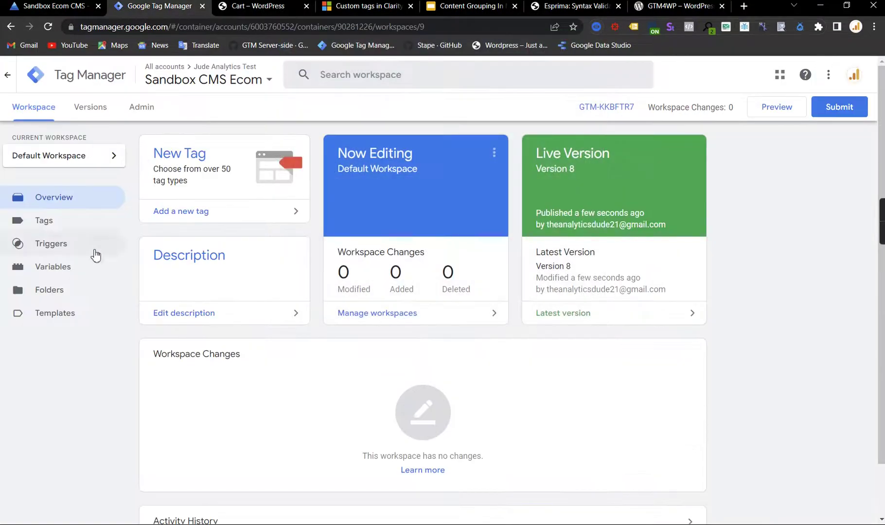
left_click(77, 275)
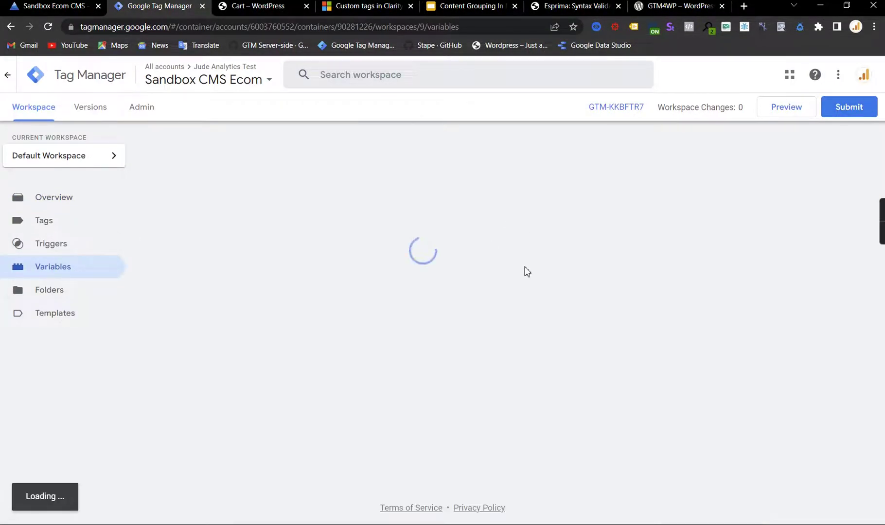
scroll(526, 271, "down", 1)
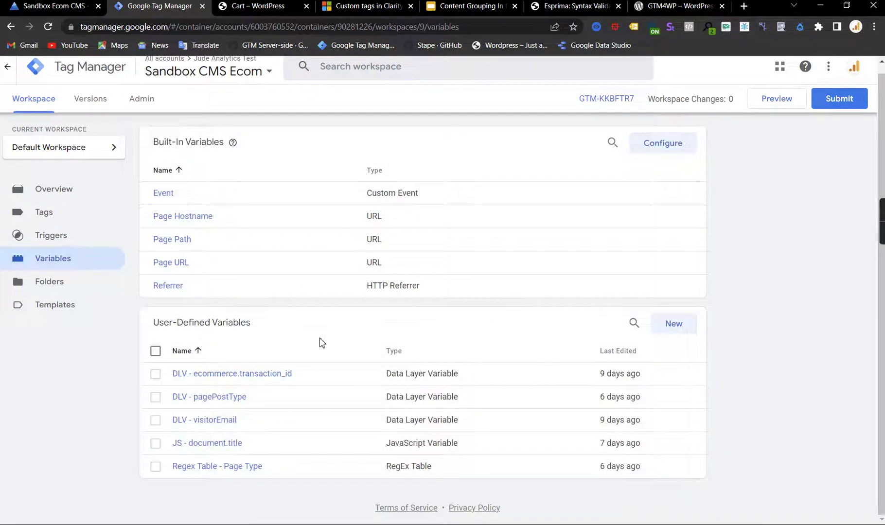
left_click(686, 325)
left_click(439, 230)
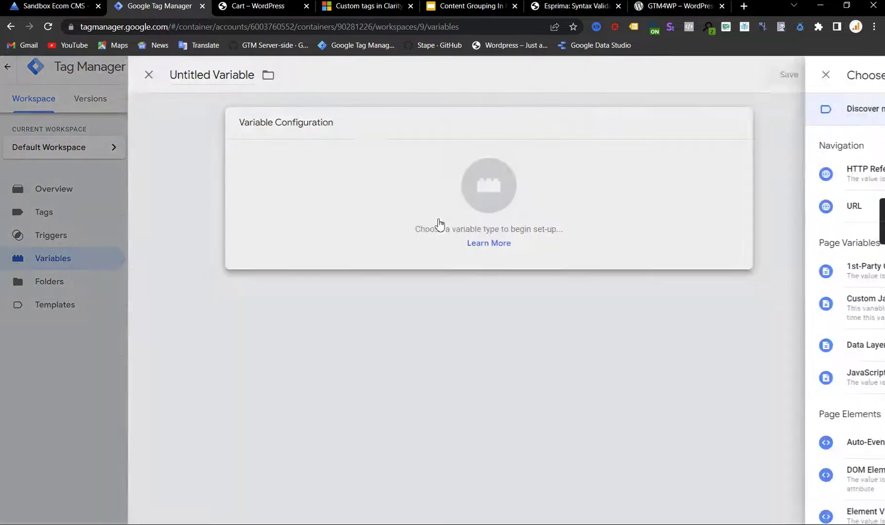
left_click(604, 347)
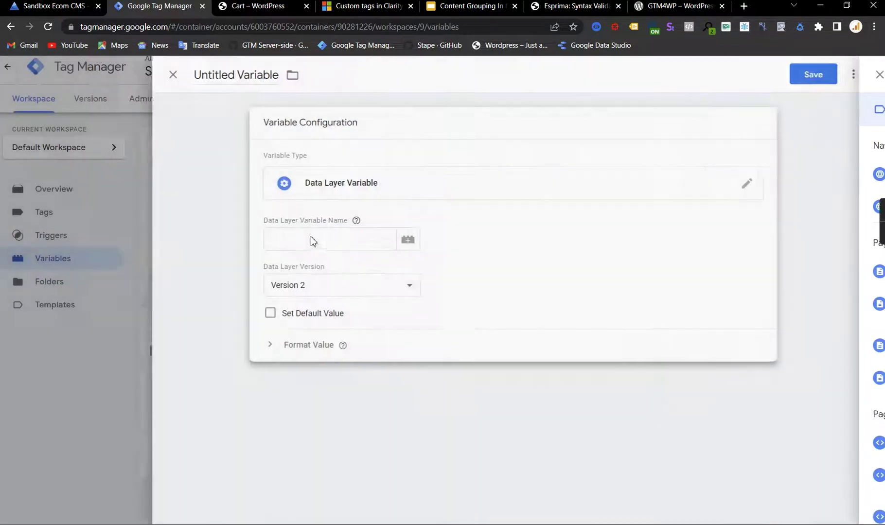
type("pageType")
Rename the untitled variable as DLV - pageType
left_click(248, 74)
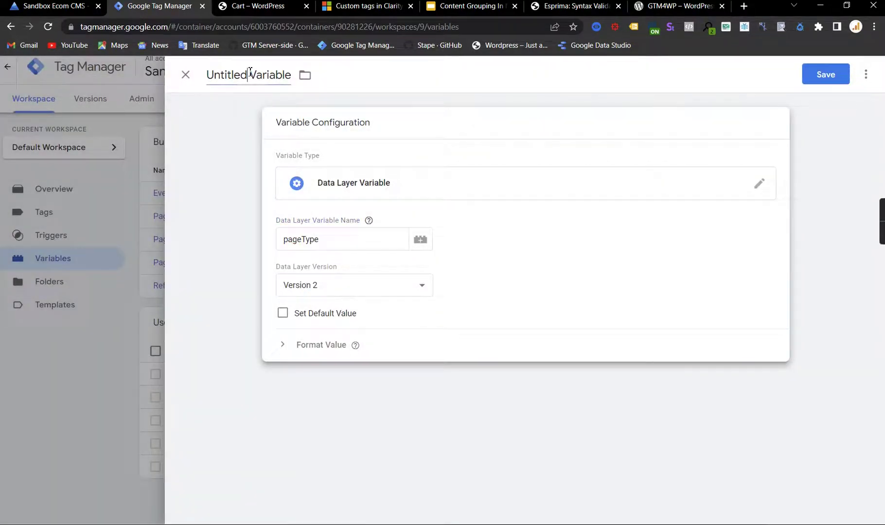
triple_click(248, 73)
type("D")
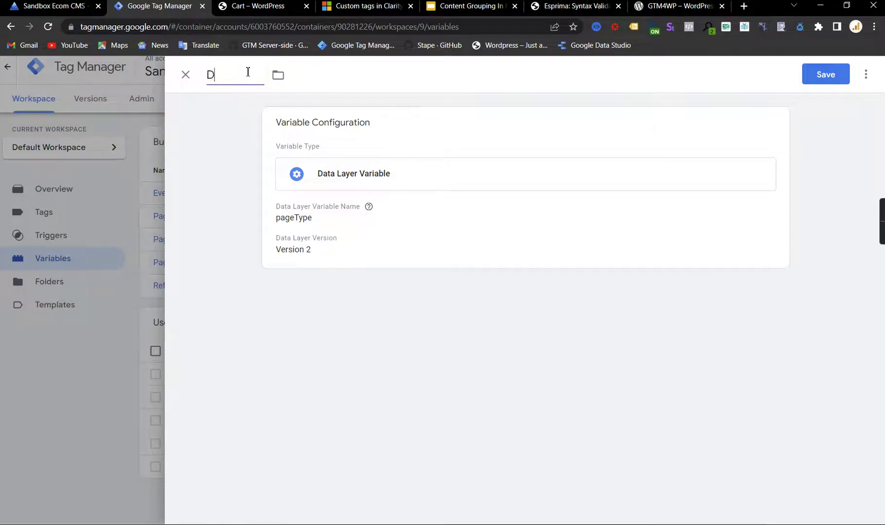
type("LV - pageType")
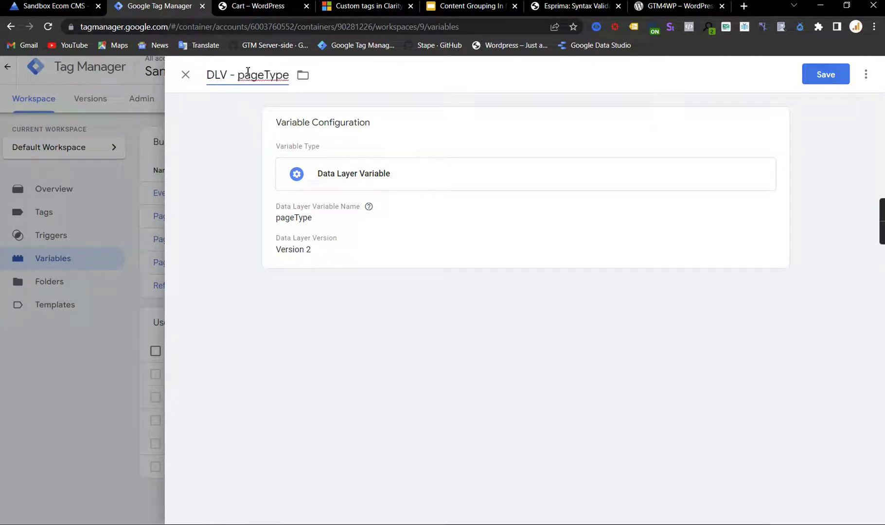
Save the new DLV - pageType variable
left_click(825, 74)
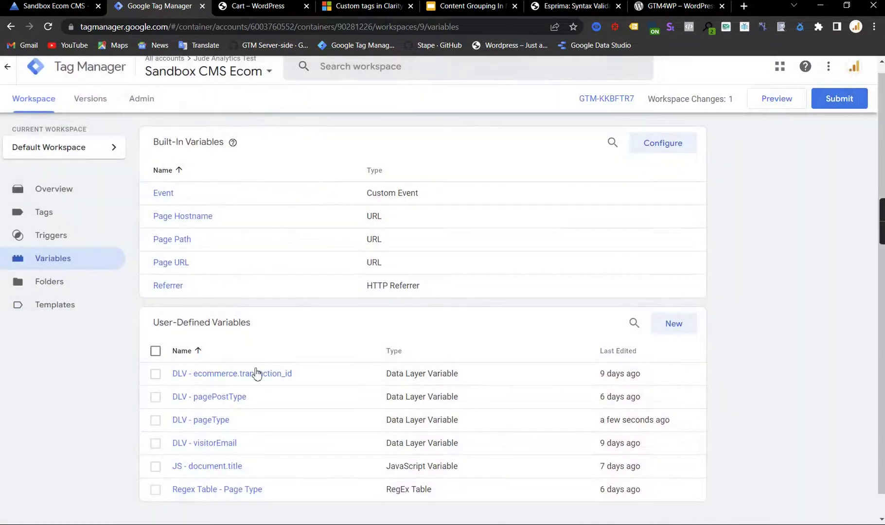
left_click(156, 397)
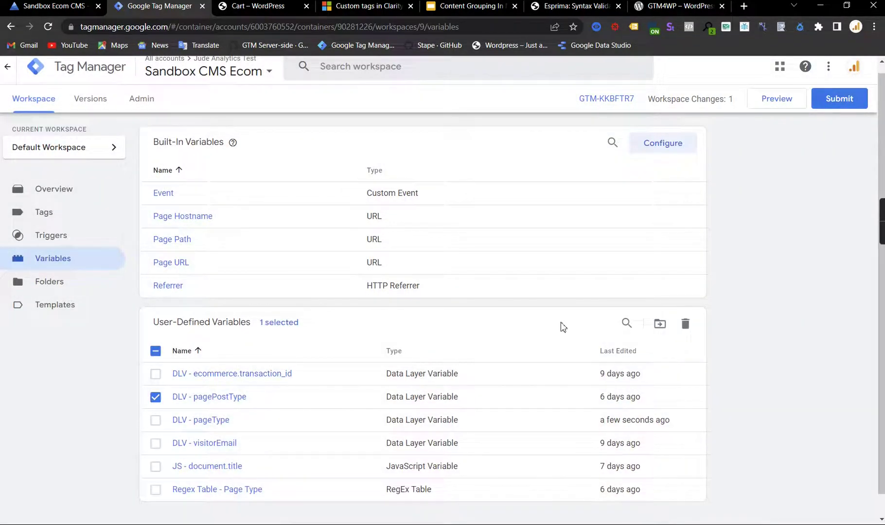
left_click(156, 351)
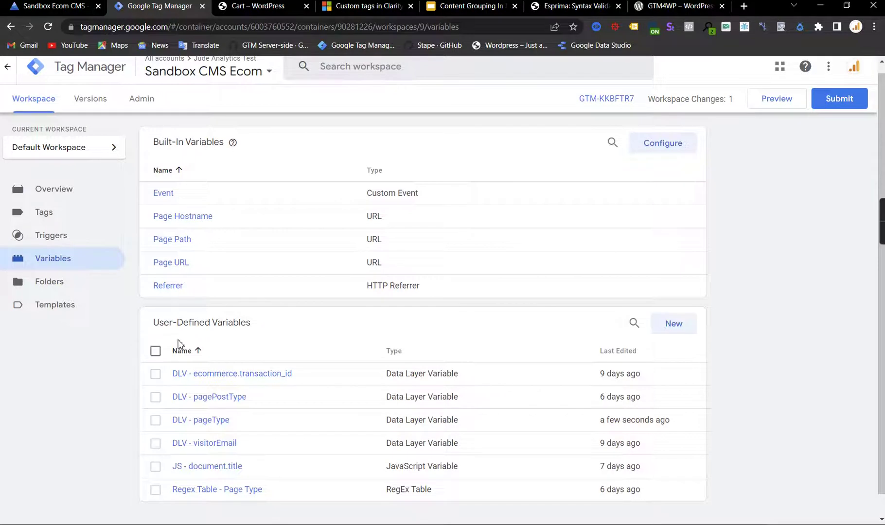
left_click(35, 213)
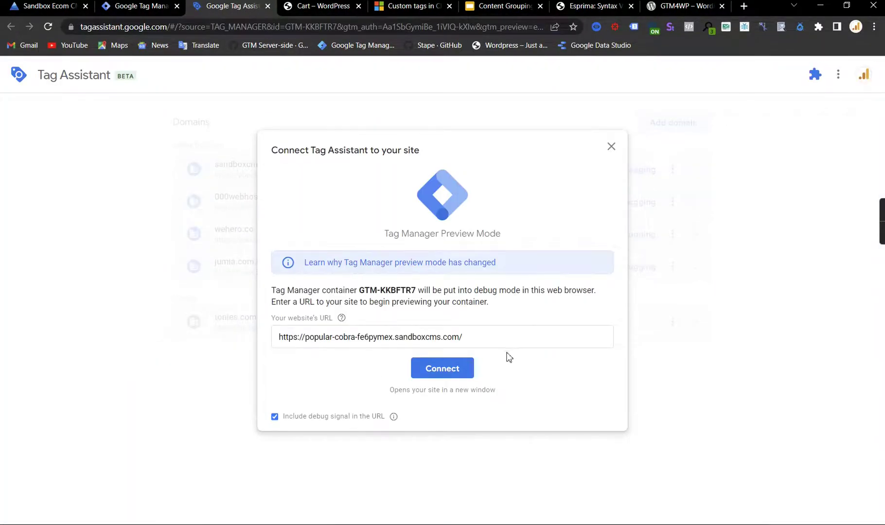
left_click(470, 368)
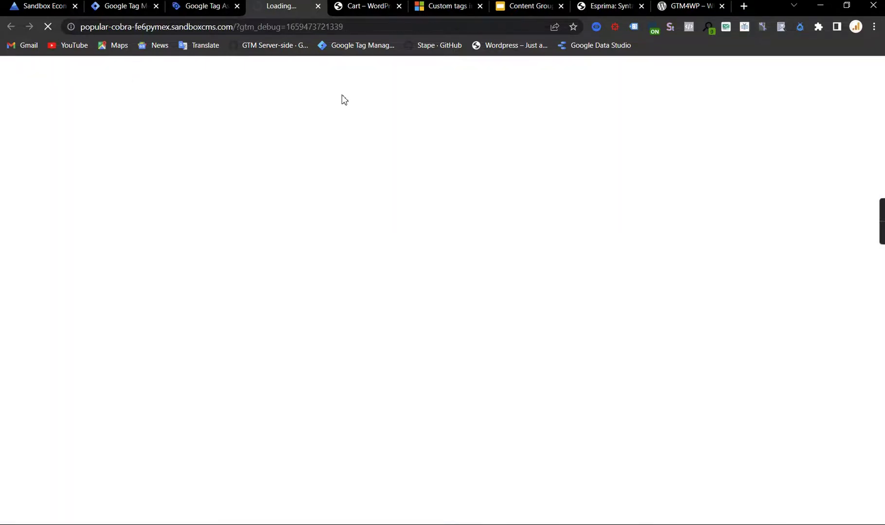
scroll(391, 199, "down", 6)
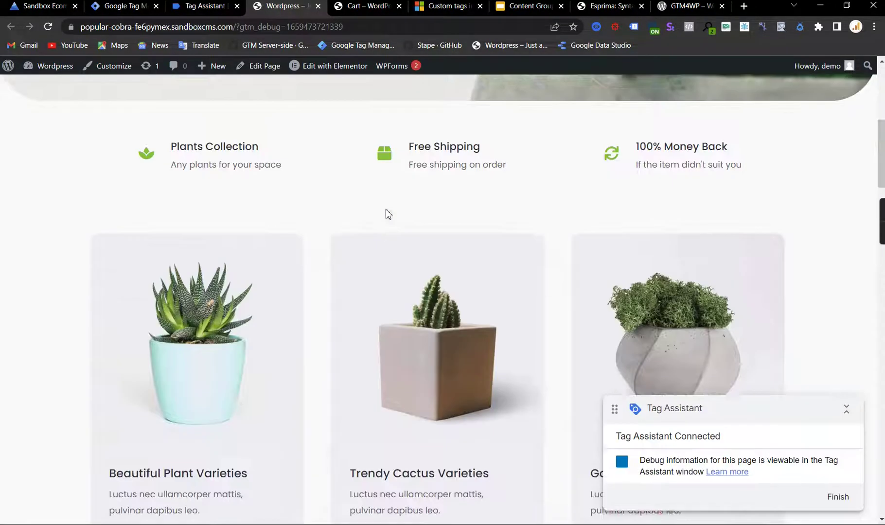
scroll(384, 211, "down", 4)
scroll(381, 209, "up", 1)
left_click(194, 7)
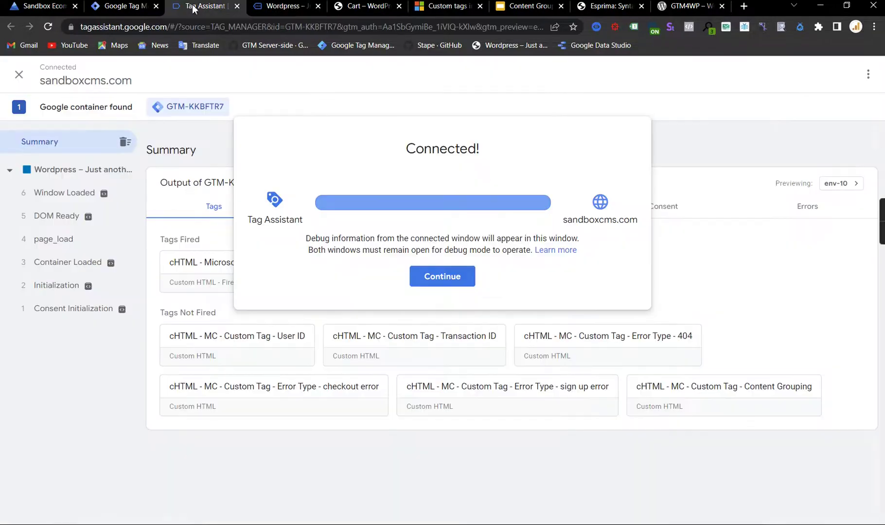
left_click(427, 281)
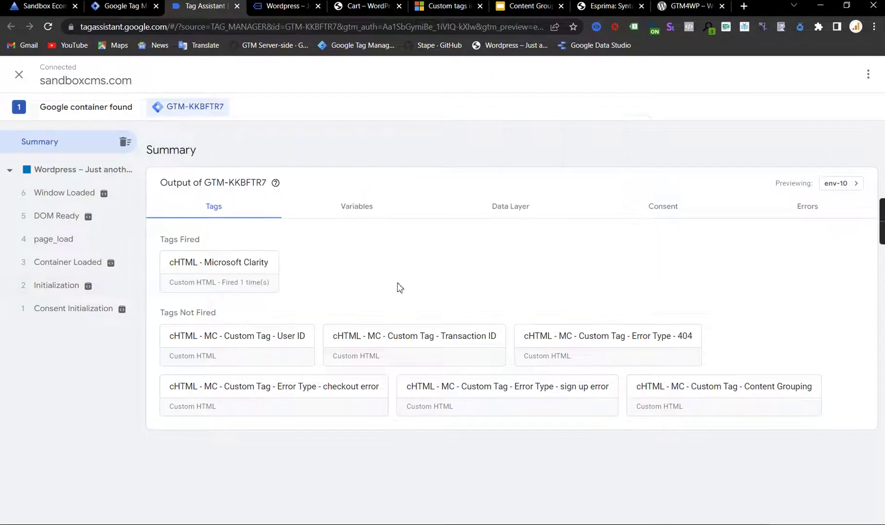
Inspect the value of DLV - pageType among the variables of the homepage's page_load event
left_click(67, 244)
left_click(367, 276)
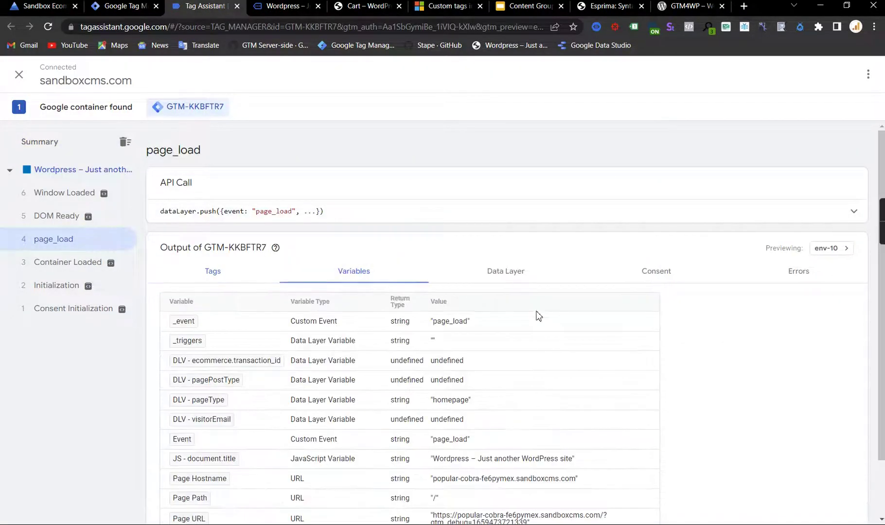
scroll(523, 336, "down", 2)
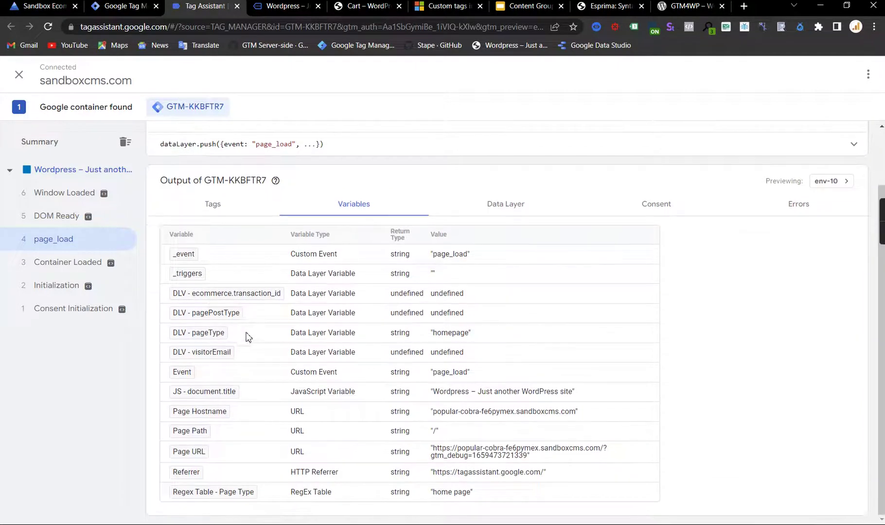
left_click_drag(436, 334, 462, 337)
Return to the connected shop page and open the store's Cactus category
left_click(283, 11)
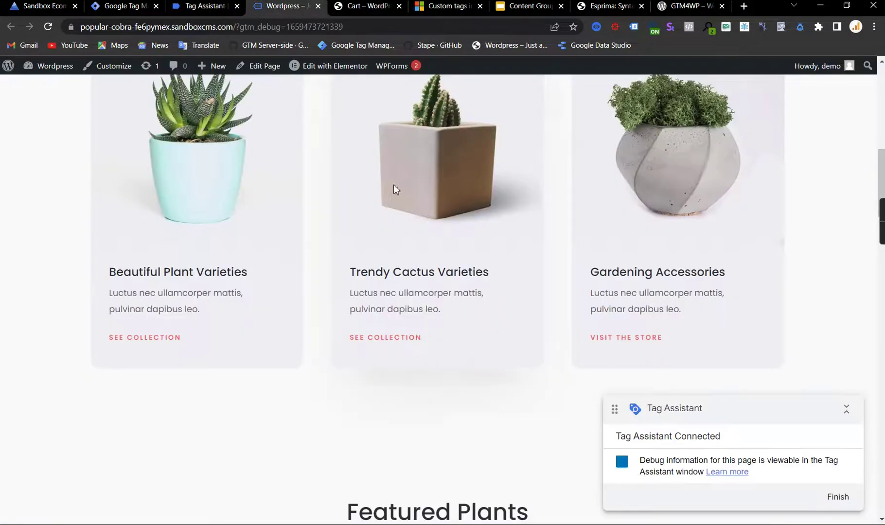
left_click(390, 341)
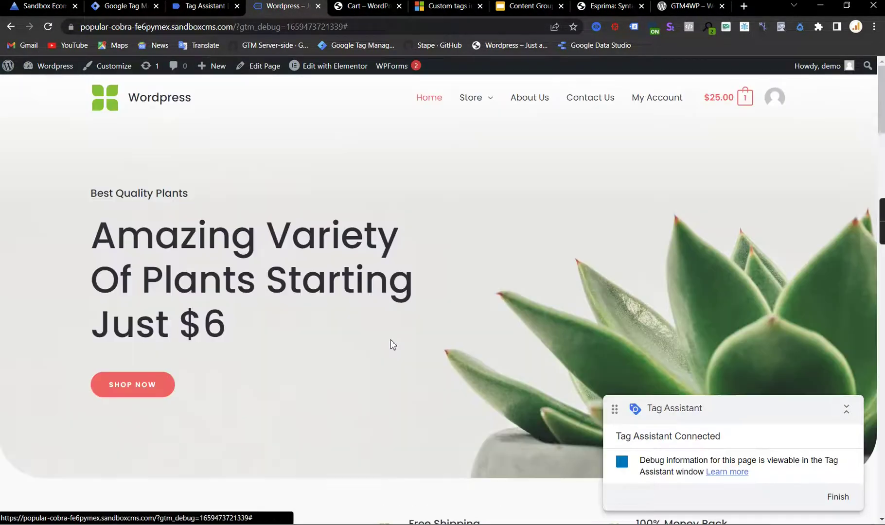
scroll(384, 331, "down", 8)
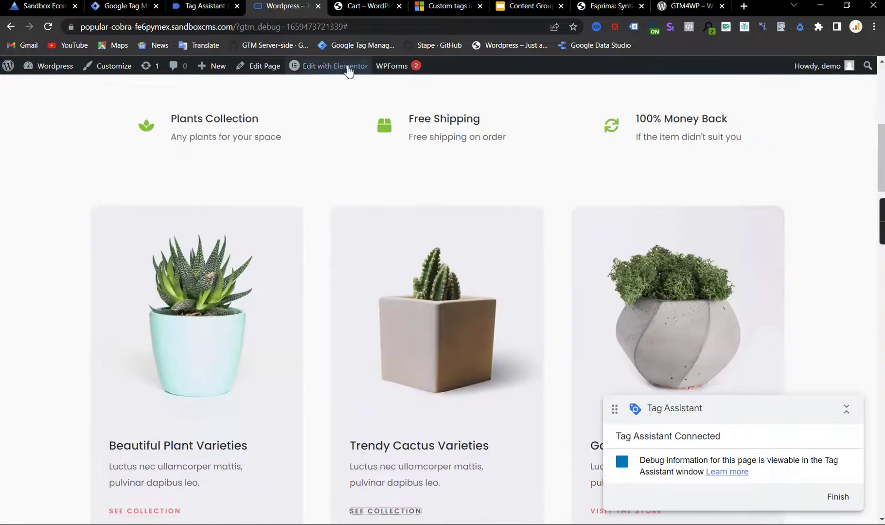
scroll(350, 185, "up", 6)
scroll(350, 185, "up", 2)
mouse_move(481, 95)
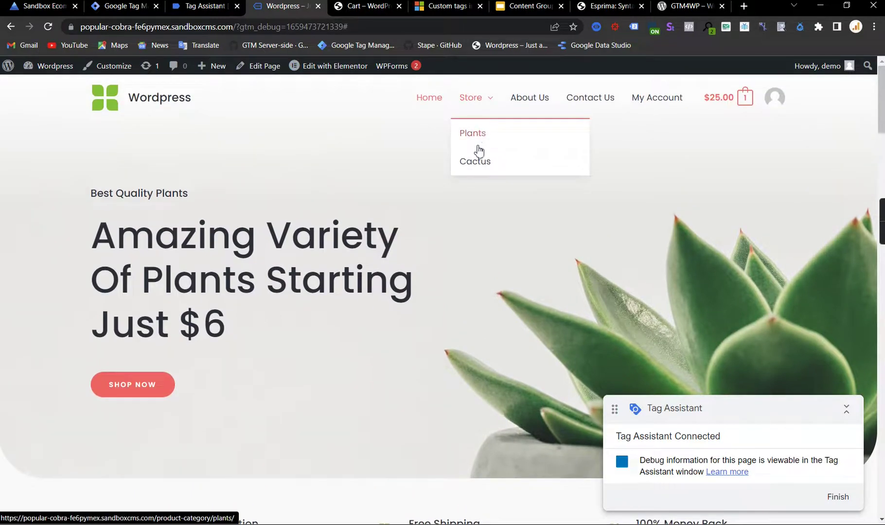
left_click(474, 167)
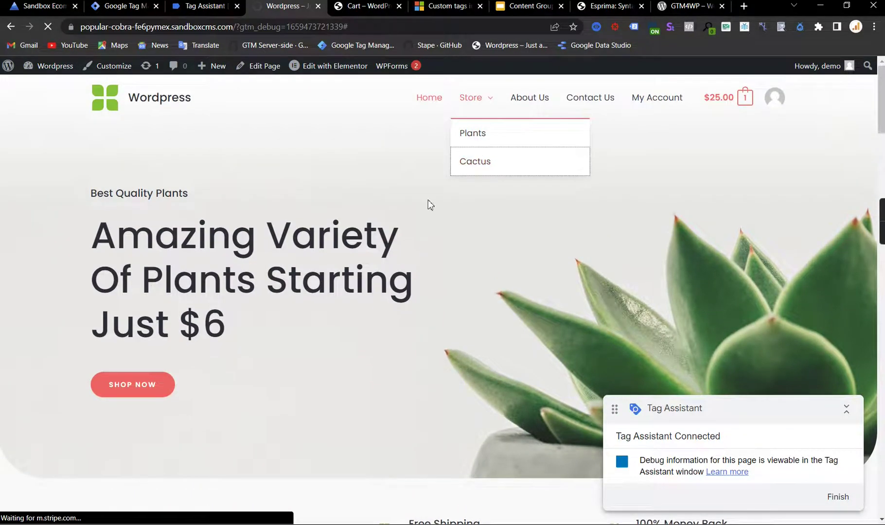
scroll(282, 263, "down", 4)
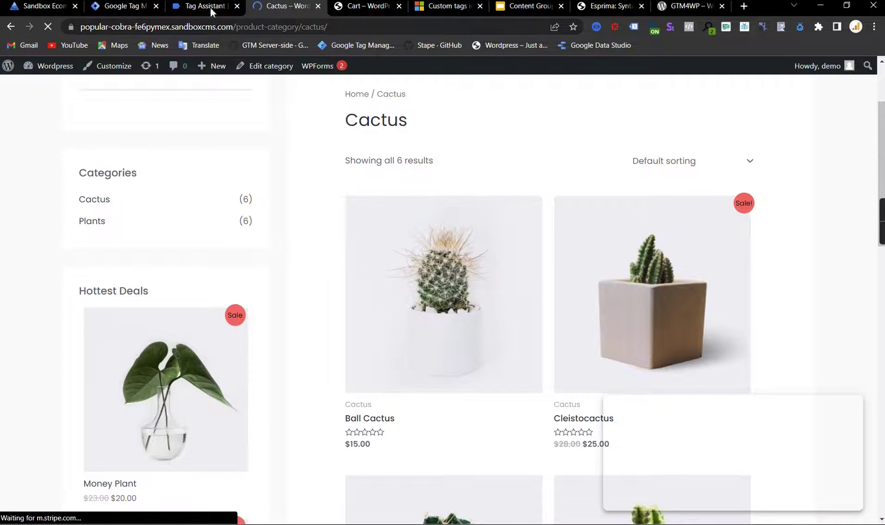
Switch back to Tag Assistant and check DLV - pageType for the Cactus page's events, ending on page_load
left_click(207, 7)
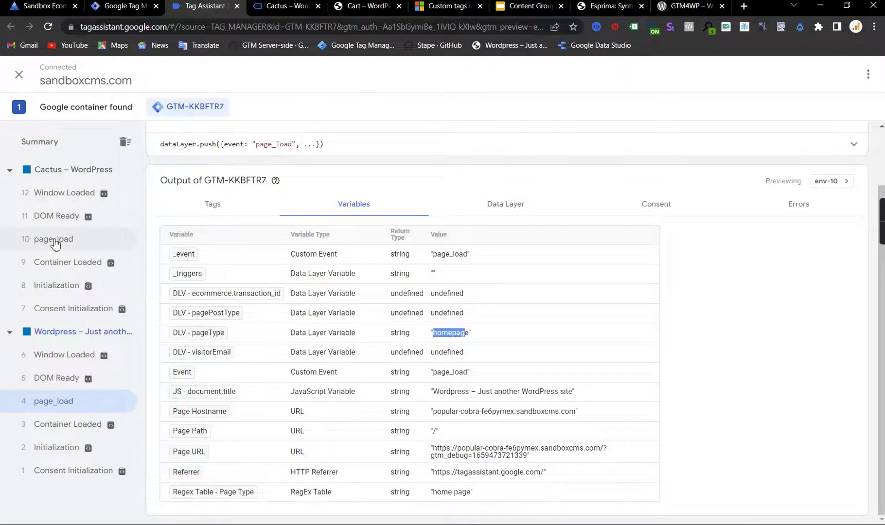
left_click(52, 245)
left_click(58, 193)
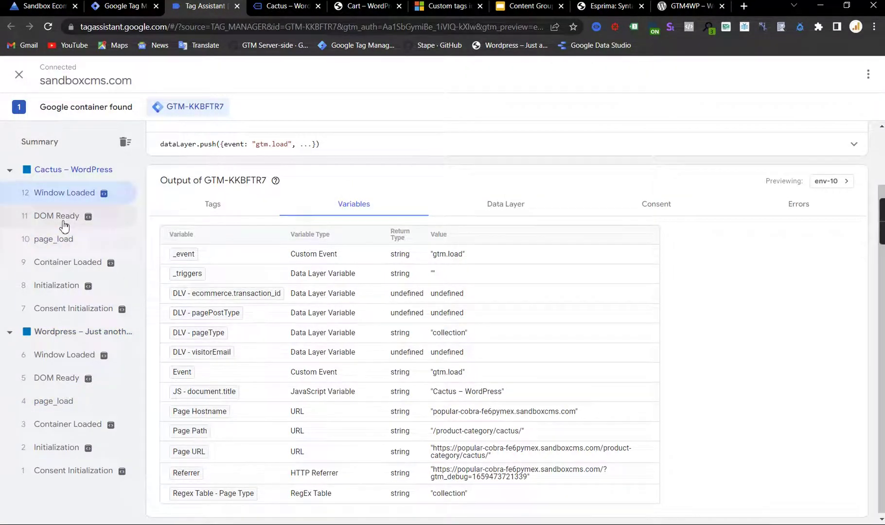
left_click(61, 216)
left_click(63, 239)
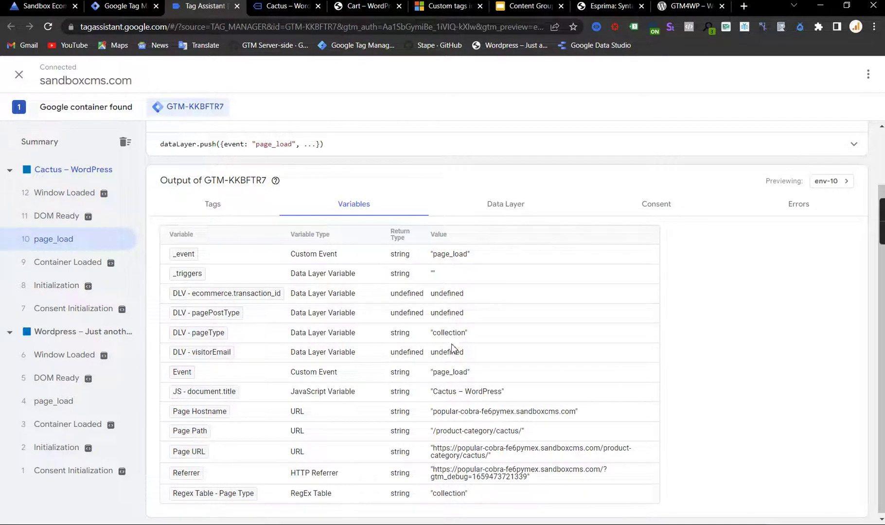
Switch to the Content Grouping In Microsoft Clarity slides, present the DataLayer slide and advance to the e-commerce platforms slide
left_click(286, 7)
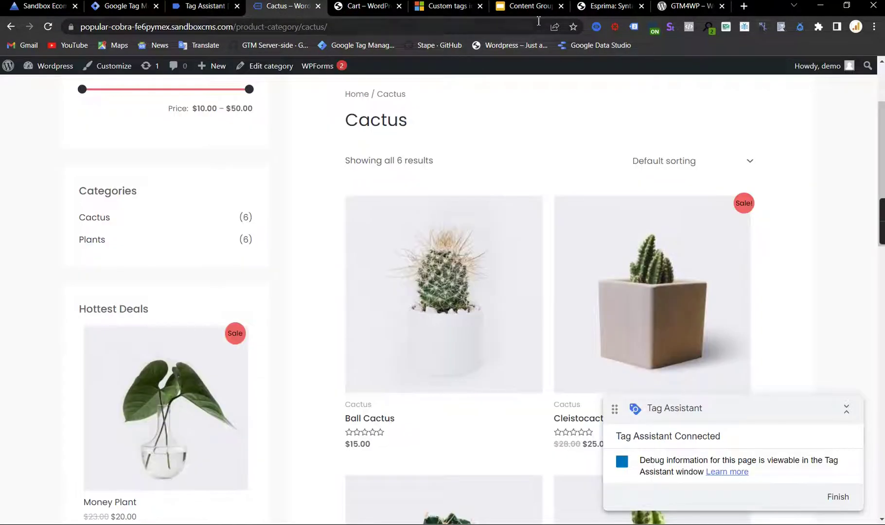
left_click(526, 5)
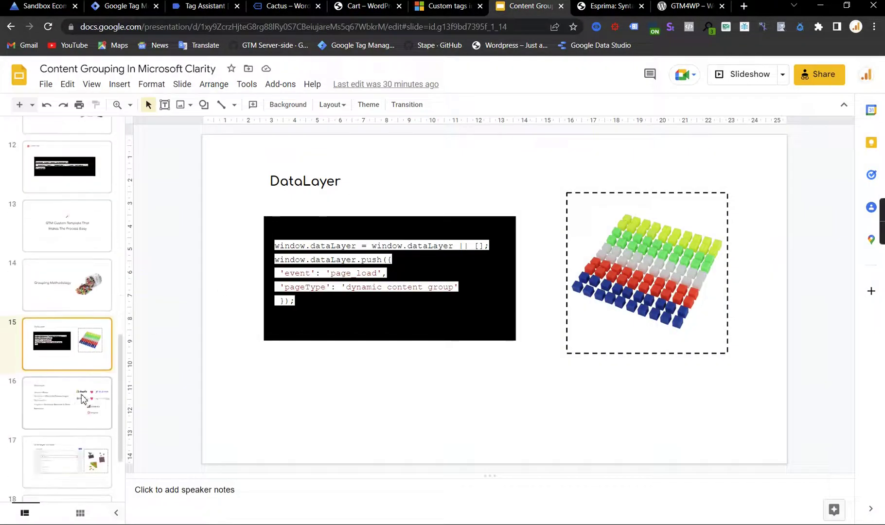
left_click(747, 78)
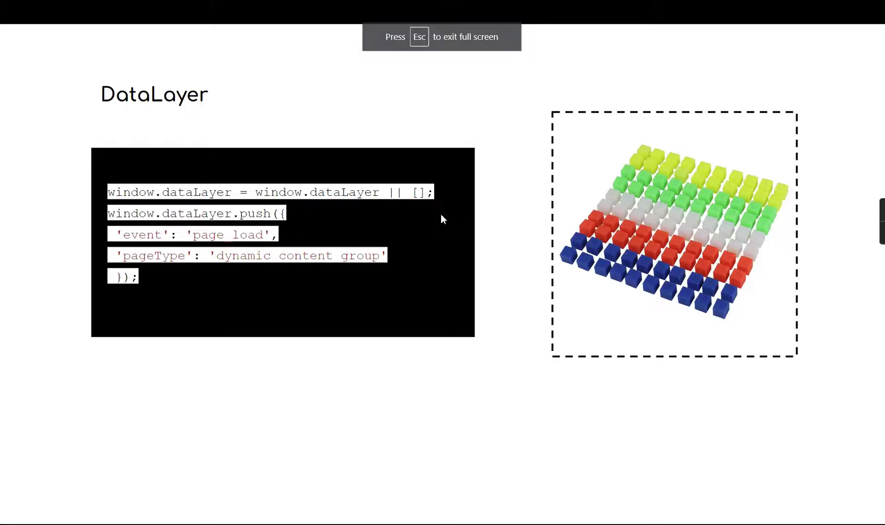
left_click(441, 215)
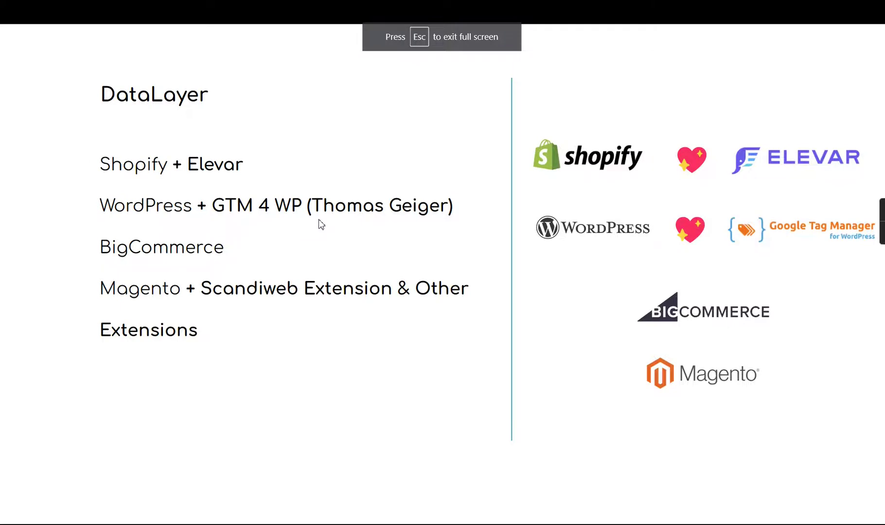
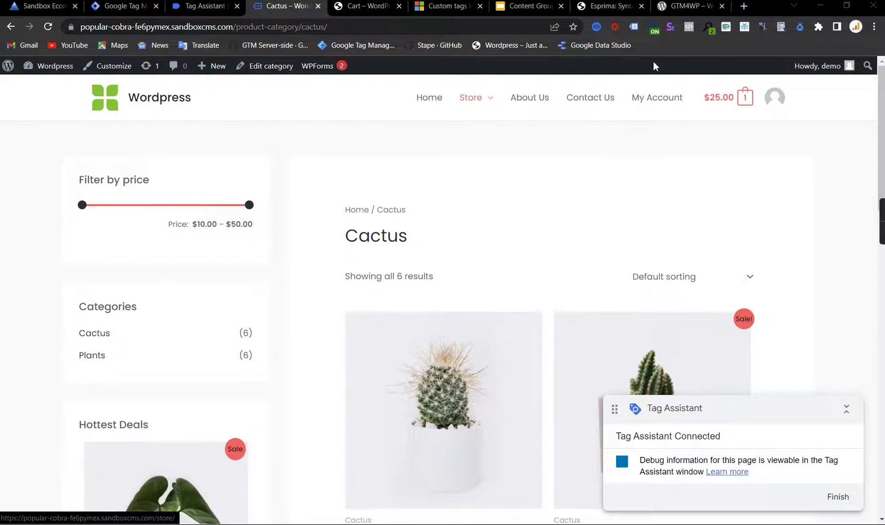
Open the shop's homepage and inspect pagePostType in the {data} entry of the datalayer checker
left_click(596, 27)
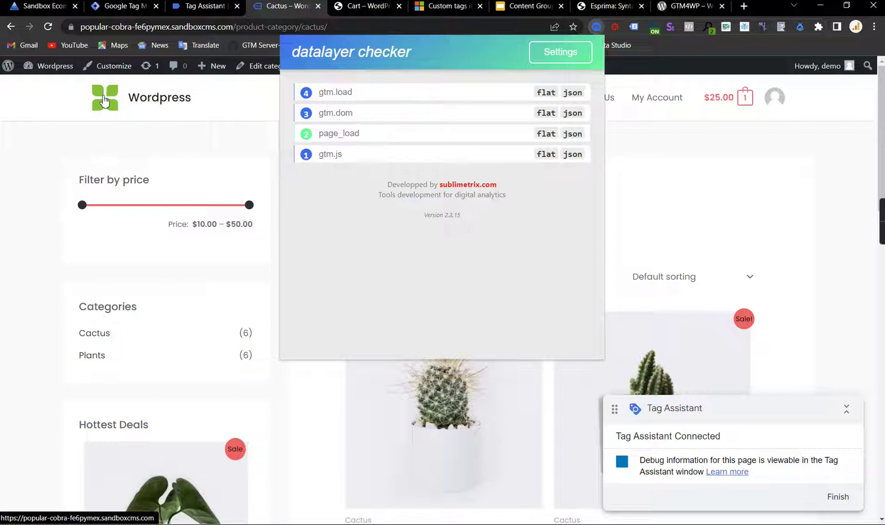
left_click(105, 100)
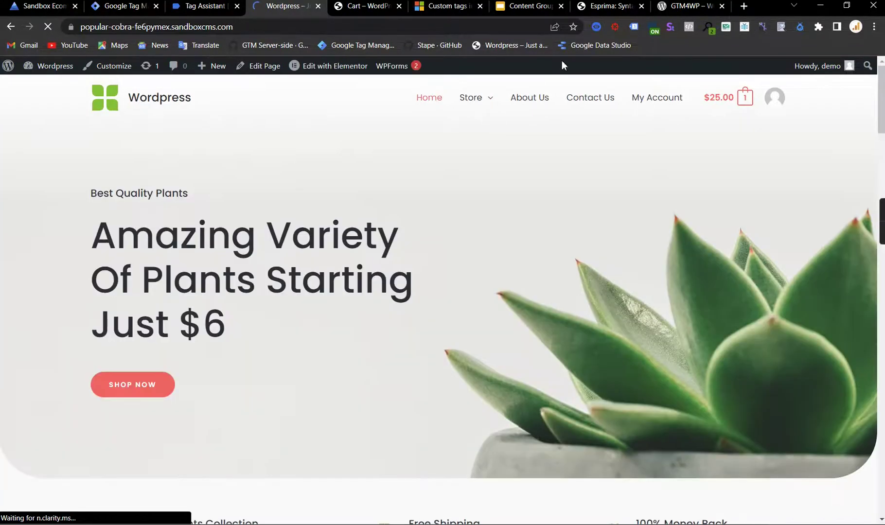
left_click(596, 26)
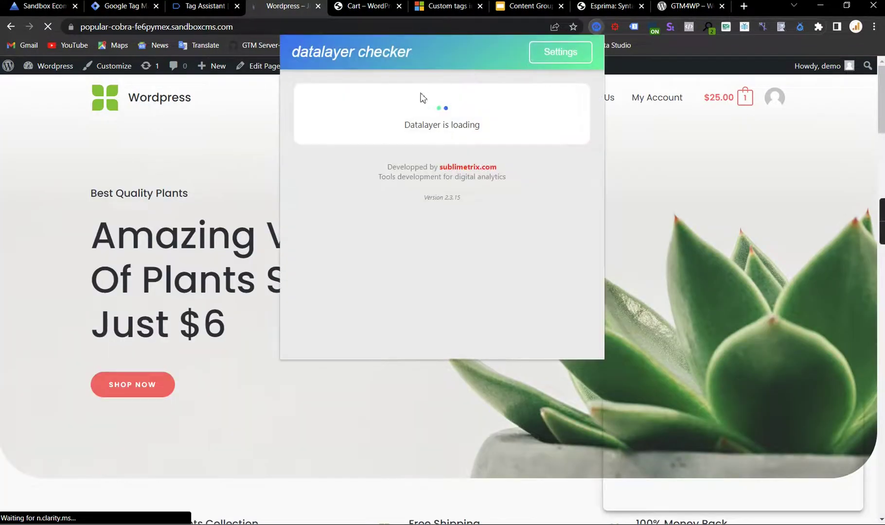
left_click(92, 205)
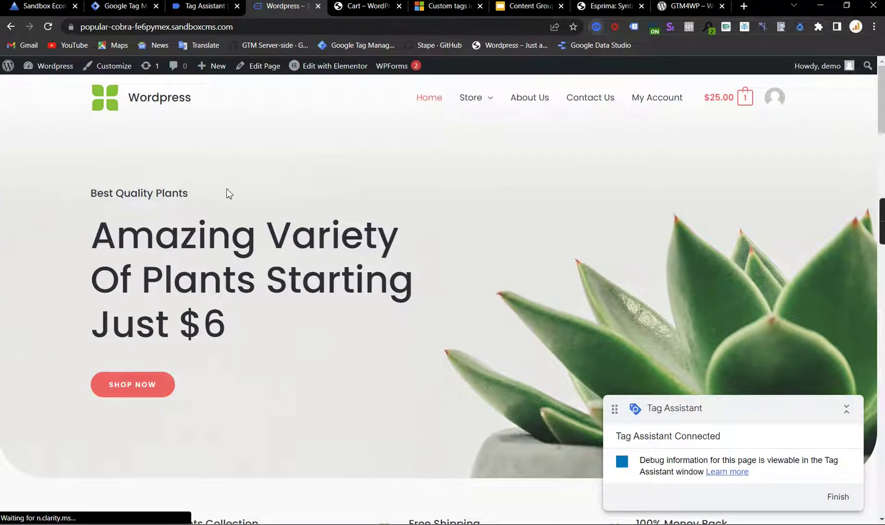
left_click(597, 27)
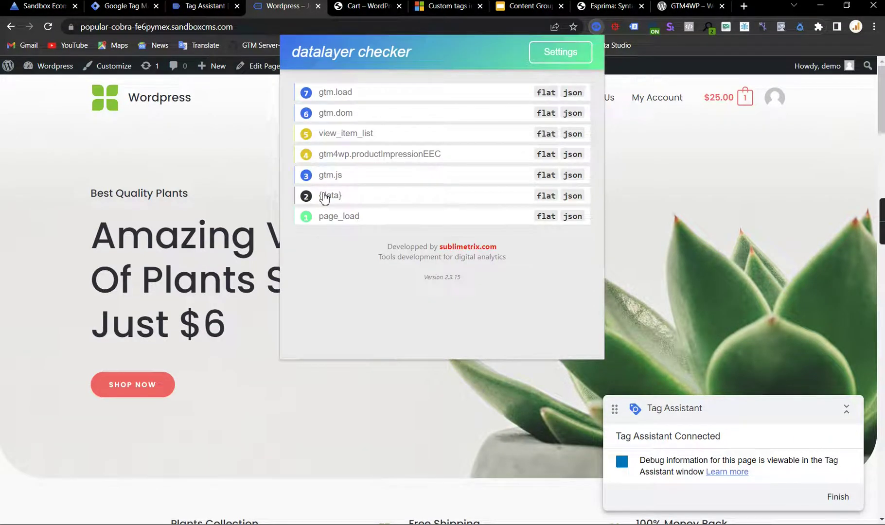
left_click(324, 197)
scroll(500, 233, "down", 1)
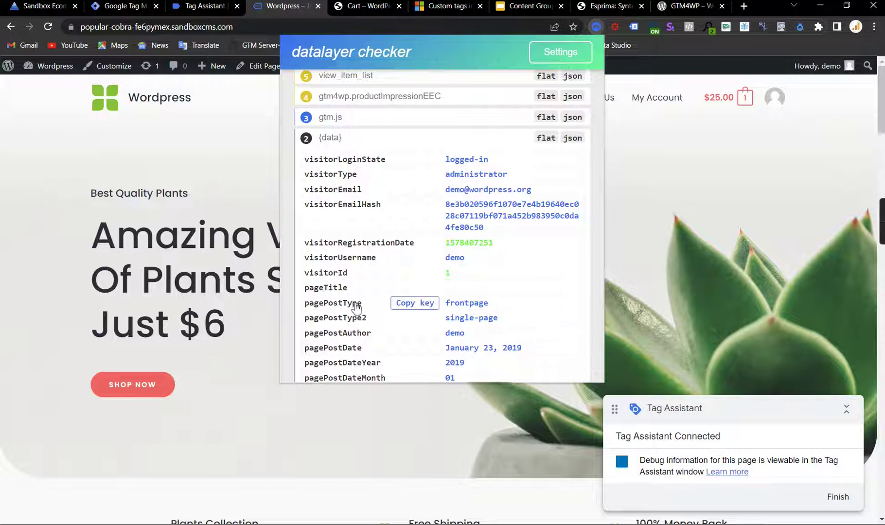
Open the store's Plants category and inspect pagePostType in the {data} entry of the datalayer checker
left_click(97, 253)
mouse_move(474, 111)
left_click(471, 141)
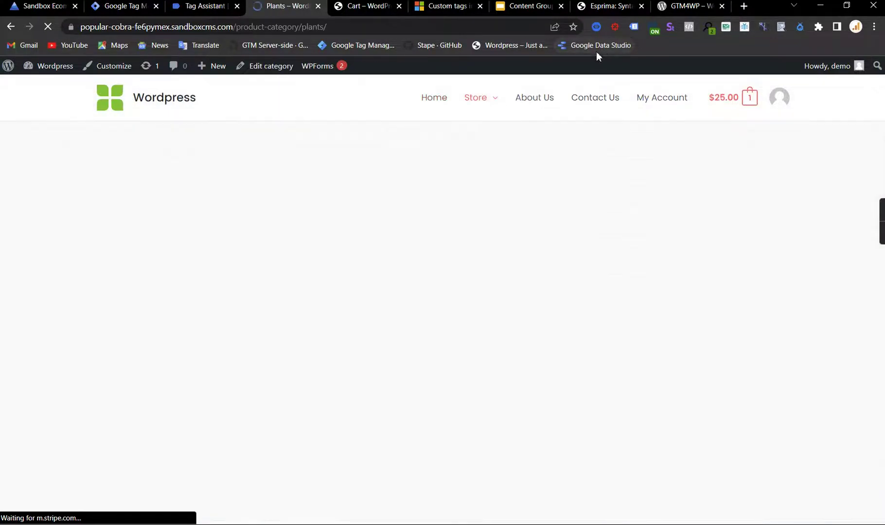
left_click(596, 26)
left_click(683, 165)
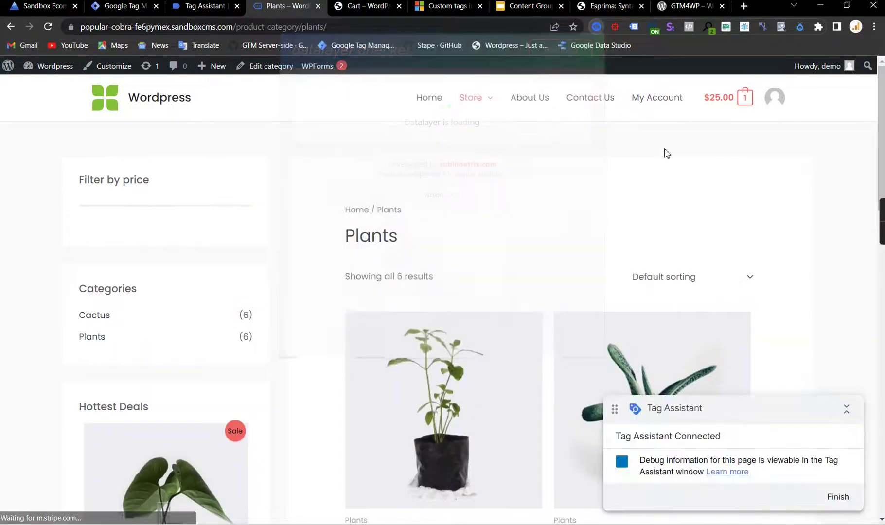
left_click(596, 26)
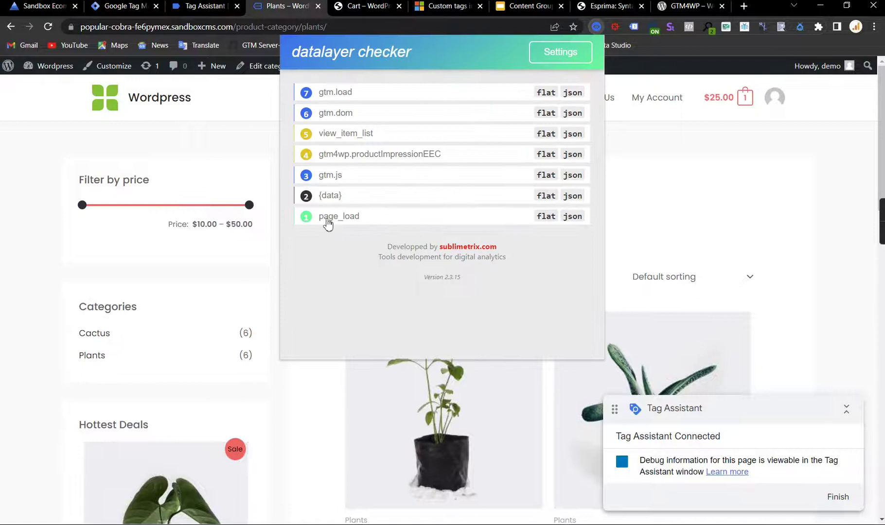
left_click(322, 197)
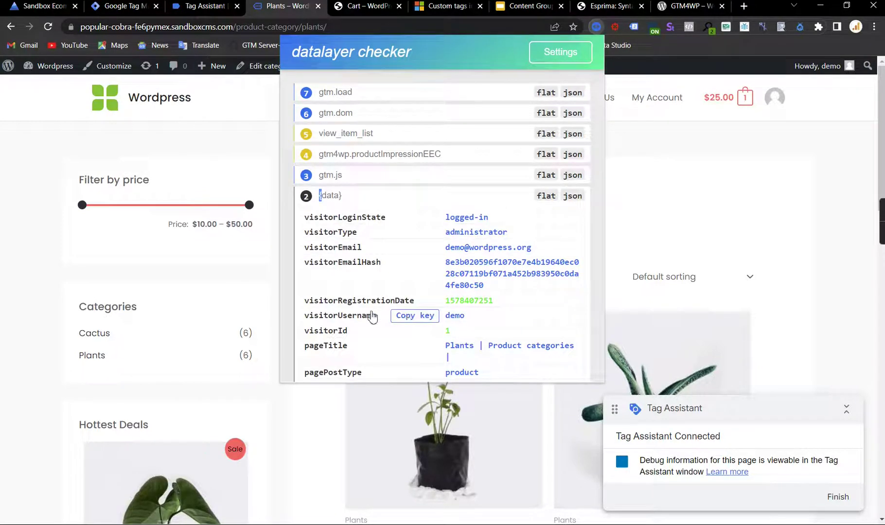
scroll(389, 309, "down", 2)
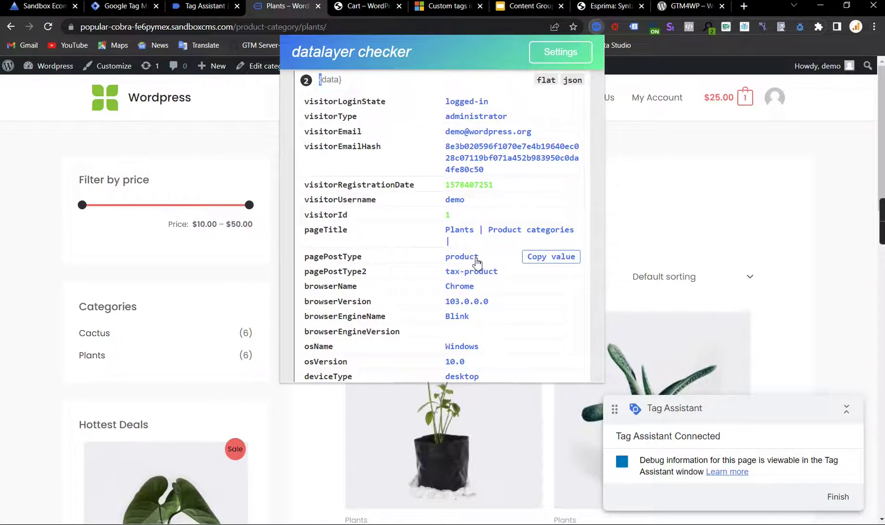
Reopen the datalayer checker on the Plants category and inspect the {data} entry's remaining keys and the page_load entry's pageType
left_click(804, 205)
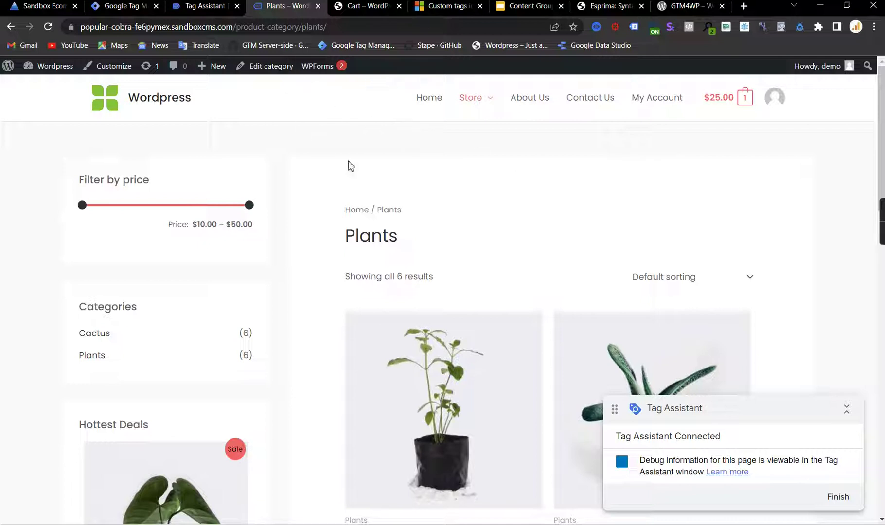
left_click(594, 30)
left_click(335, 195)
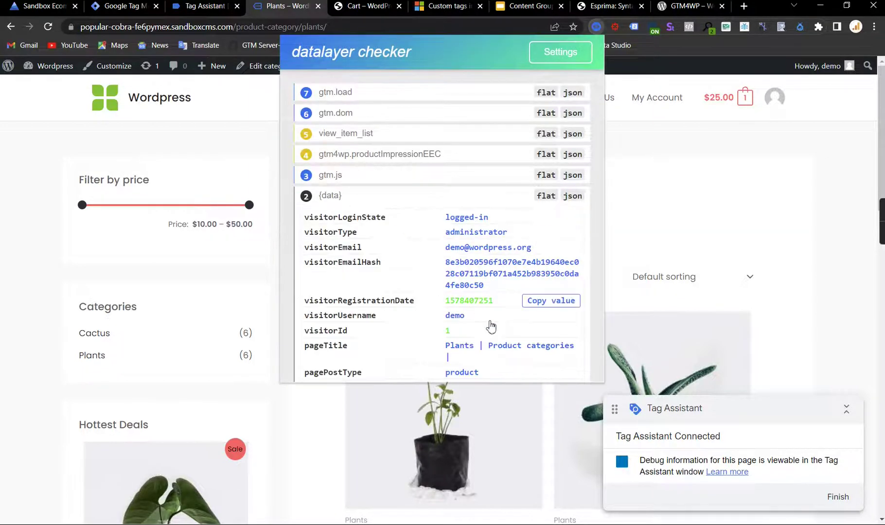
scroll(489, 311, "down", 3)
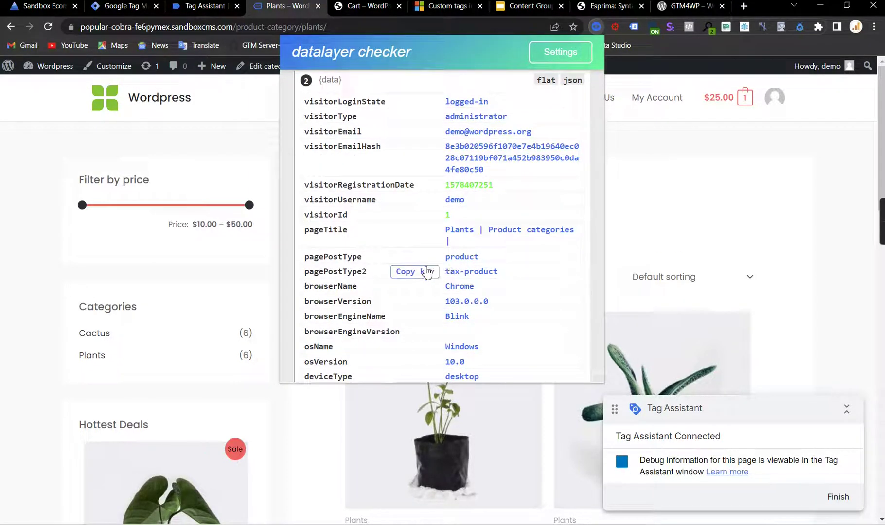
scroll(405, 328, "down", 5)
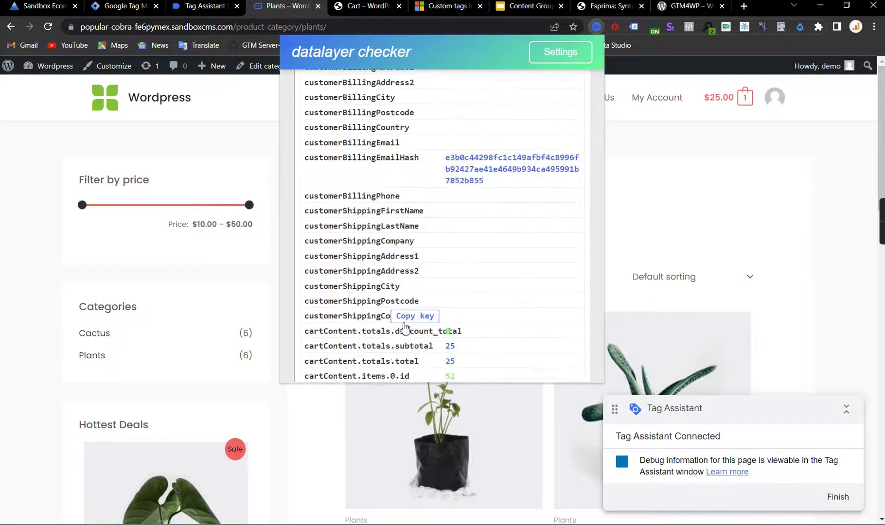
scroll(405, 328, "down", 3)
left_click(332, 305)
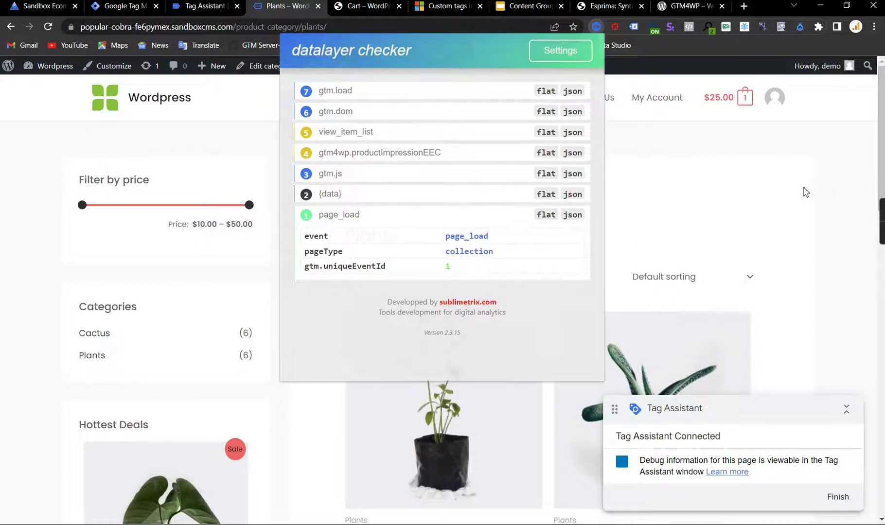
left_click(804, 191)
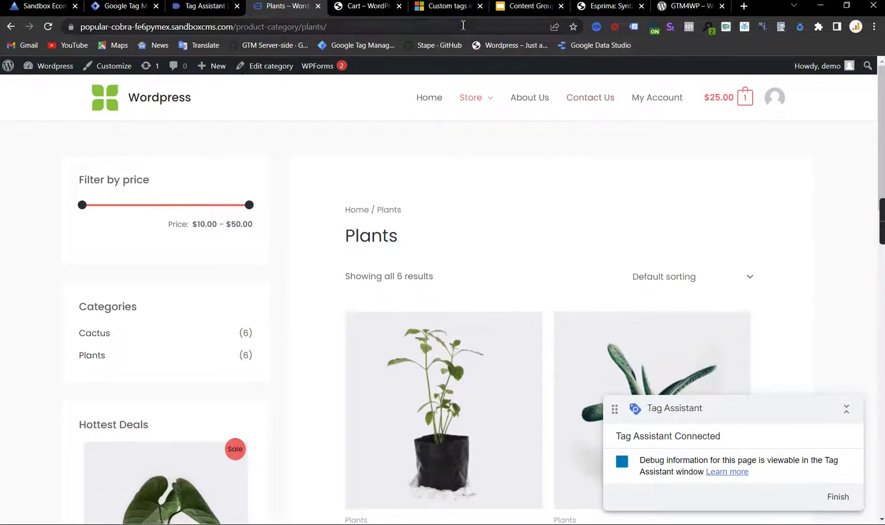
Switch to the Content Grouping slides, present the platforms slide, advance to the GTM Regex Variable slide and exit the presentation
left_click(517, 7)
left_click(743, 78)
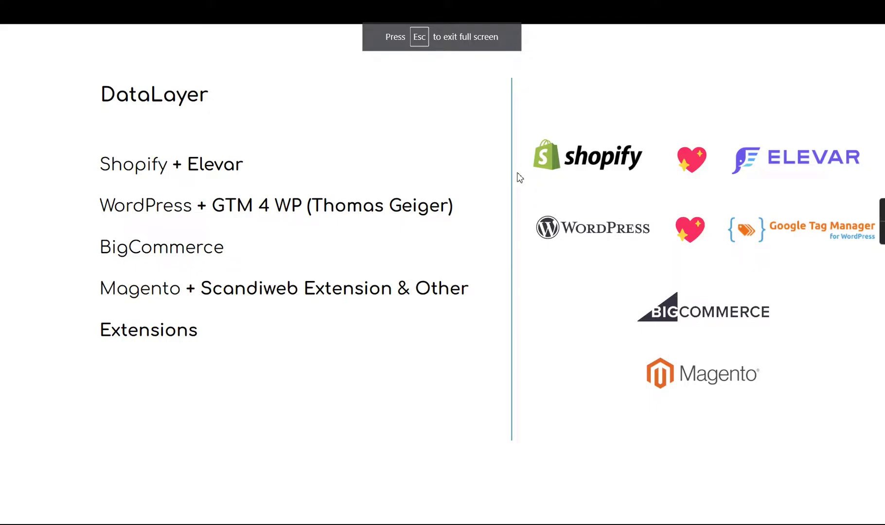
key("Right")
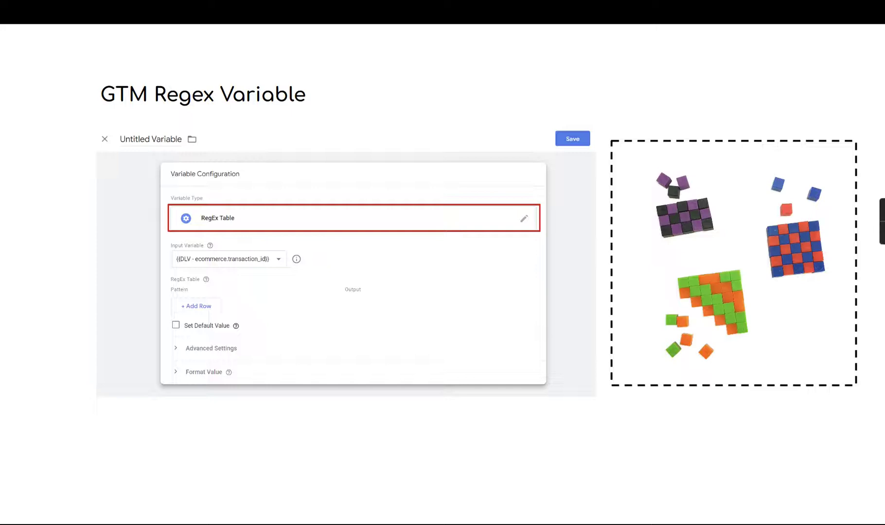
mouse_move(455, 36)
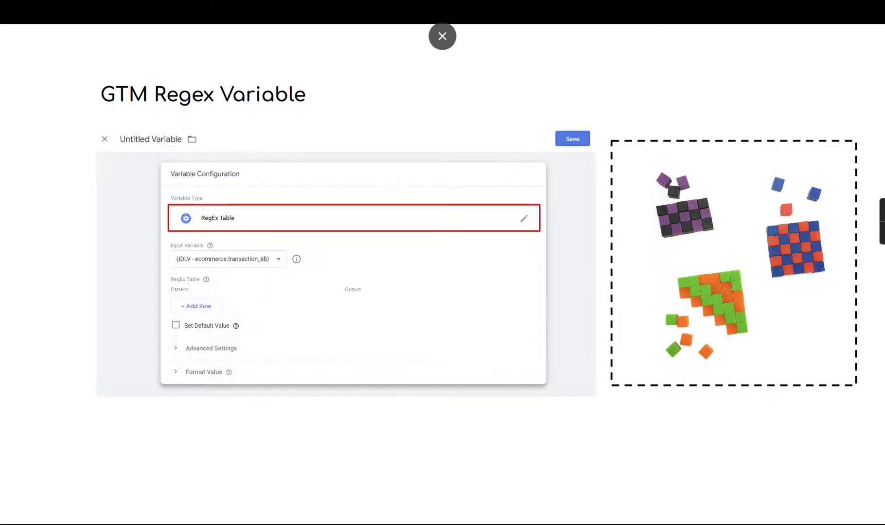
left_click(442, 37)
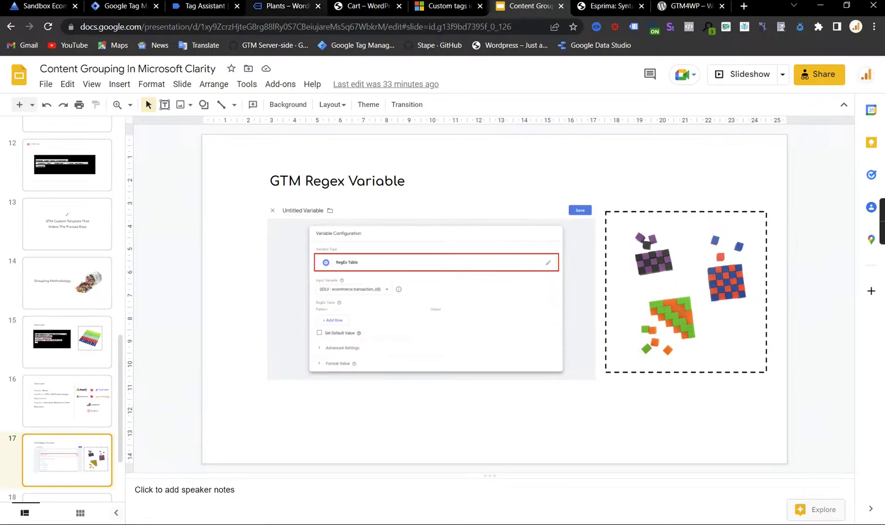
Return to the shop and examine the URL path segments of the Plants category and the Aluminum Plant product page
left_click(360, 7)
left_click(291, 12)
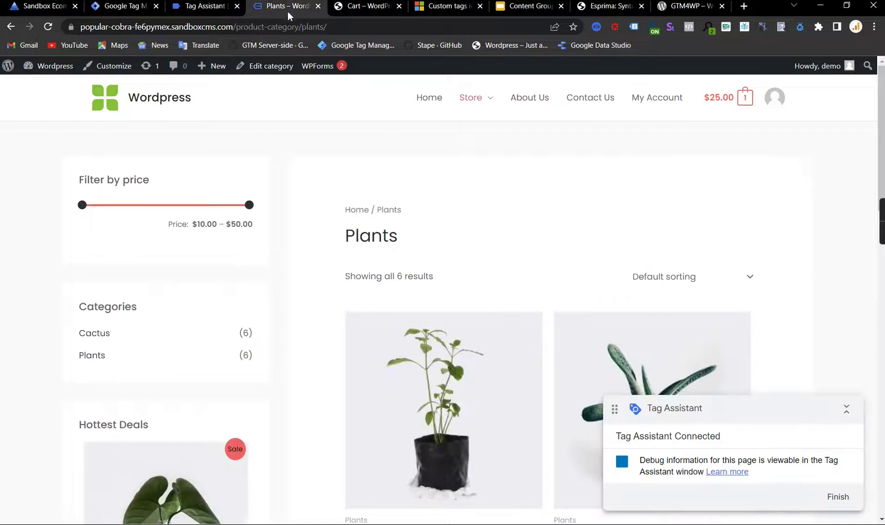
left_click_drag(234, 27, 303, 28)
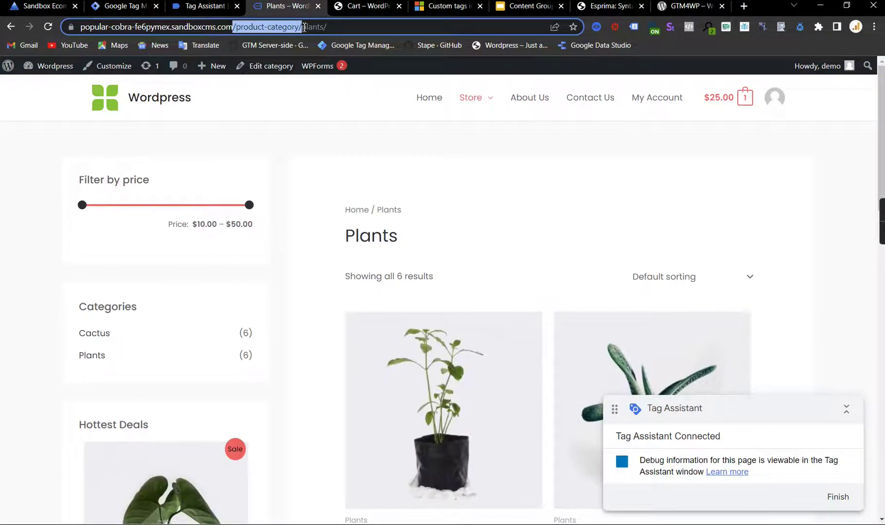
mouse_move(493, 113)
left_click(413, 423)
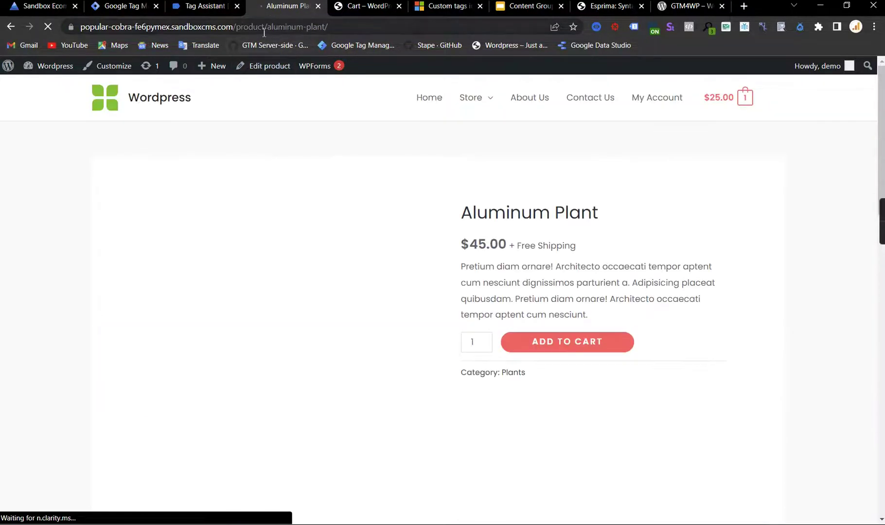
left_click_drag(269, 27, 238, 28)
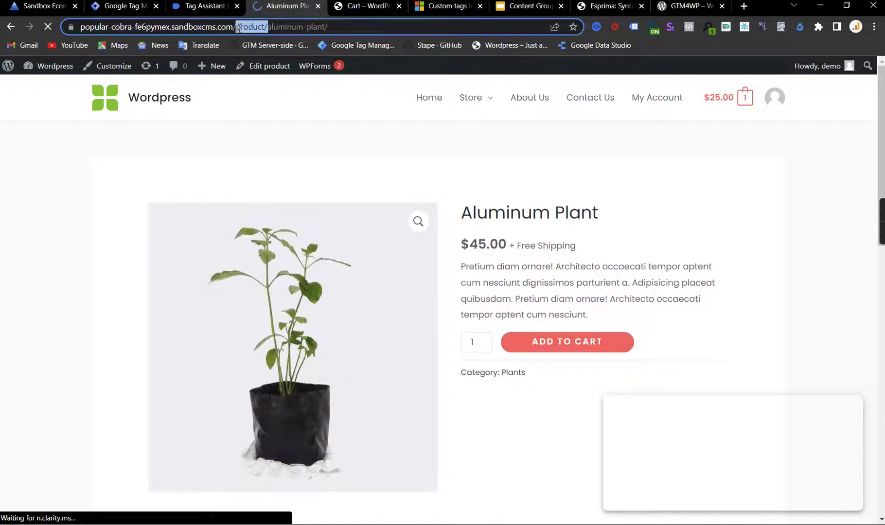
left_click(364, 142)
Switch to Google Tag Manager and open the user-defined variable Regex Table - Page Type
left_click(124, 6)
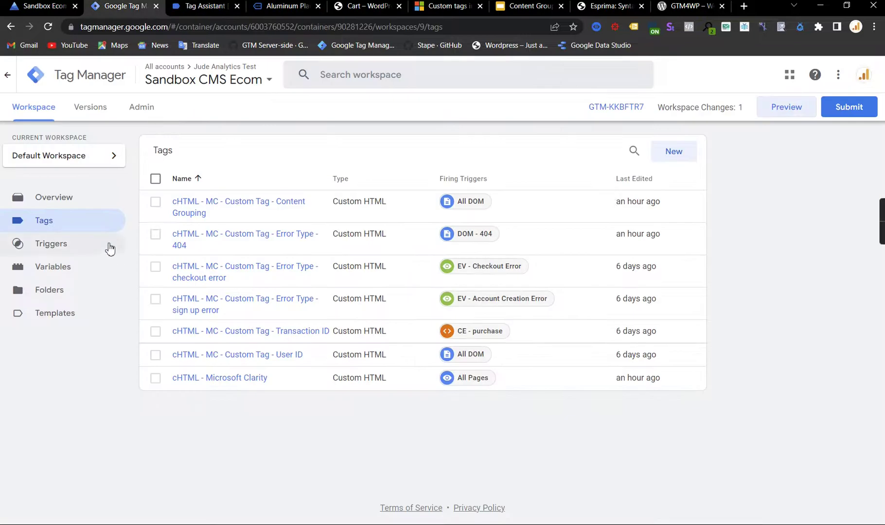
left_click(61, 270)
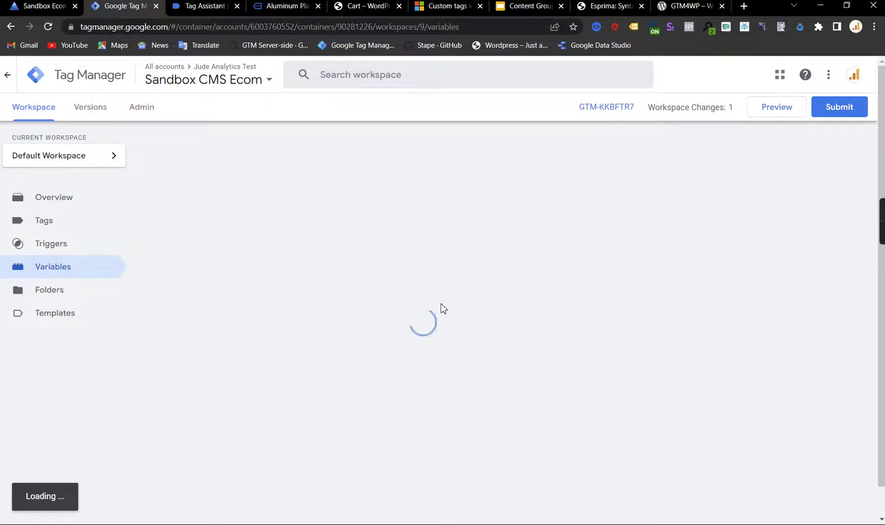
scroll(454, 303, "down", 1)
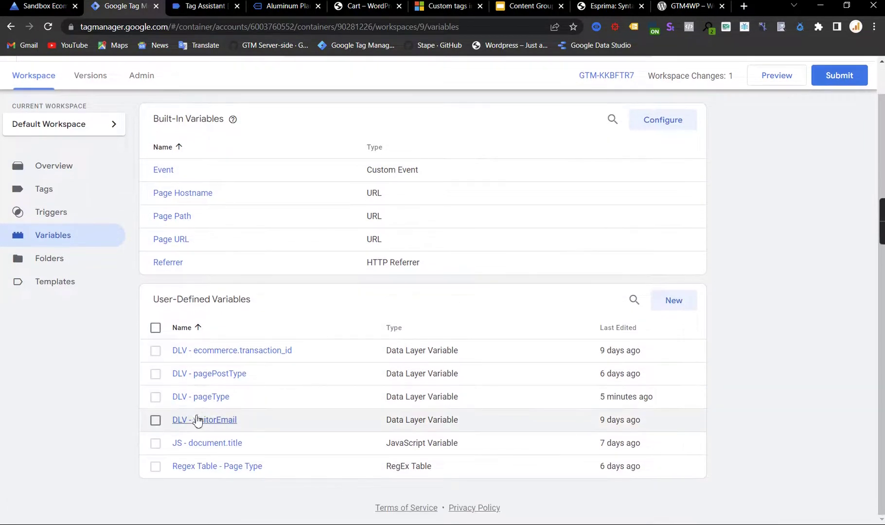
left_click(196, 468)
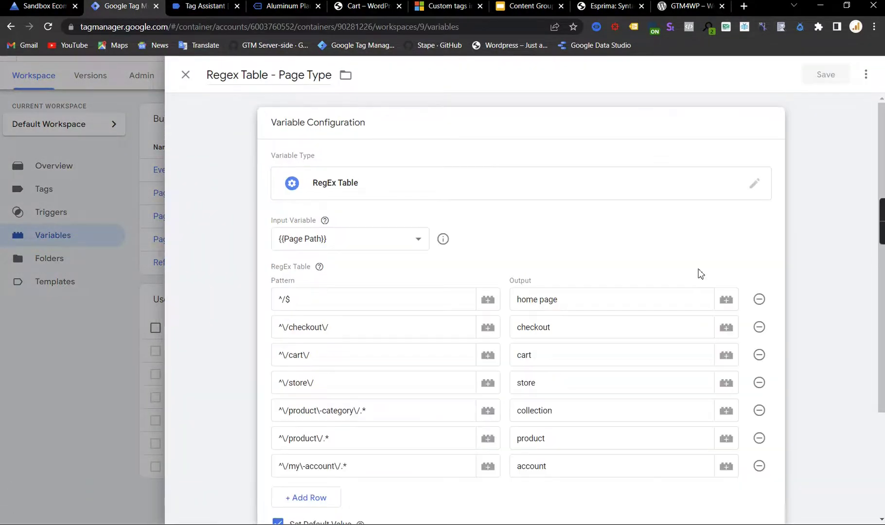
Locate RegEx Table in the list of available variable types and close the list without choosing another type
left_click(416, 190)
scroll(695, 224, "down", 9)
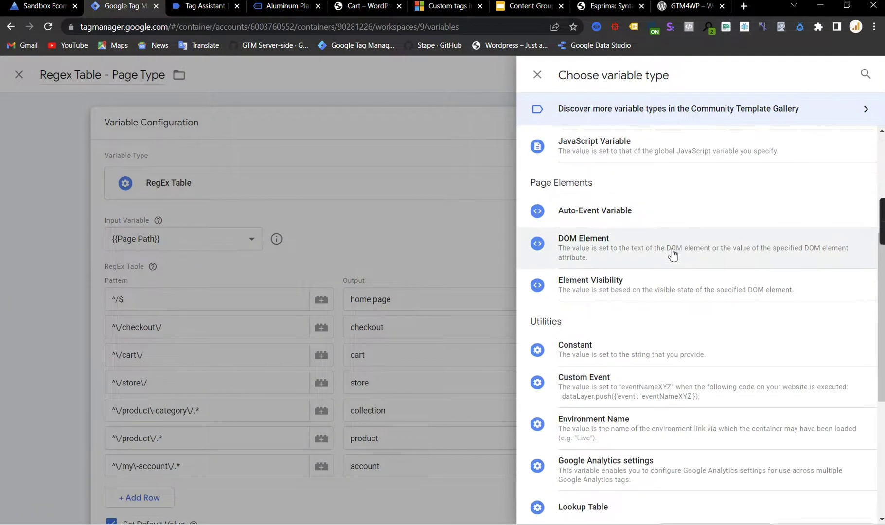
scroll(658, 295, "up", 10)
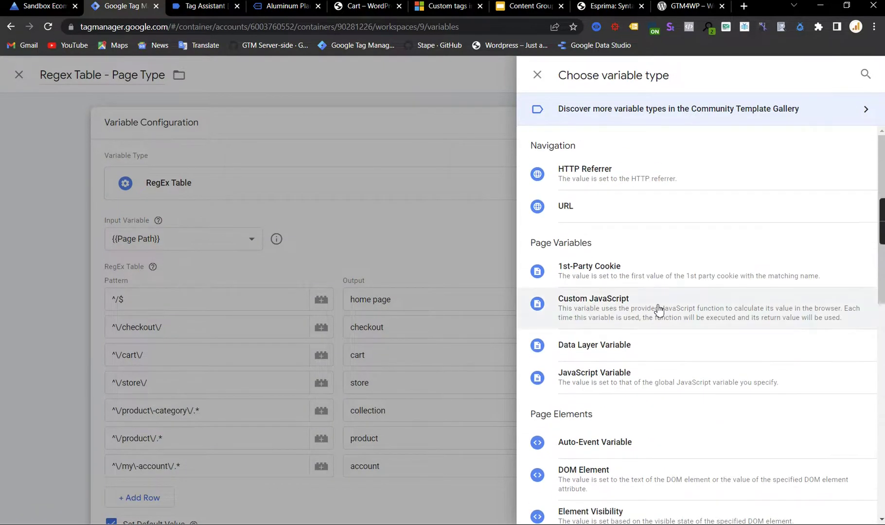
scroll(662, 310, "down", 7)
scroll(654, 314, "down", 3)
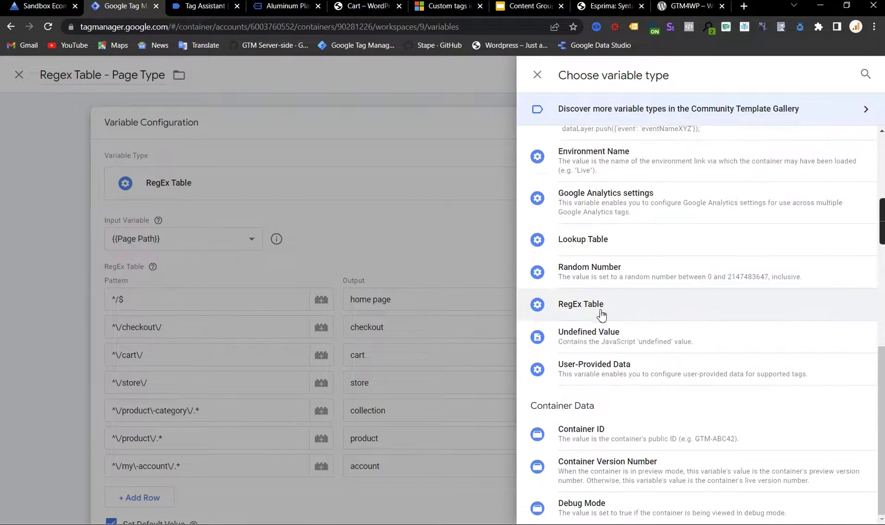
left_click(356, 224)
Review the Input Variable choices of Regex Table - Page Type and the pattern and output of its home page row
mouse_move(320, 267)
left_click(337, 242)
left_click(339, 243)
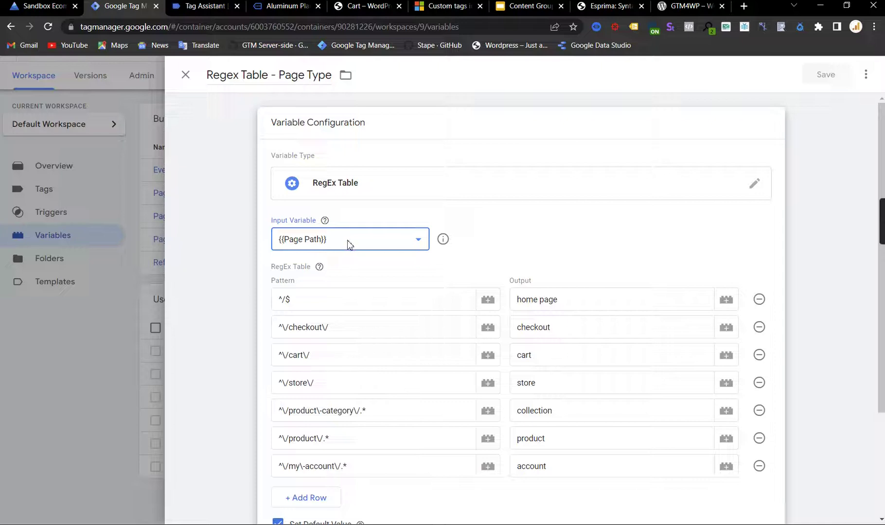
left_click_drag(292, 300, 253, 306)
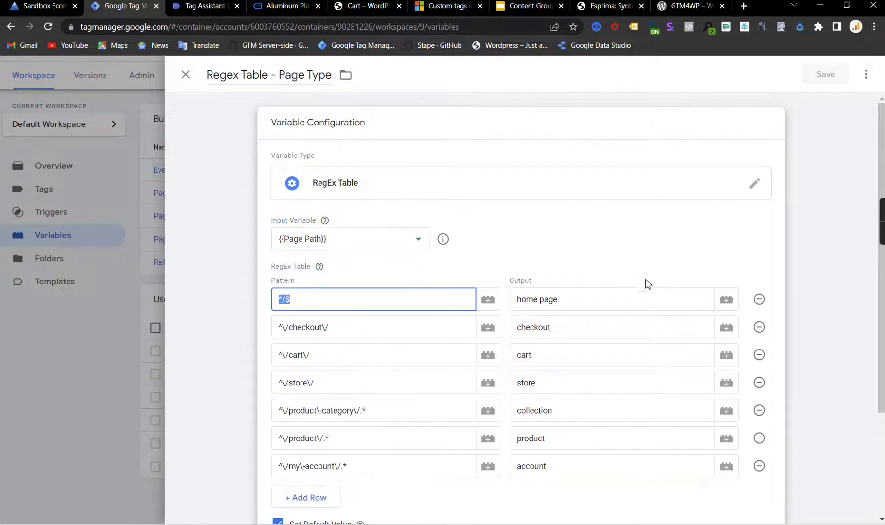
left_click(531, 300)
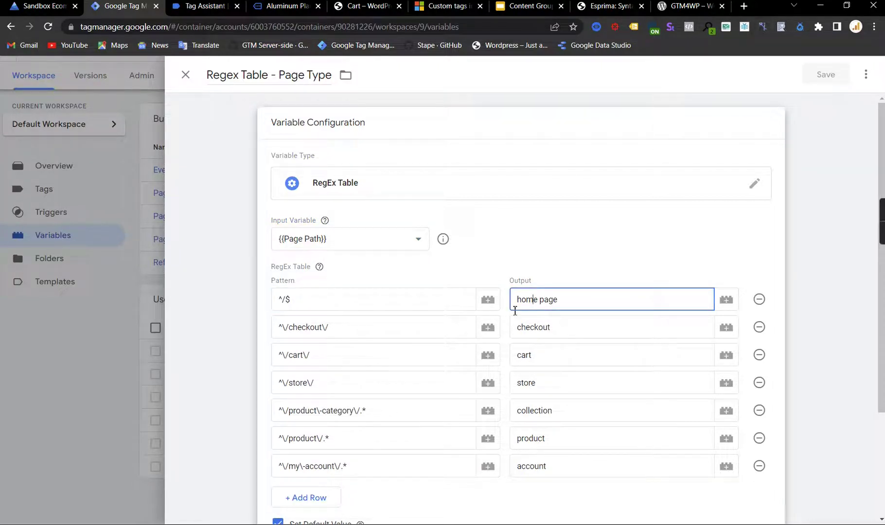
left_click_drag(356, 327, 286, 323)
left_click(343, 240)
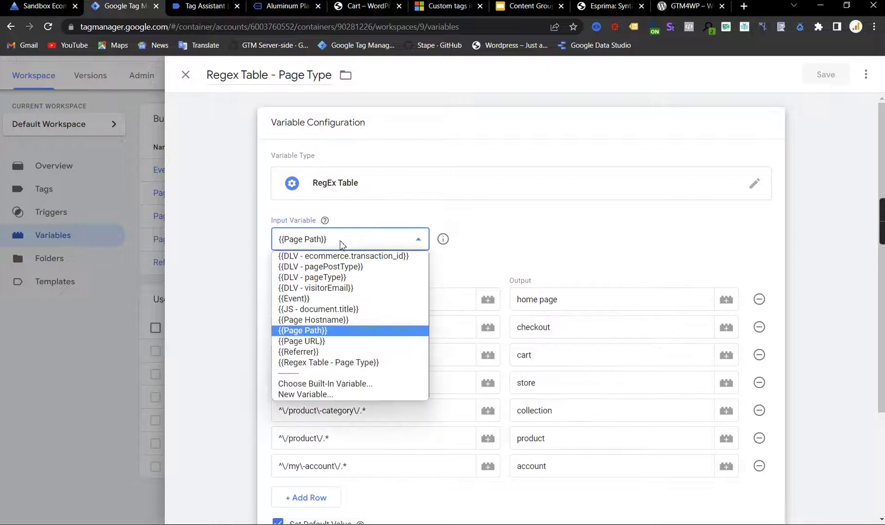
key("Escape")
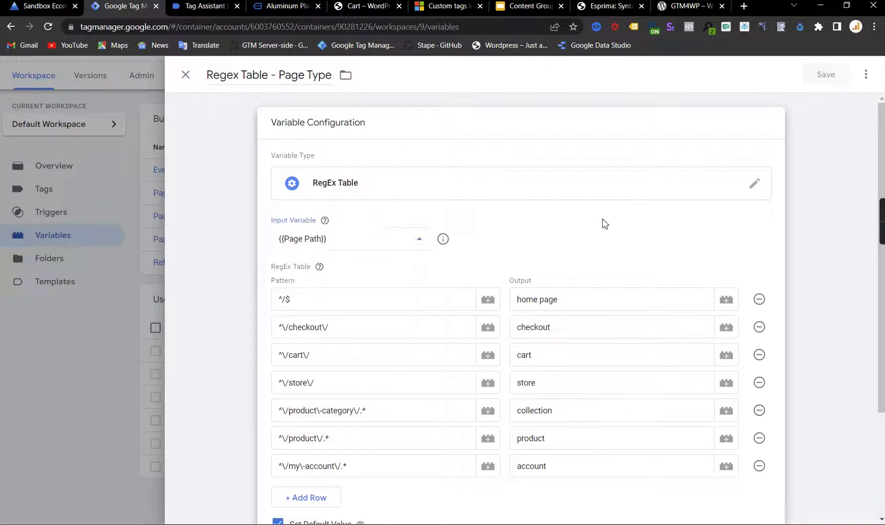
Examine the RegEx table's patterns and outputs row by row, from the home page row through to the account row
left_click(320, 291)
left_click_drag(318, 300, 280, 302)
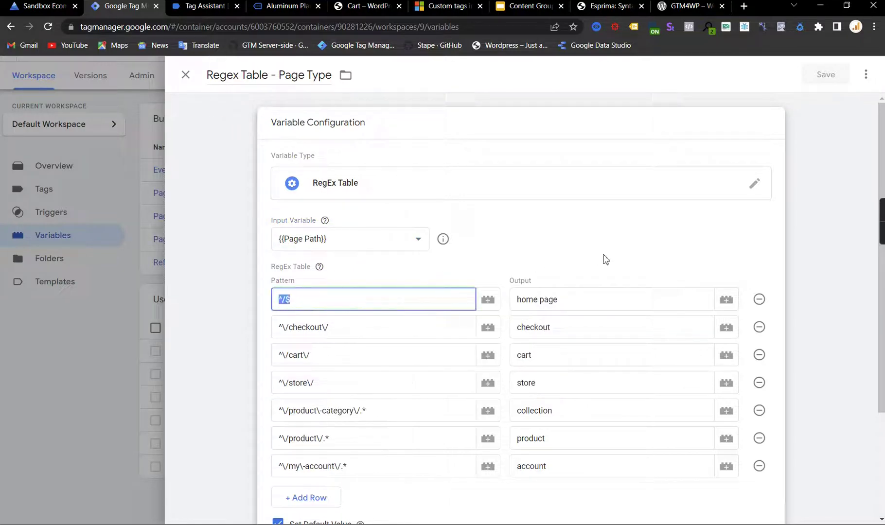
left_click_drag(571, 302, 438, 317)
left_click(396, 332)
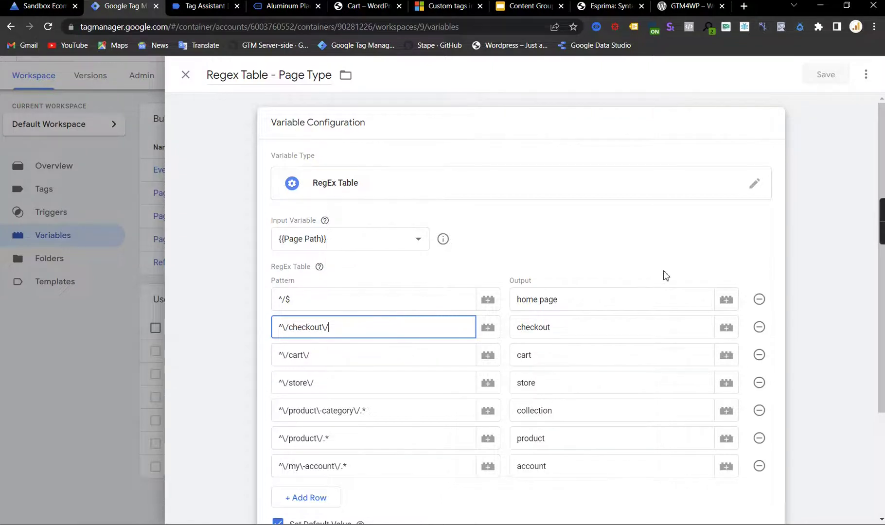
scroll(656, 285, "down", 1)
left_click_drag(570, 269, 515, 271)
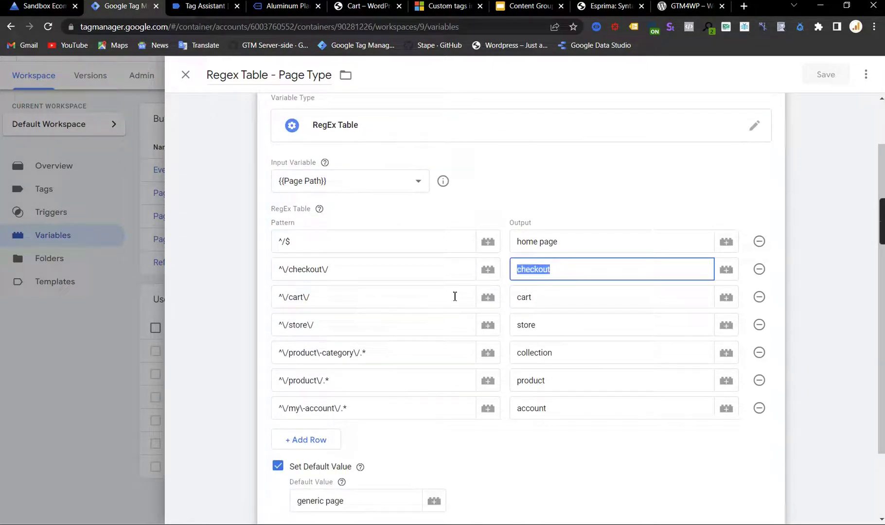
left_click(557, 302)
left_click(337, 332)
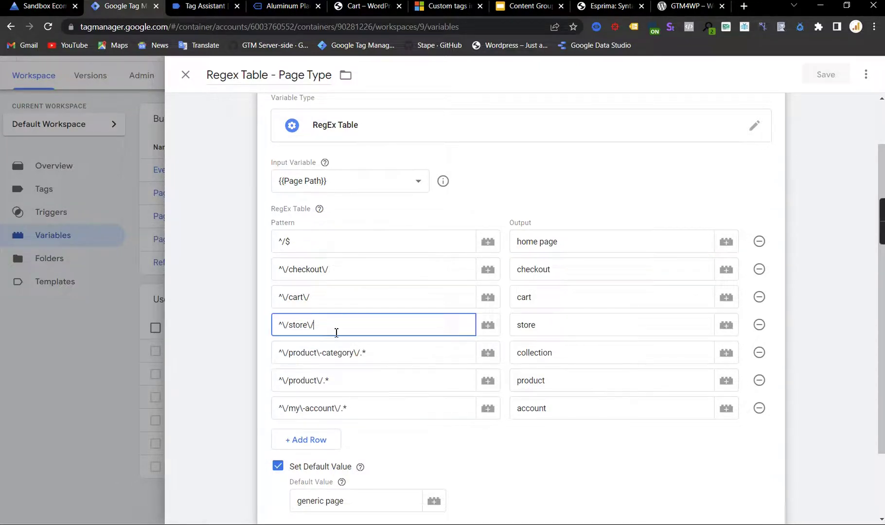
left_click(544, 326)
left_click(322, 353)
left_click(541, 352)
left_click(340, 385)
left_click(296, 408)
left_click_drag(531, 411, 530, 410)
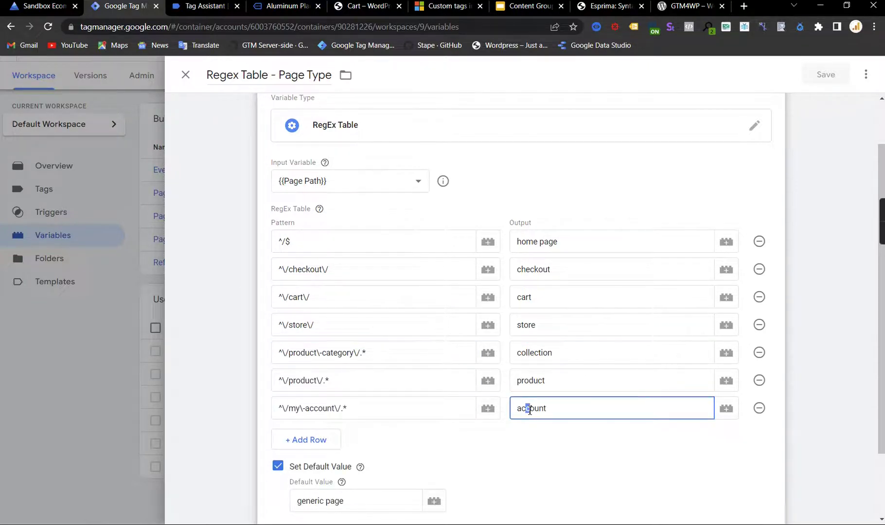
Check the Default Value setting below the RegEx table's rows
scroll(292, 403, "down", 2)
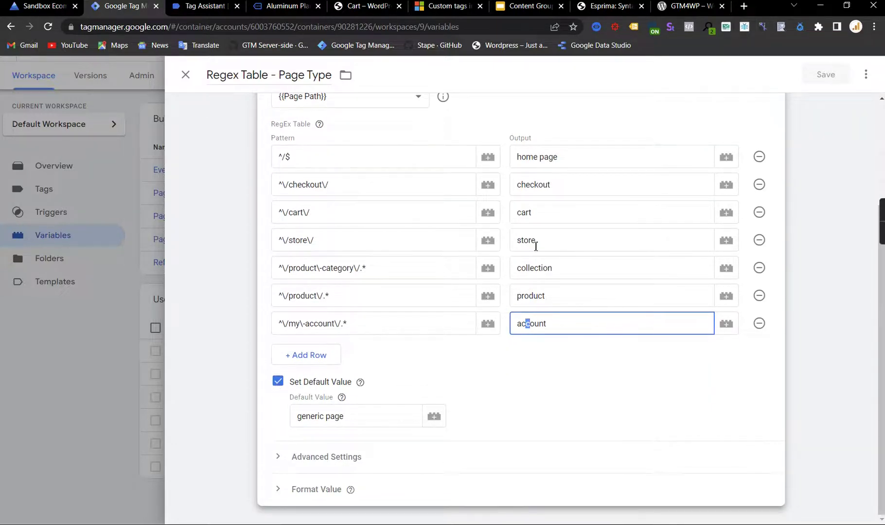
scroll(535, 267, "up", 3)
scroll(501, 325, "down", 3)
left_click(328, 421)
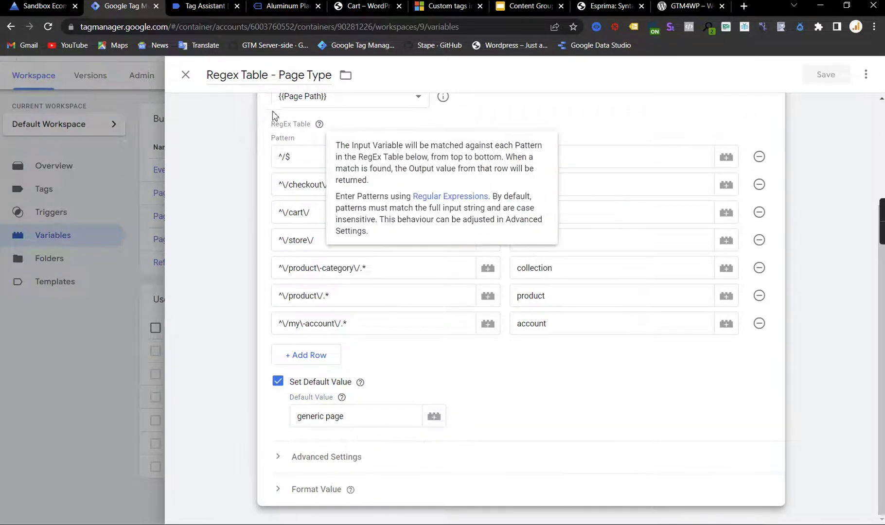
Close the Regex Table - Page Type variable and start previewing the container in Tag Assistant
left_click(185, 74)
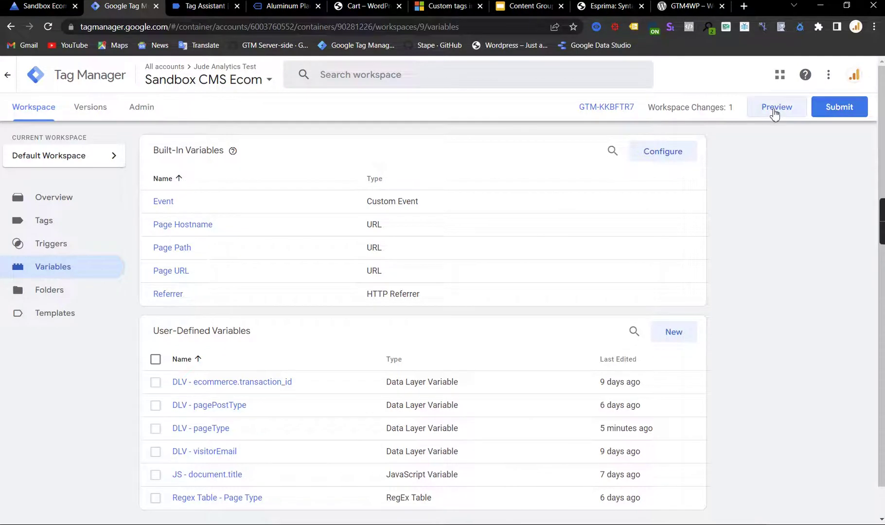
scroll(292, 365, "down", 1)
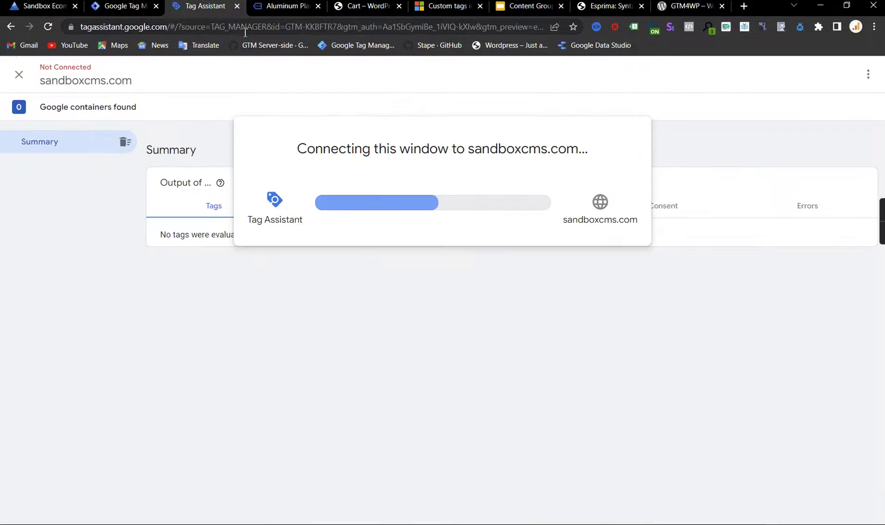
Load the debug-enabled home page of sandboxcms.com and continue into the connected Tag Assistant session
left_click(272, 8)
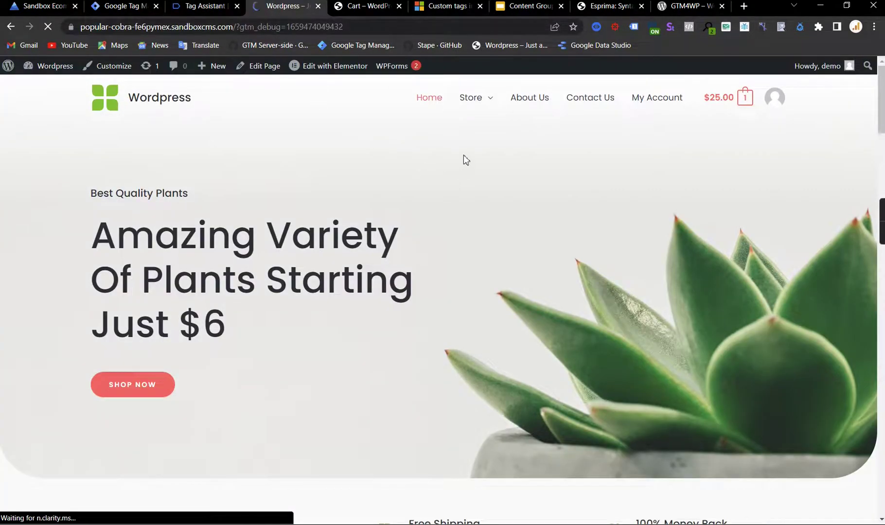
left_click(203, 8)
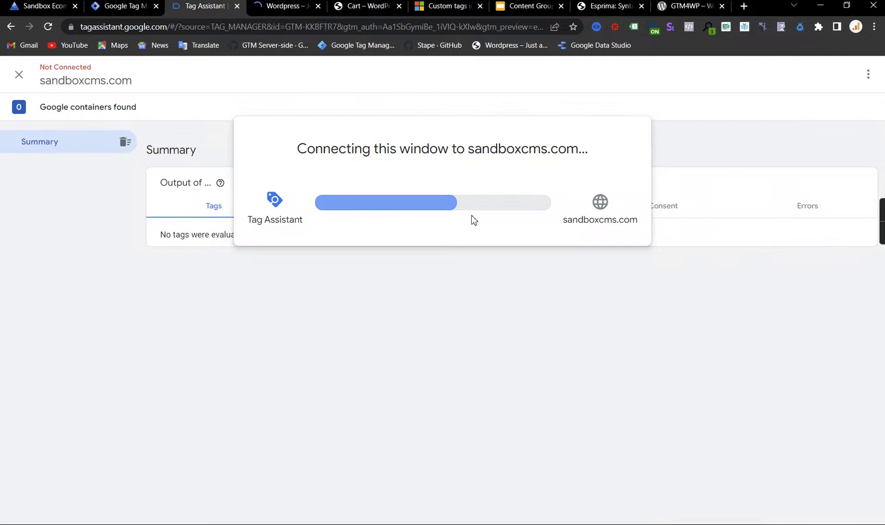
left_click(282, 6)
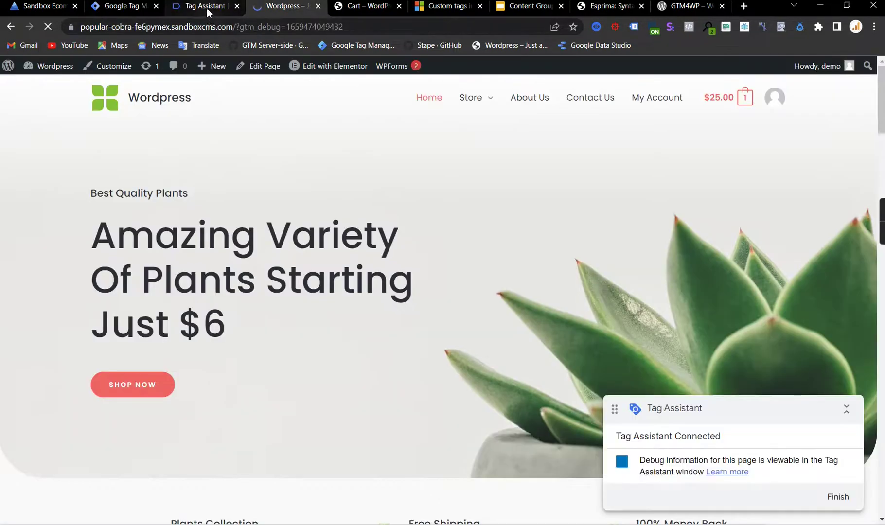
left_click(206, 9)
left_click(444, 277)
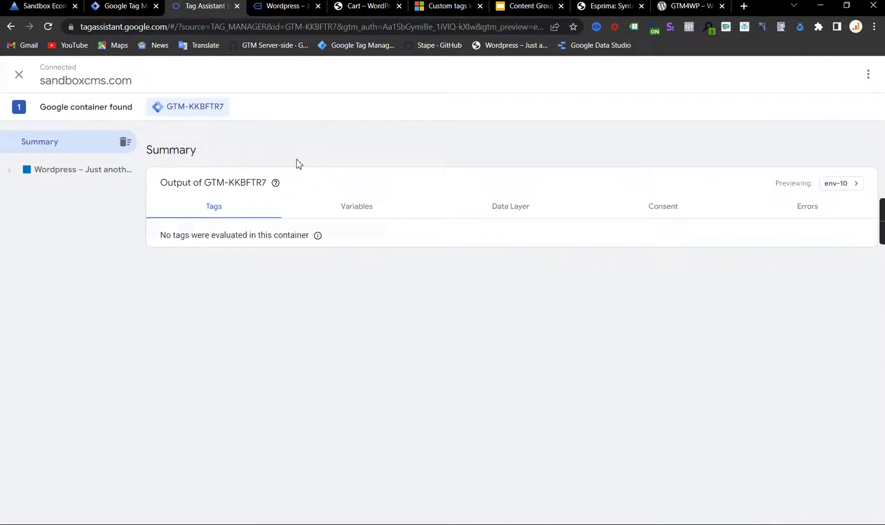
Check the home page's variable values at the Container Loaded event, down to Regex Table - Page Type
left_click(68, 195)
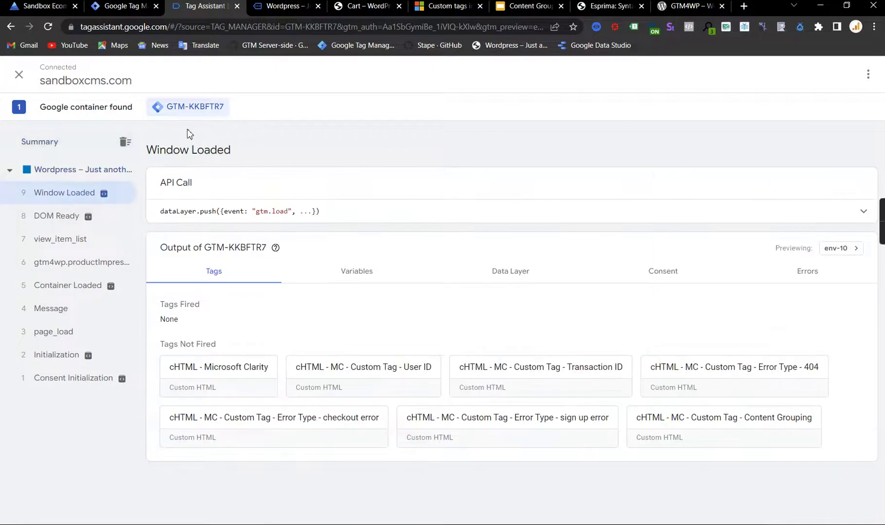
left_click(266, 9)
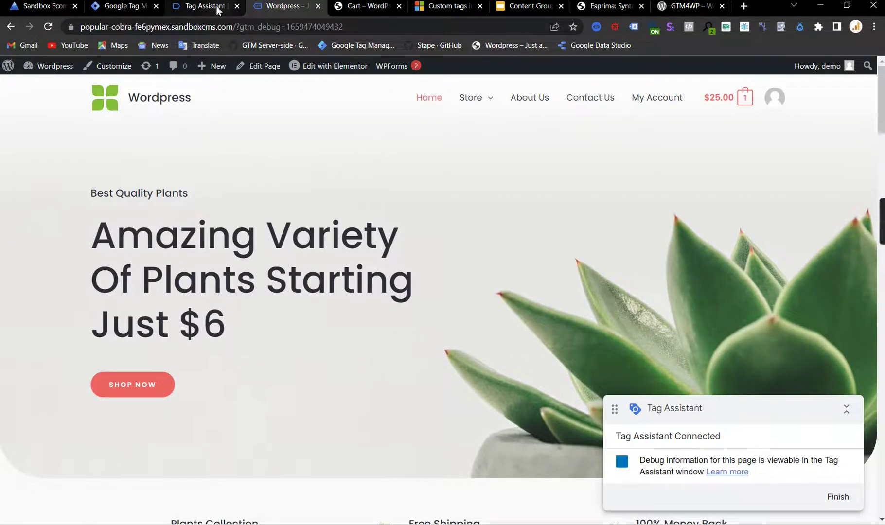
left_click(218, 9)
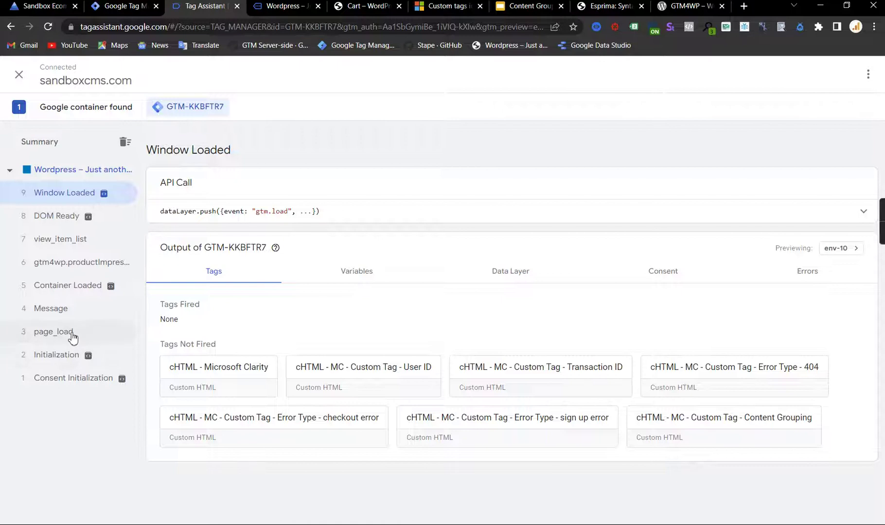
left_click(71, 309)
left_click(78, 285)
left_click(353, 274)
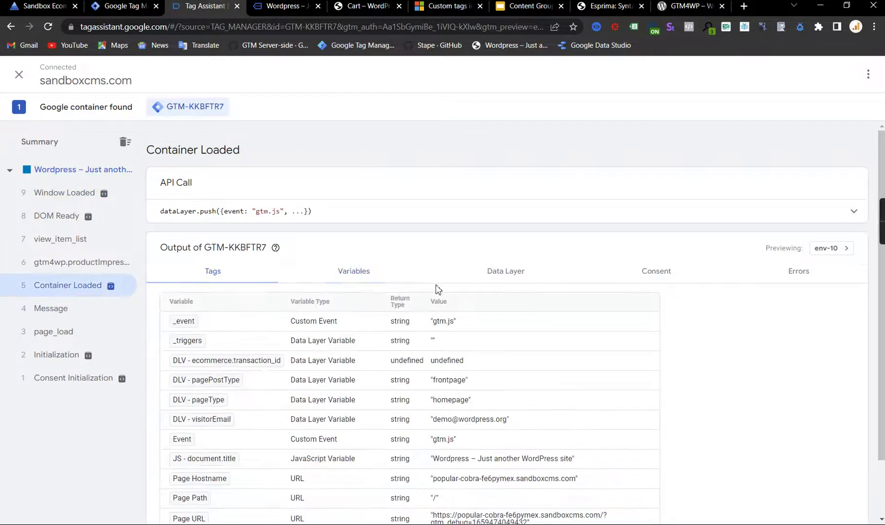
scroll(486, 340, "down", 1)
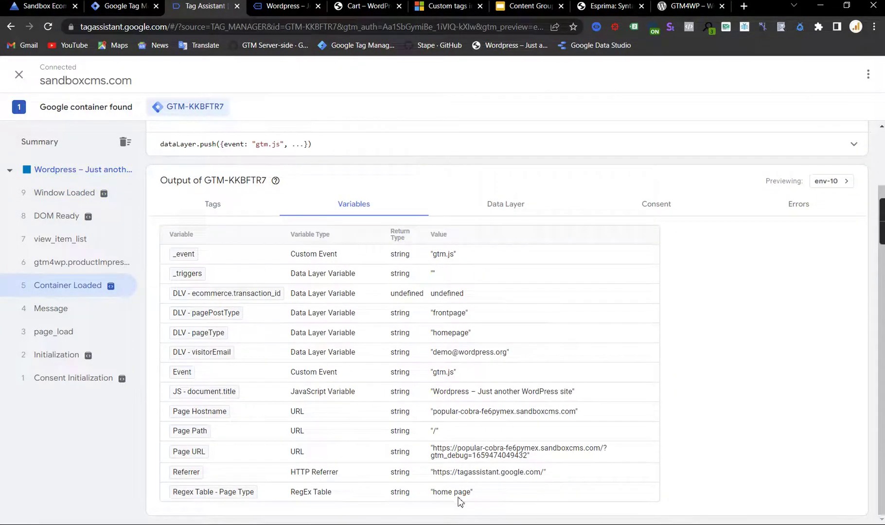
Visit the shop's Store page and check its variables at the Container Loaded event in Tag Assistant
left_click(278, 8)
mouse_move(472, 101)
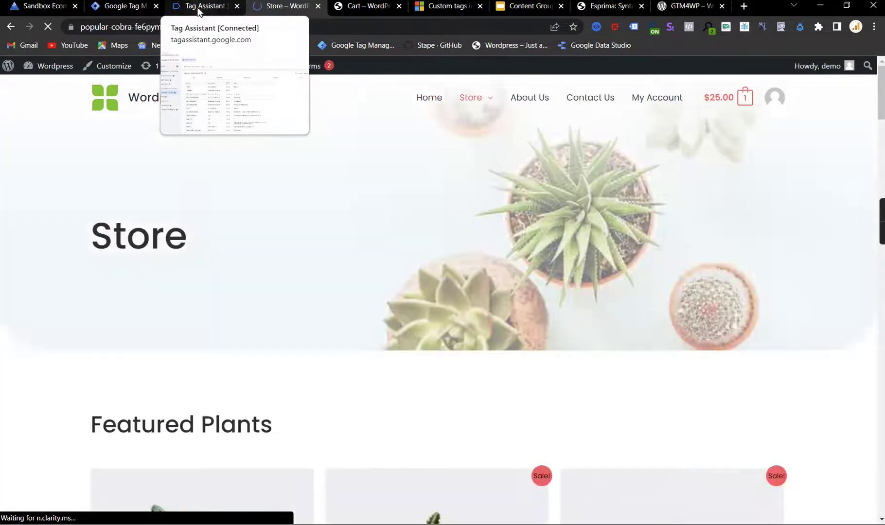
left_click(201, 8)
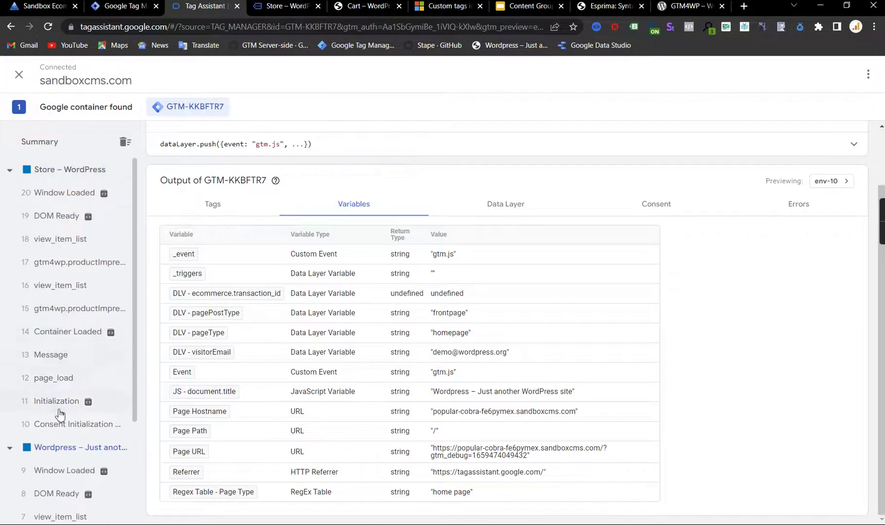
left_click(58, 334)
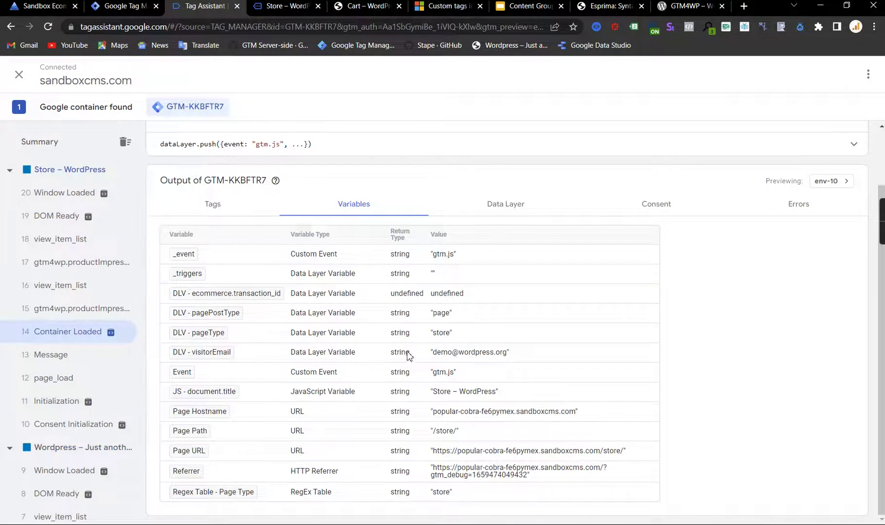
Visit the Plants category page and check its Container Loaded variables in Tag Assistant
left_click(274, 11)
mouse_move(470, 100)
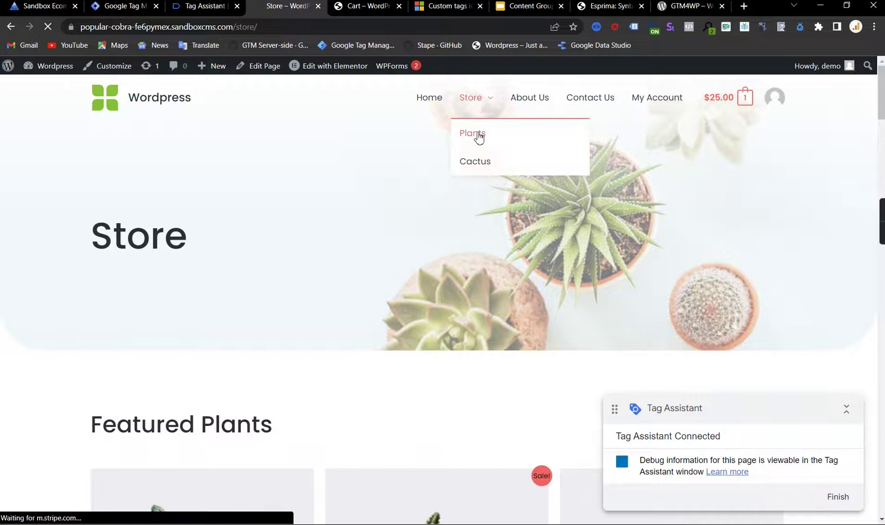
left_click(472, 137)
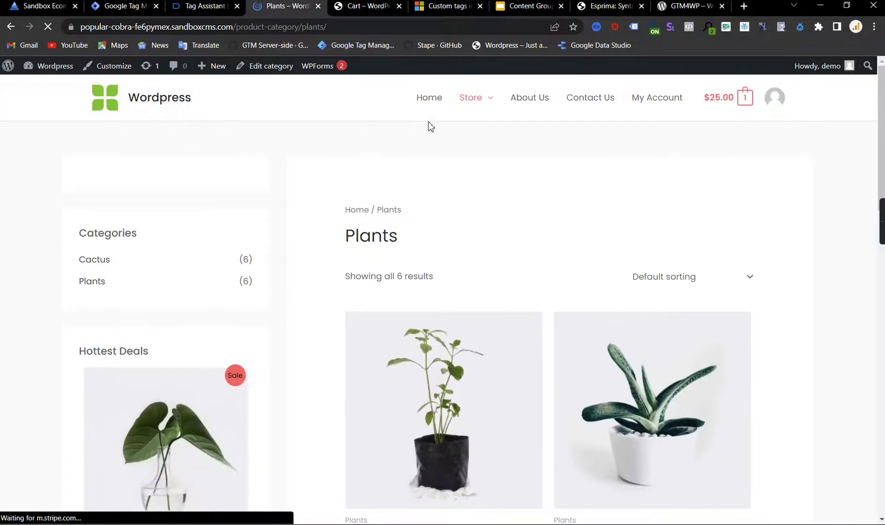
left_click(200, 7)
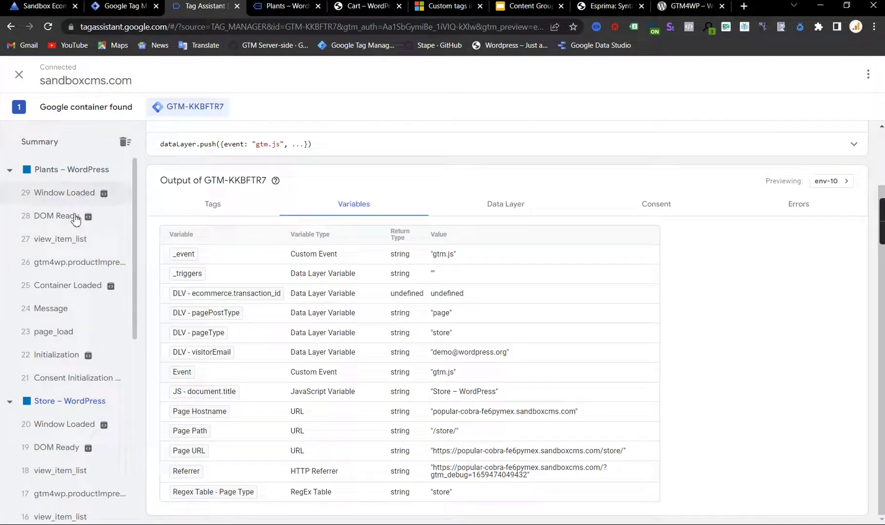
left_click(68, 285)
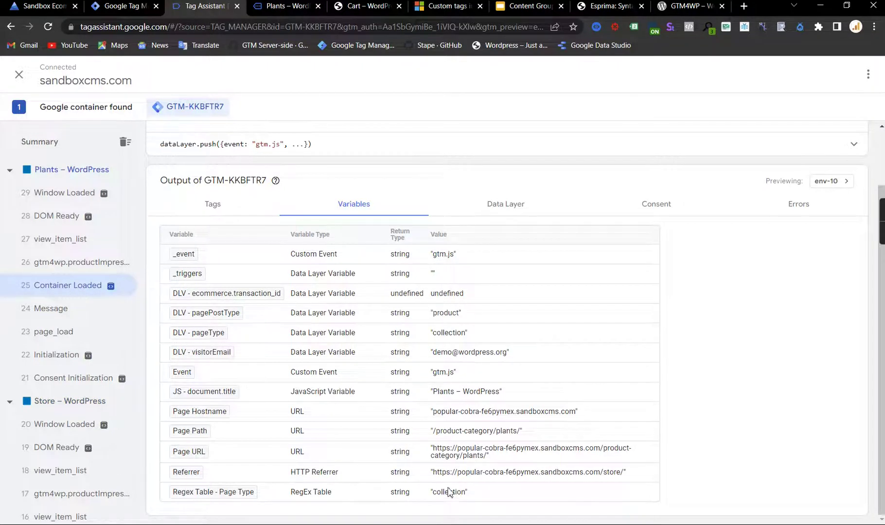
Switch to the Content Grouping In Microsoft Clarity presentation and look over the slides following GTM Regex Variable
left_click(287, 6)
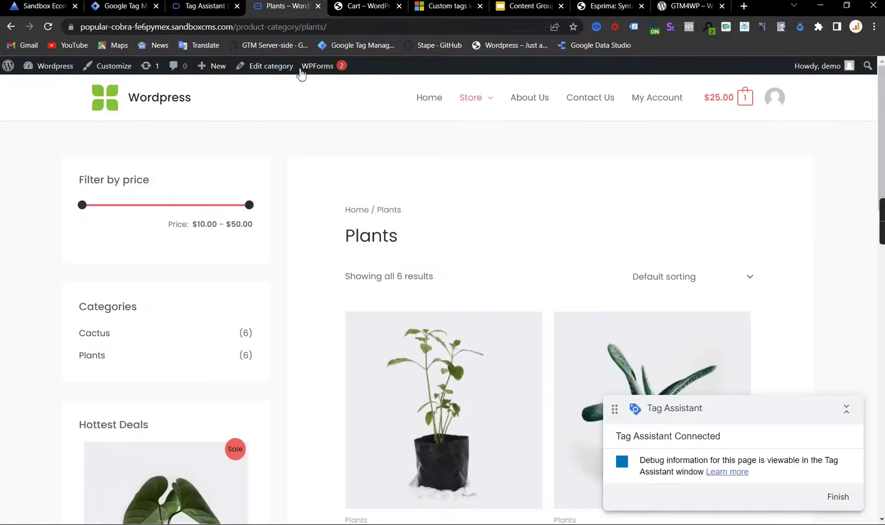
left_click(514, 8)
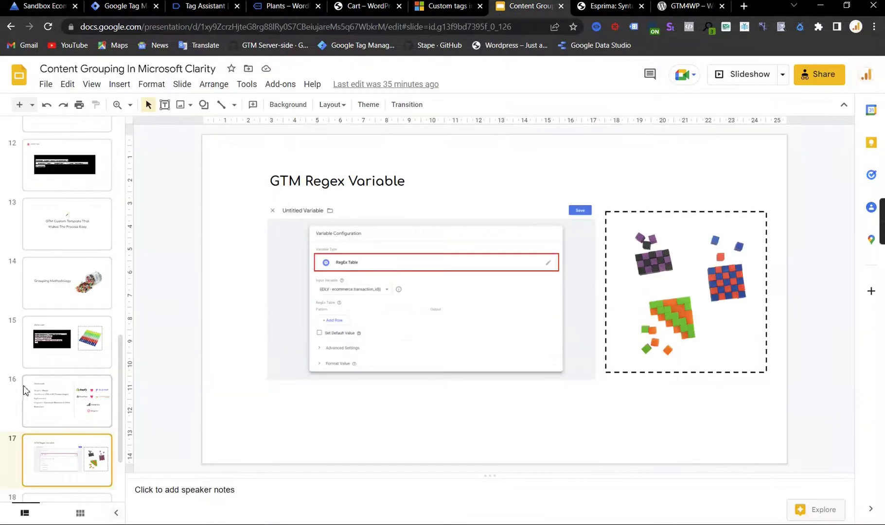
scroll(29, 384, "down", 2)
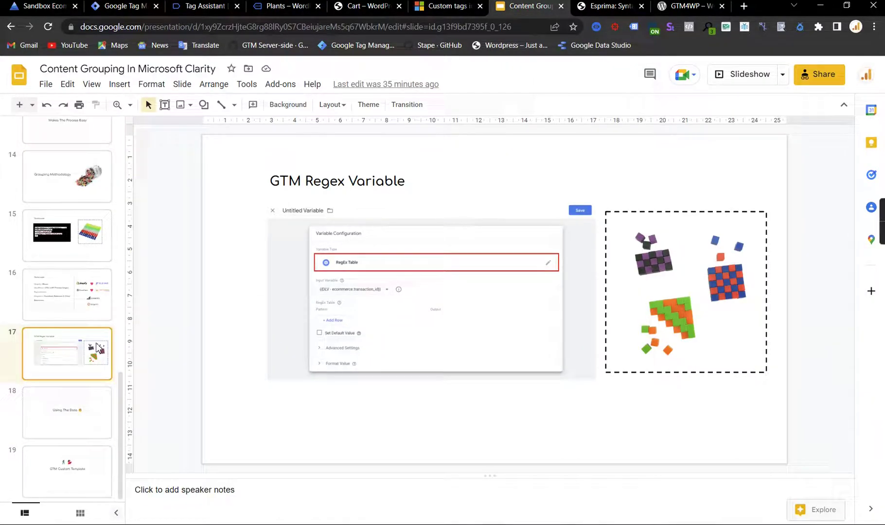
Return to Google Tag Manager, review the script of the cHTML - Microsoft Clarity tag, and close the tag
left_click(122, 11)
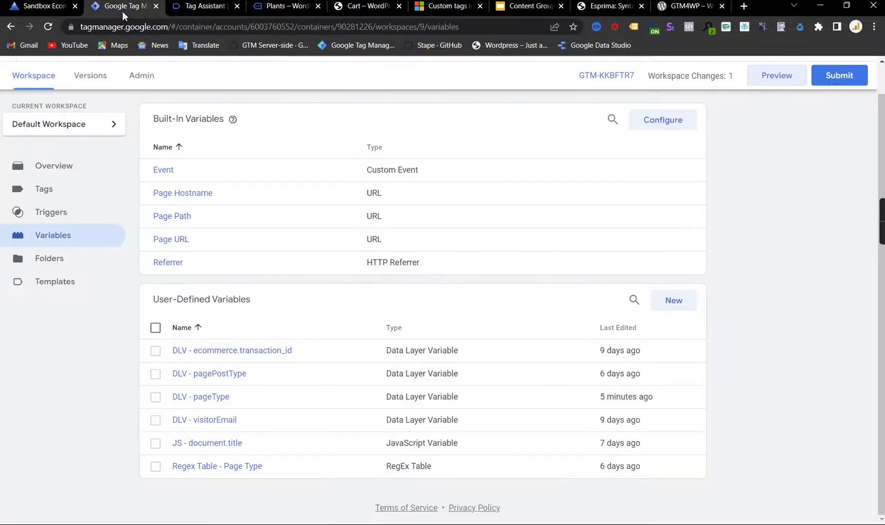
left_click(58, 191)
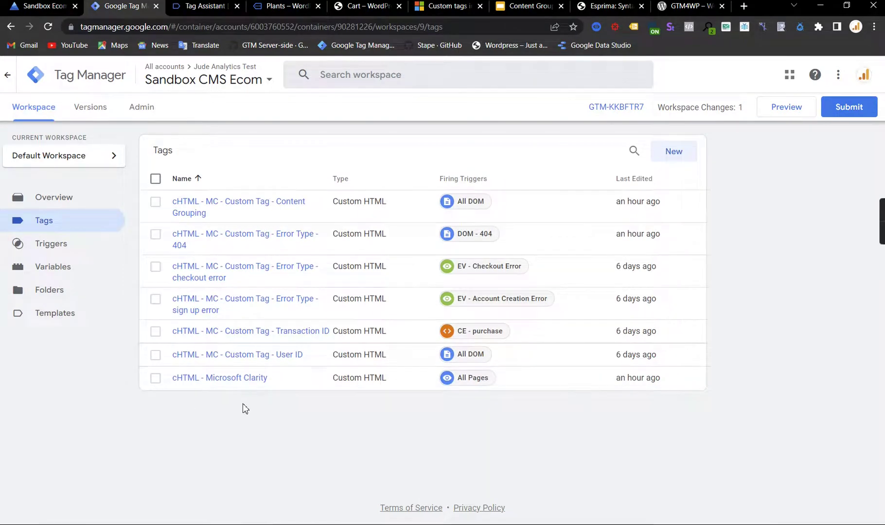
left_click(240, 378)
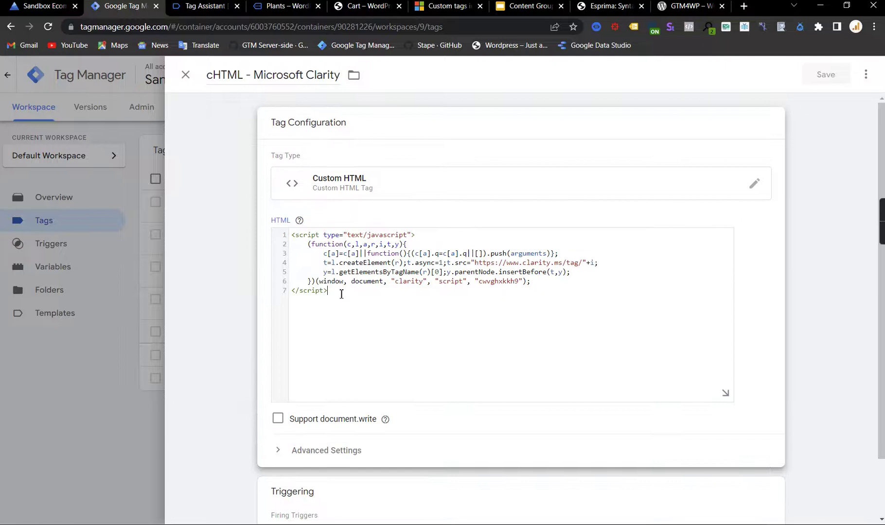
left_click_drag(341, 294, 273, 235)
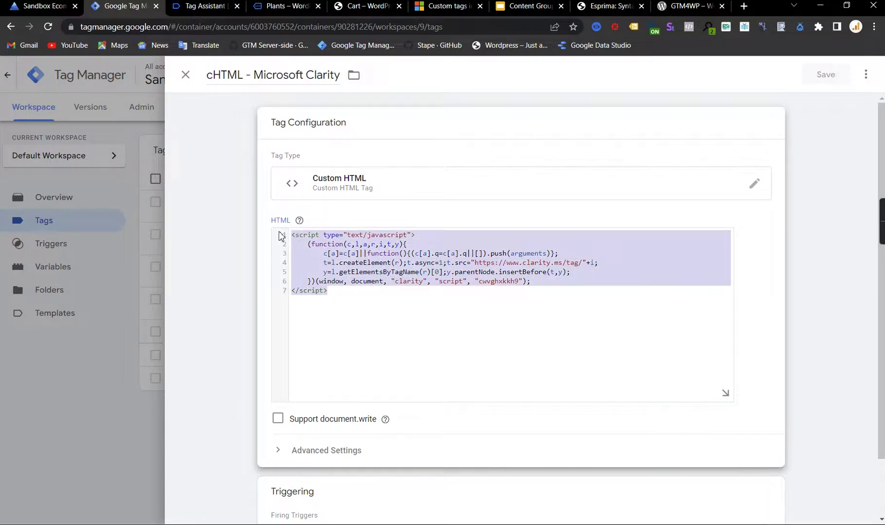
left_click(299, 220)
left_click(186, 75)
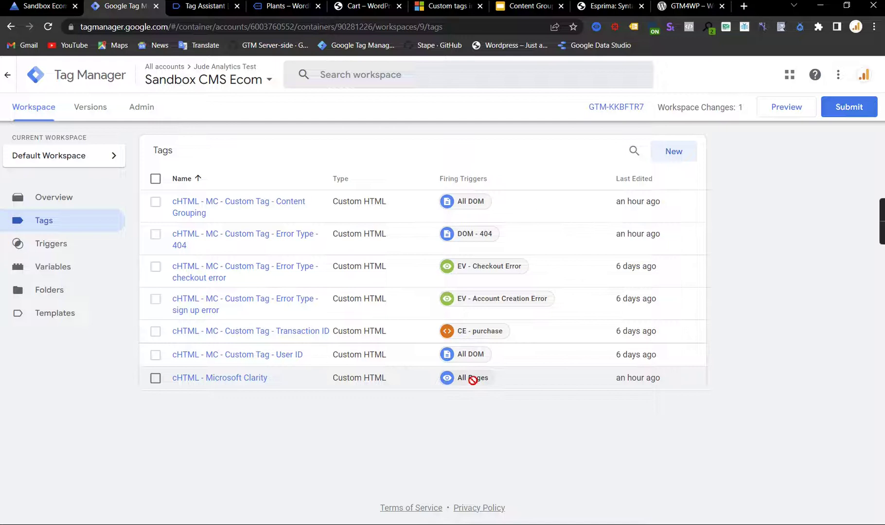
Open the cHTML - MC - Custom Tag - Content Grouping tag and examine the key and variable in its clarity call
left_click(257, 202)
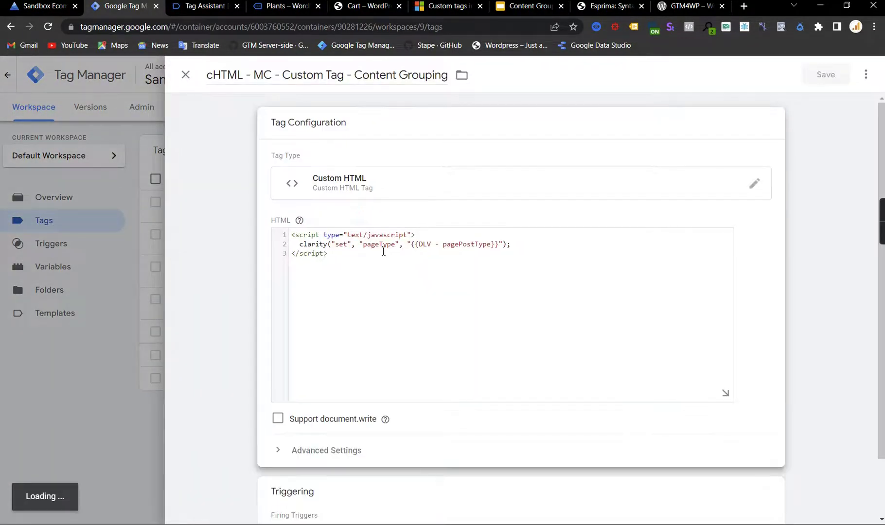
left_click_drag(362, 247, 390, 244)
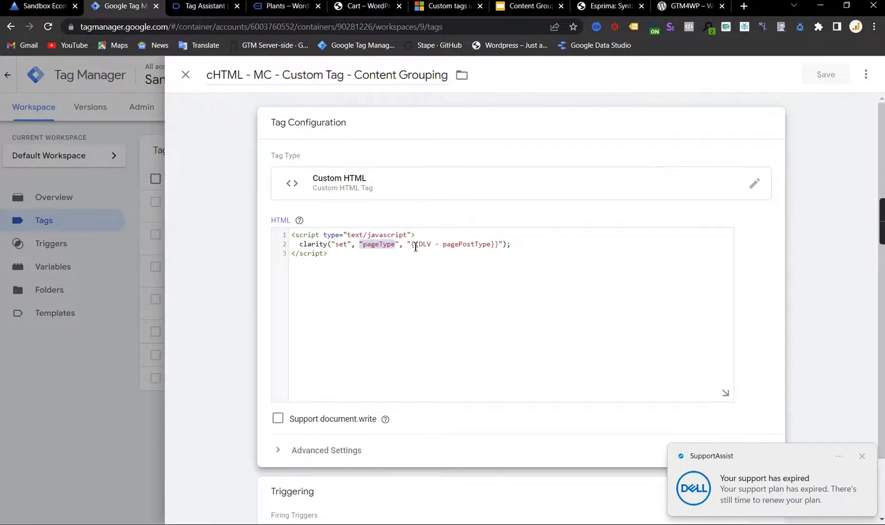
left_click(416, 247)
left_click_drag(407, 247, 495, 246)
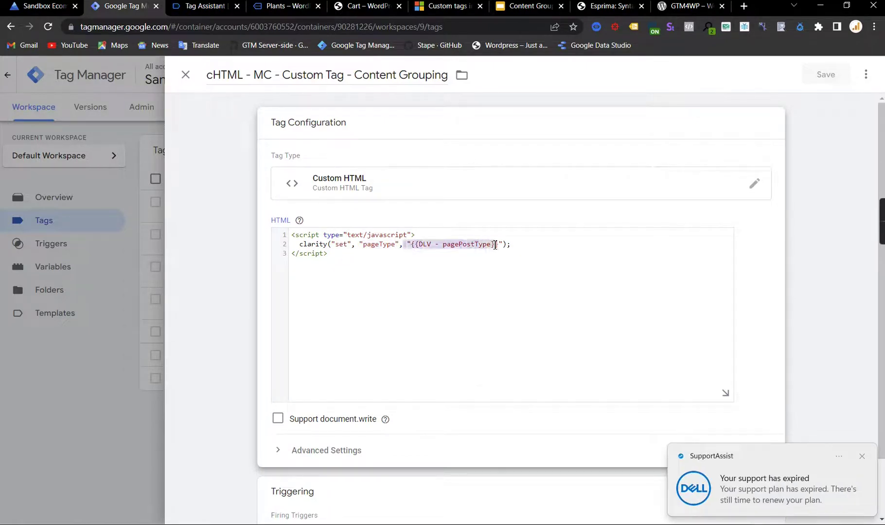
left_click(497, 246)
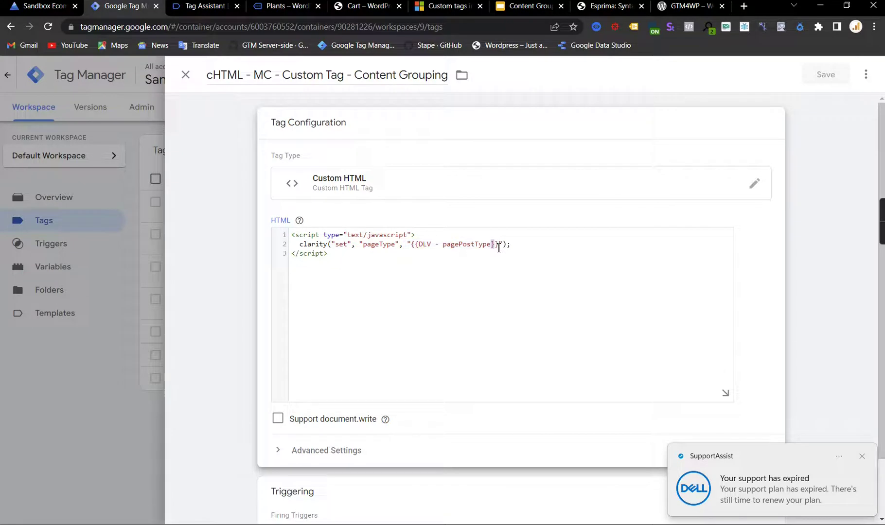
Replace the variable in the clarity call with {{Regex Table - Page Type}} and save the Content Grouping tag
left_click_drag(500, 246, 414, 248)
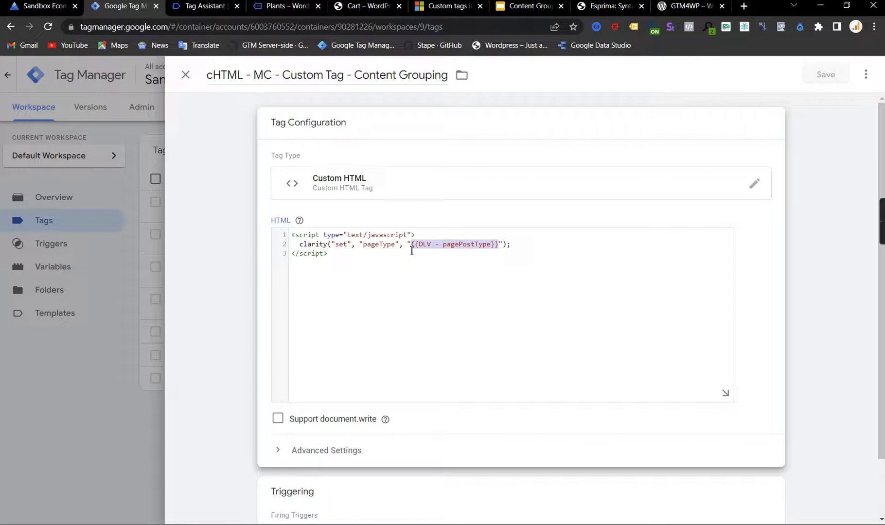
type("{REG")
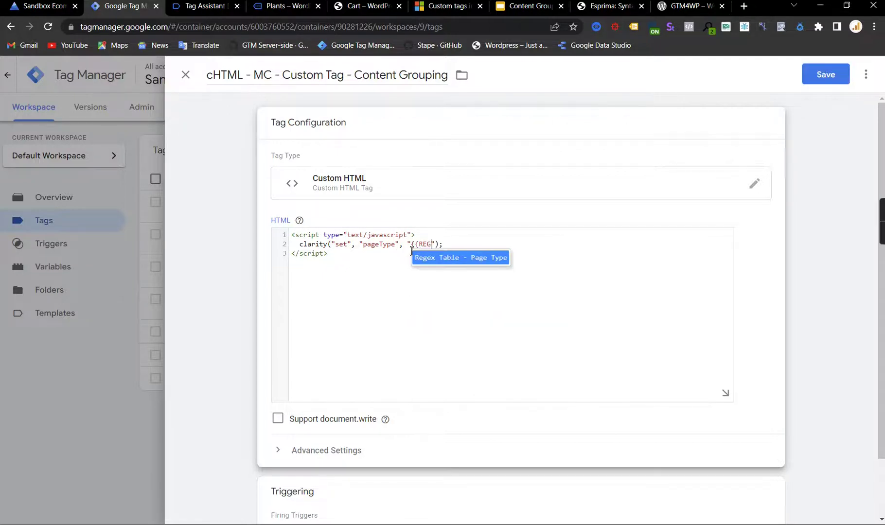
left_click(432, 263)
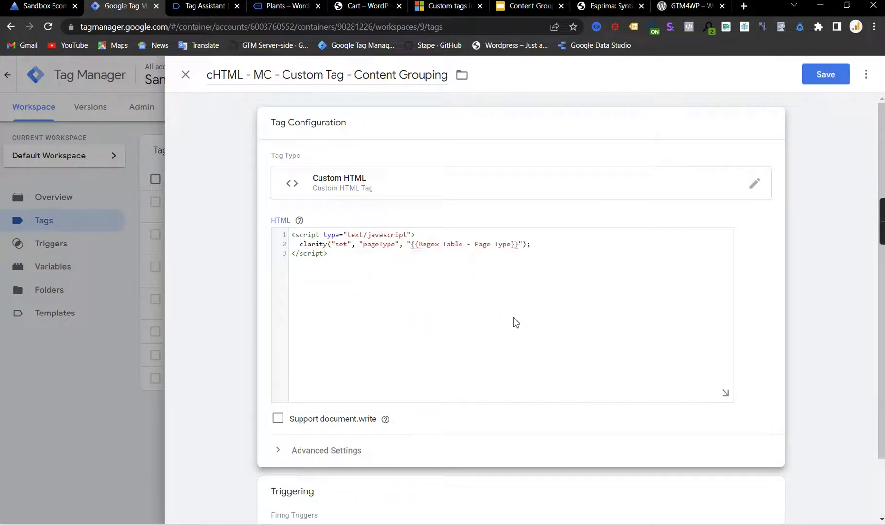
scroll(514, 322, "down", 2)
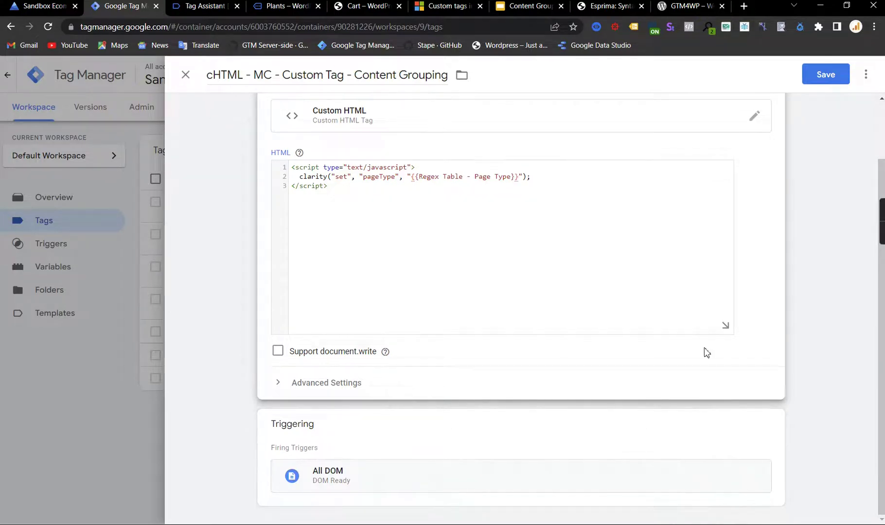
left_click(825, 74)
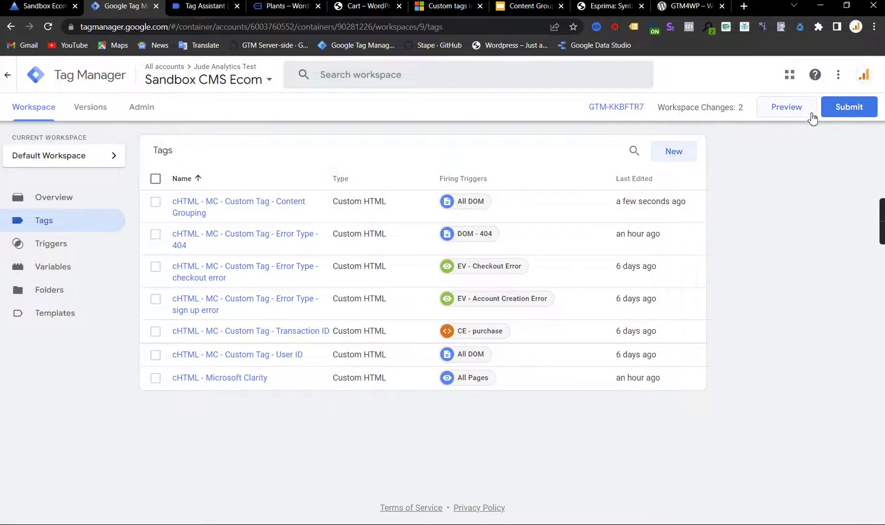
Preview the container workspace and continue into the connected Tag Assistant debug session for the WordPress site
left_click(794, 112)
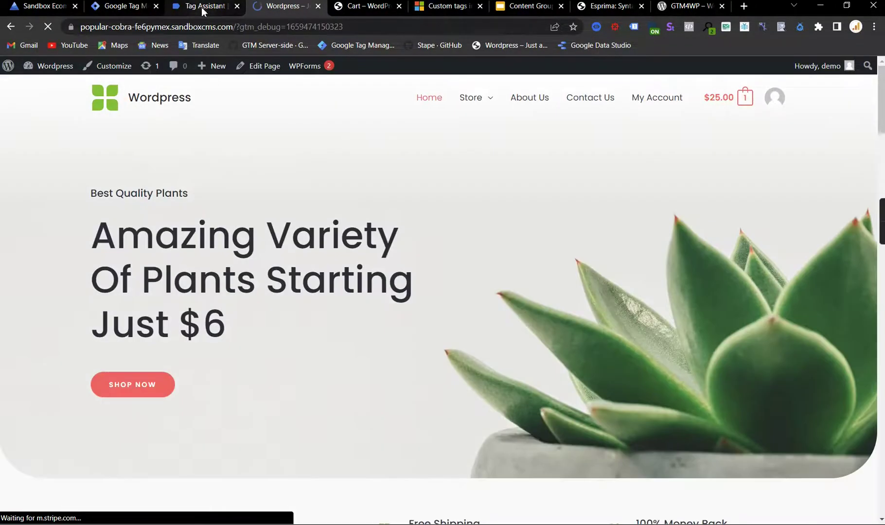
left_click(202, 7)
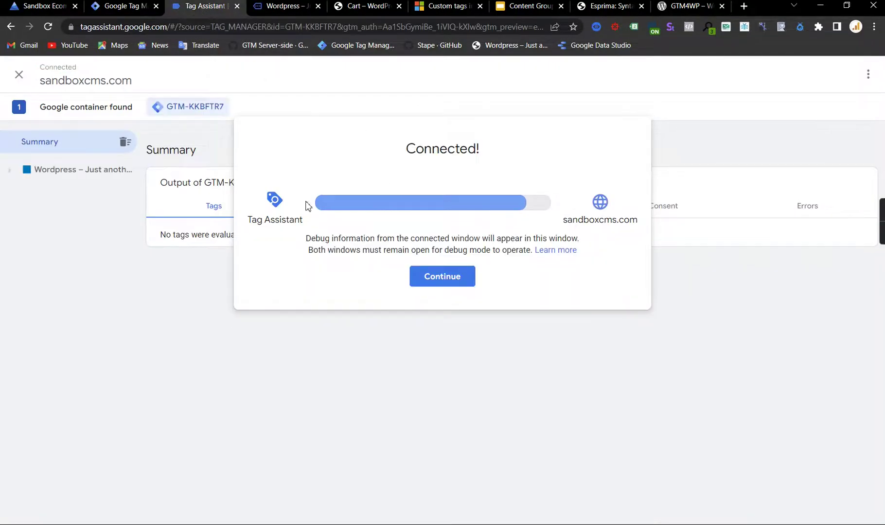
left_click(432, 277)
Compare the tags fired on the home page's DOM Ready and Container Loaded events
left_click(67, 225)
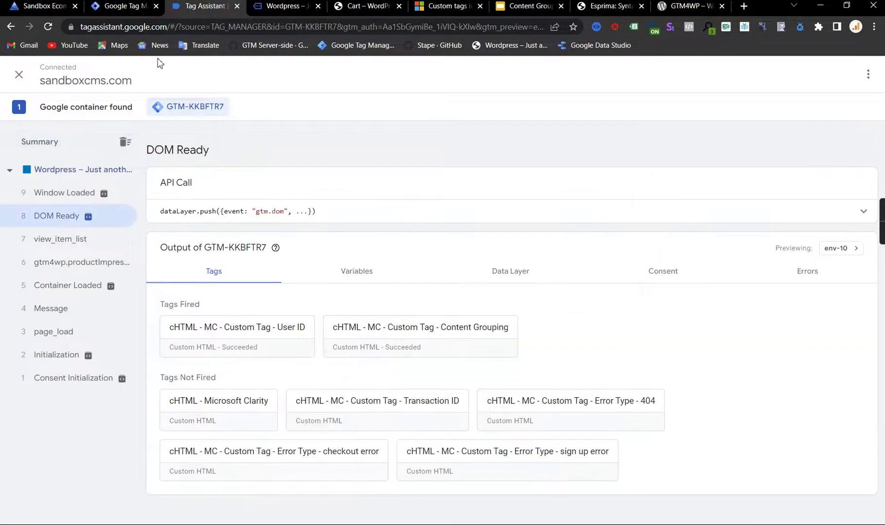
left_click(282, 7)
left_click(185, 8)
left_click(64, 286)
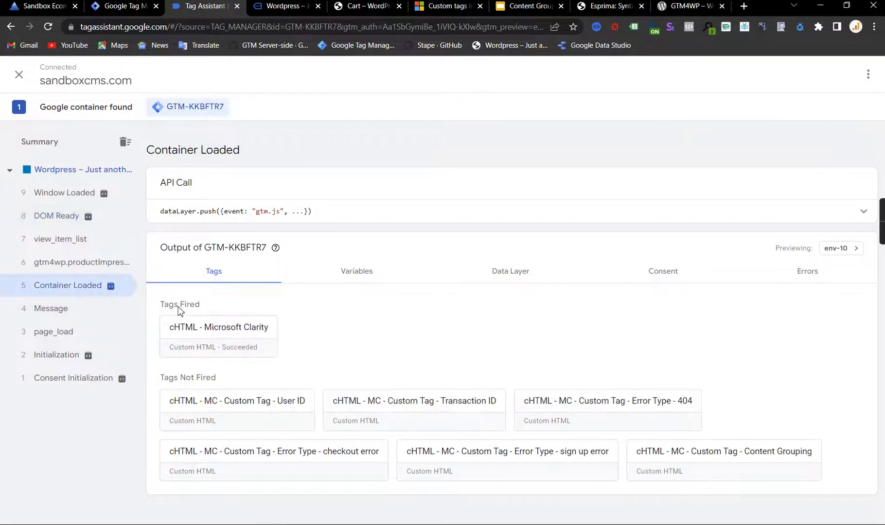
left_click(64, 223)
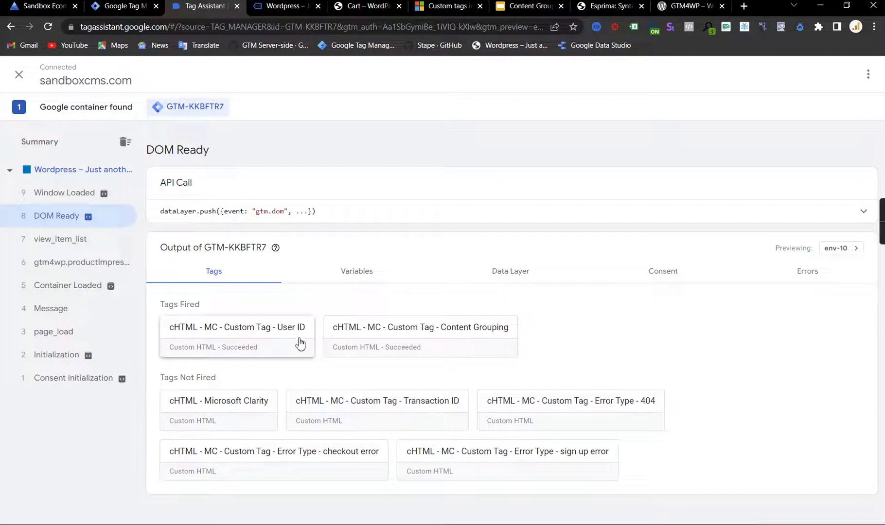
Inspect the pageType value sent by the fired Content Grouping tag on the home page's DOM Ready event
left_click(369, 345)
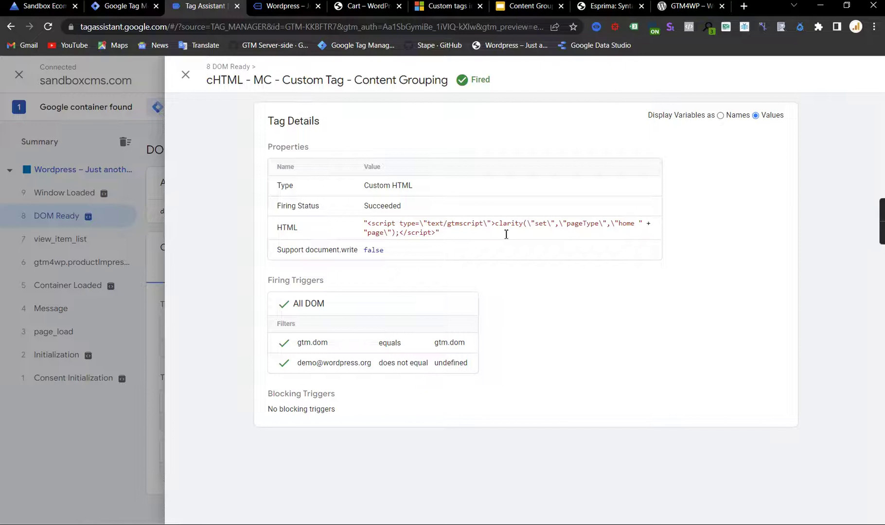
left_click_drag(620, 225, 383, 237)
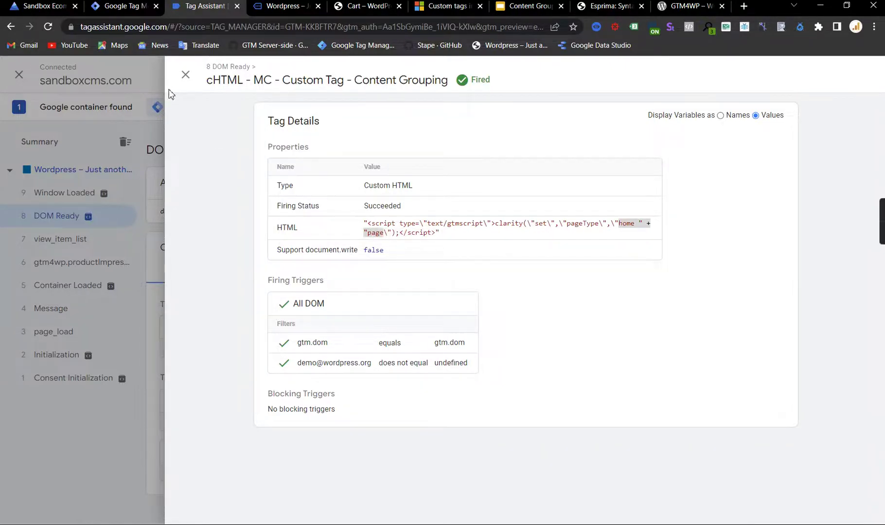
left_click(186, 74)
Load the store's Plants category page and inspect the pageType value in its DOM Ready Content Grouping tag
left_click(269, 13)
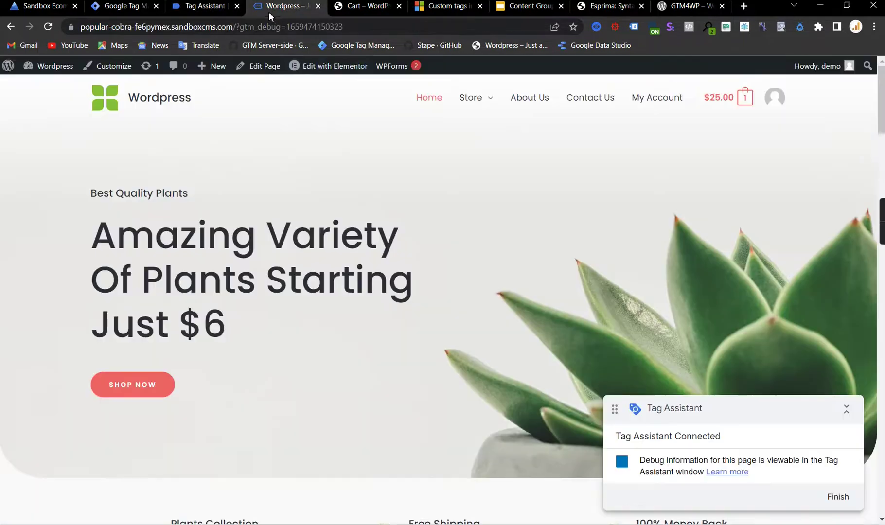
mouse_move(487, 116)
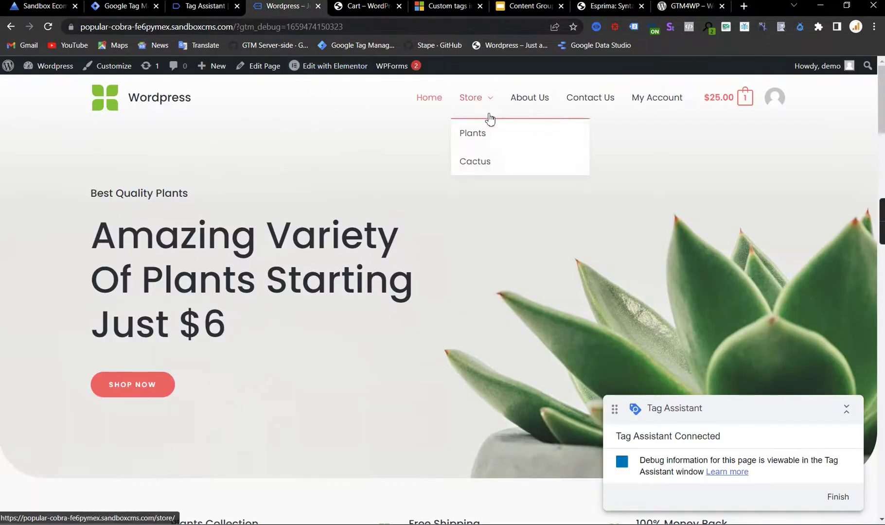
left_click(476, 135)
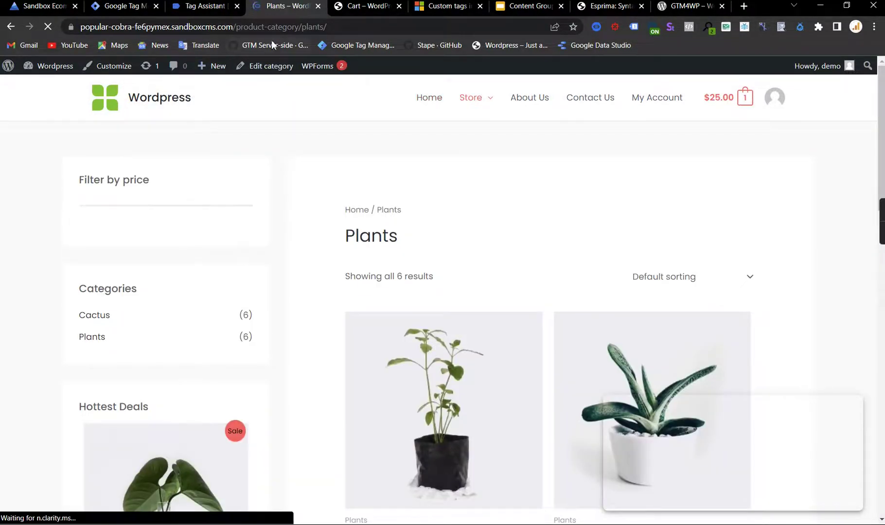
left_click(204, 6)
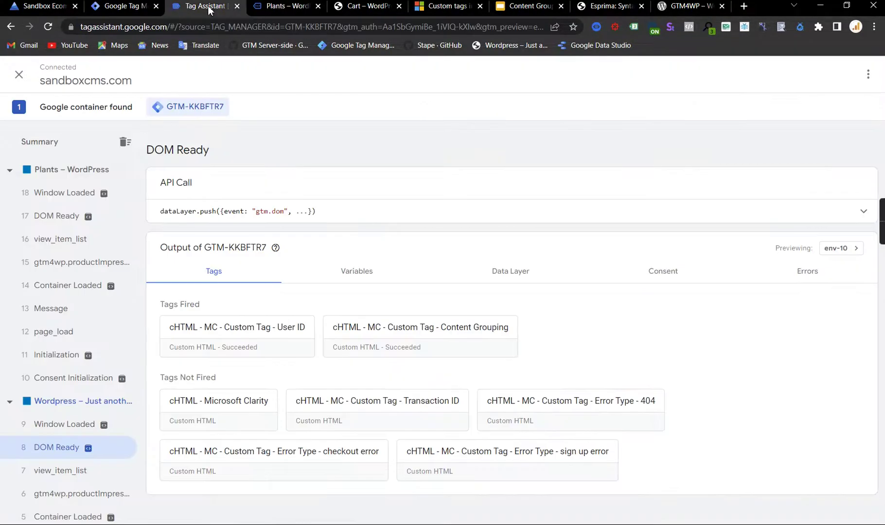
left_click(65, 215)
left_click_drag(375, 327, 380, 327)
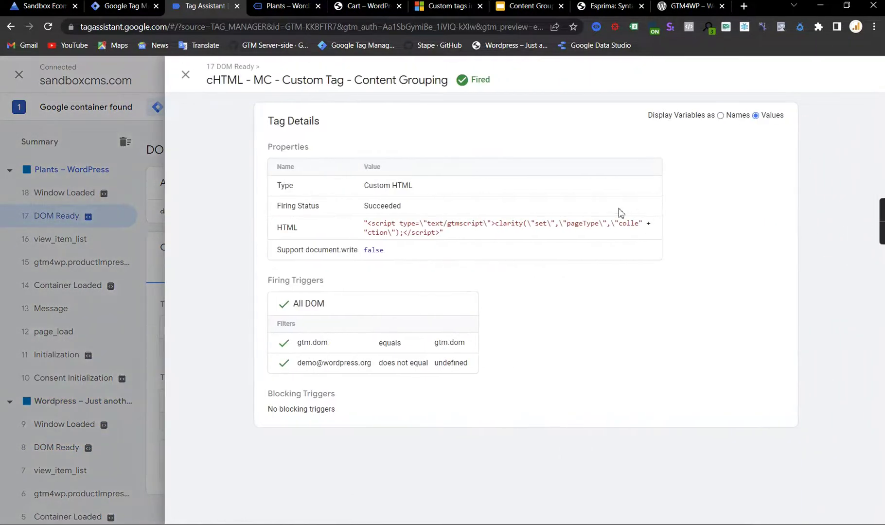
left_click_drag(621, 228, 388, 235)
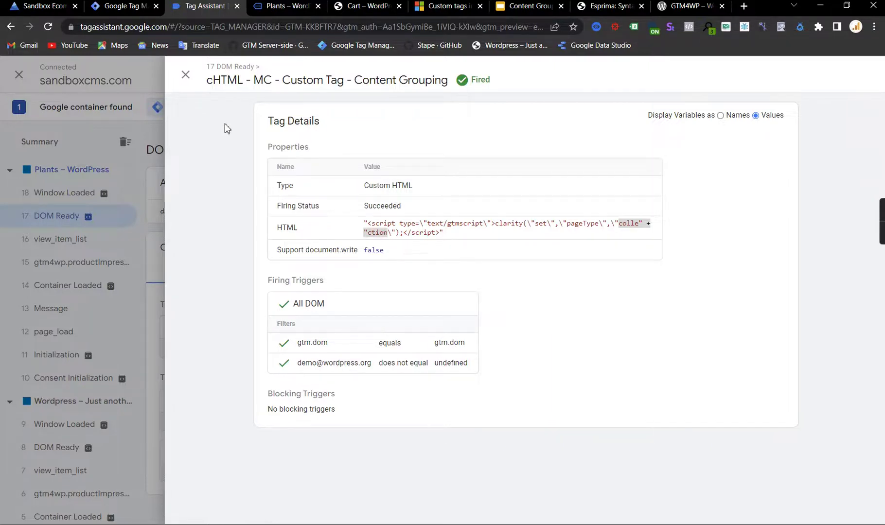
left_click(185, 75)
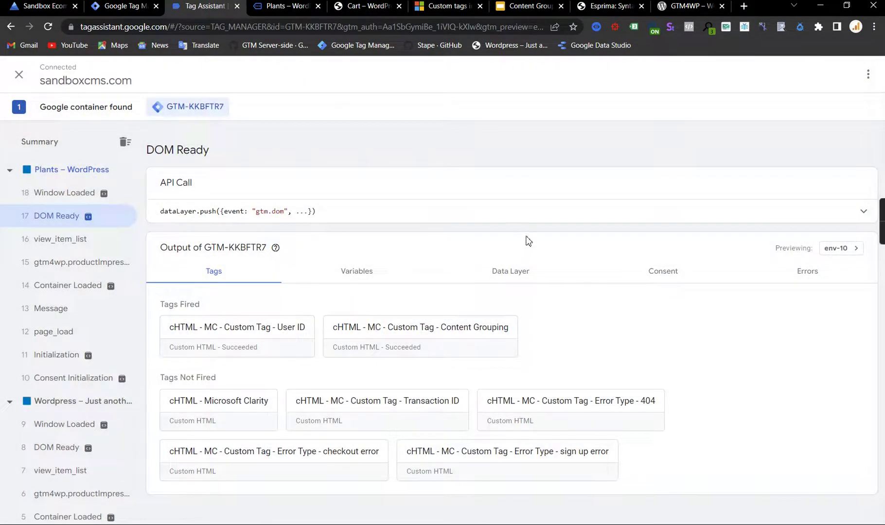
Switch to the Content Grouping In Microsoft Clarity presentation, present the Using The Data slide, and exit the slideshow
left_click(512, 8)
left_click(749, 76)
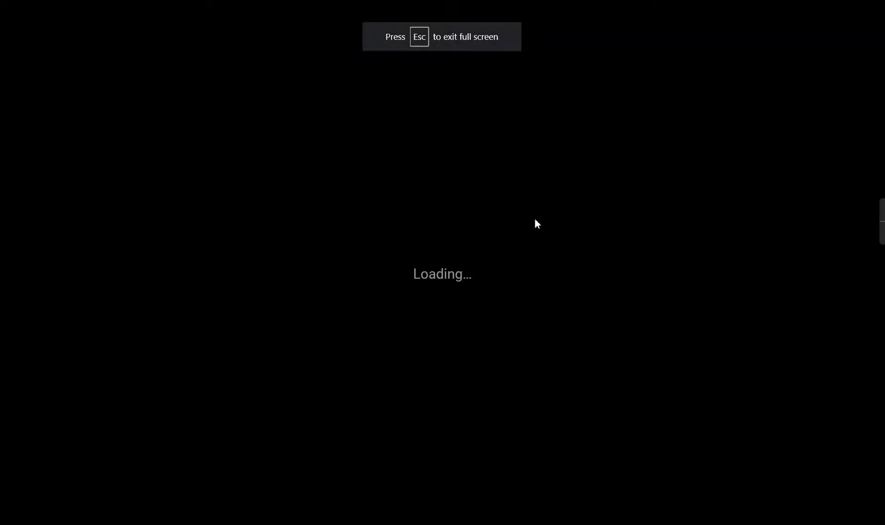
key("Right")
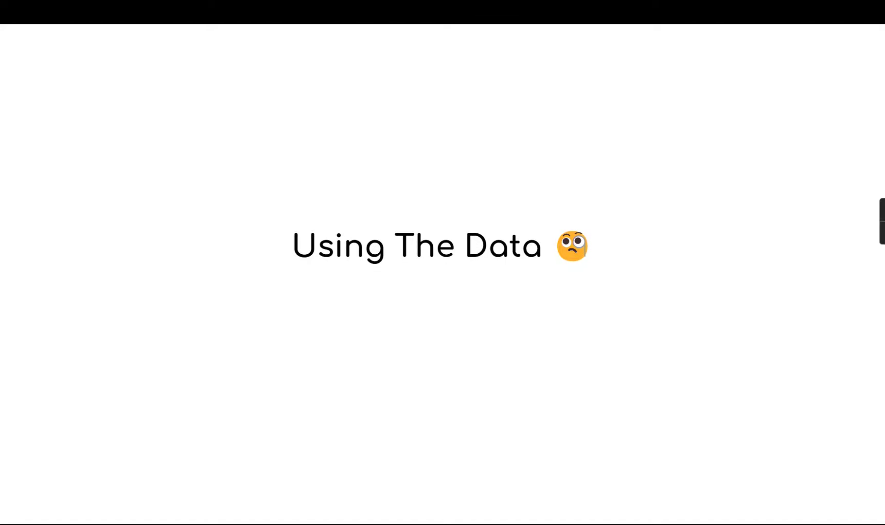
left_click(442, 32)
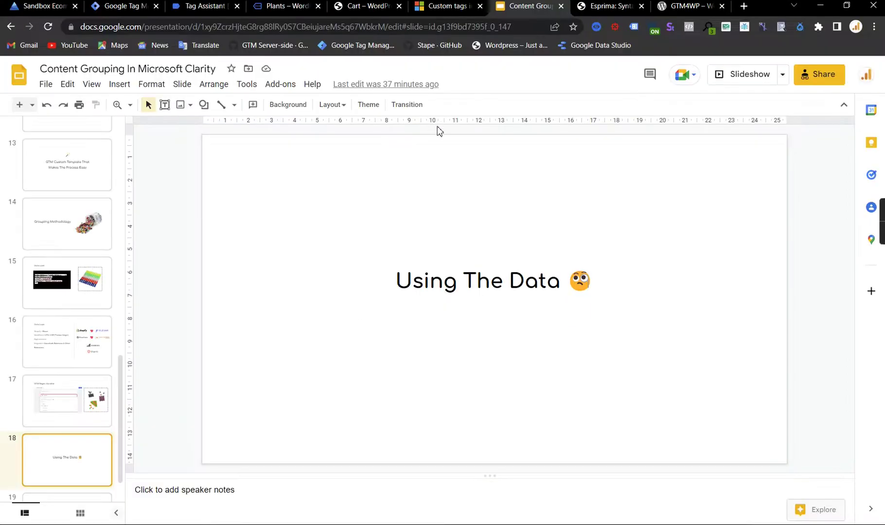
Switch to the Microsoft Clarity dashboard of Sandbox Ecom CMS and look over its available filters
left_click(59, 6)
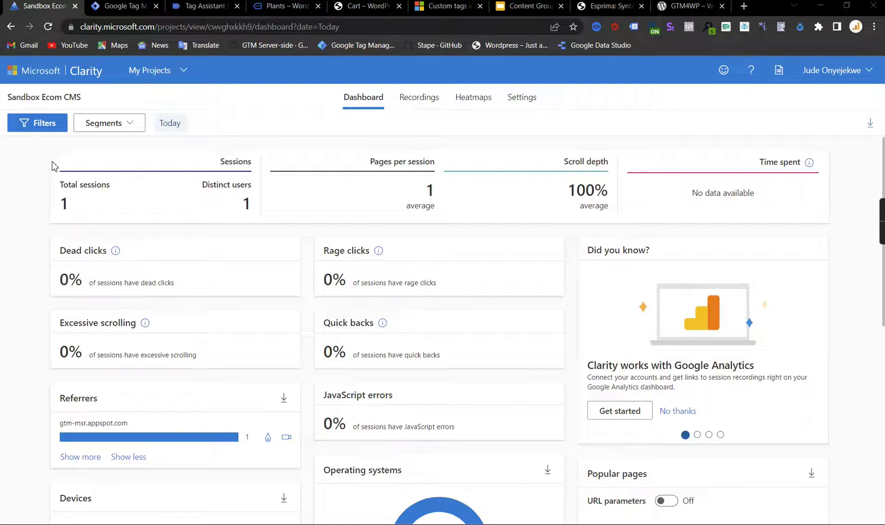
left_click(287, 6)
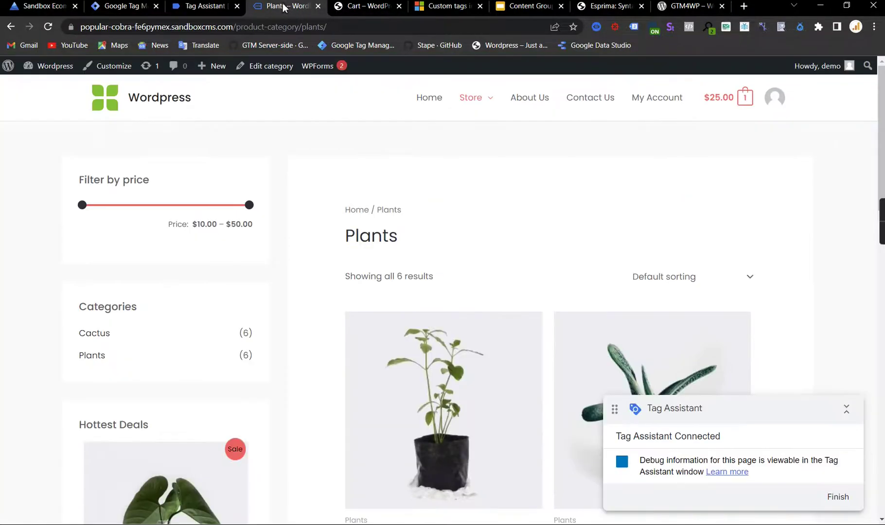
left_click(57, 7)
left_click(44, 124)
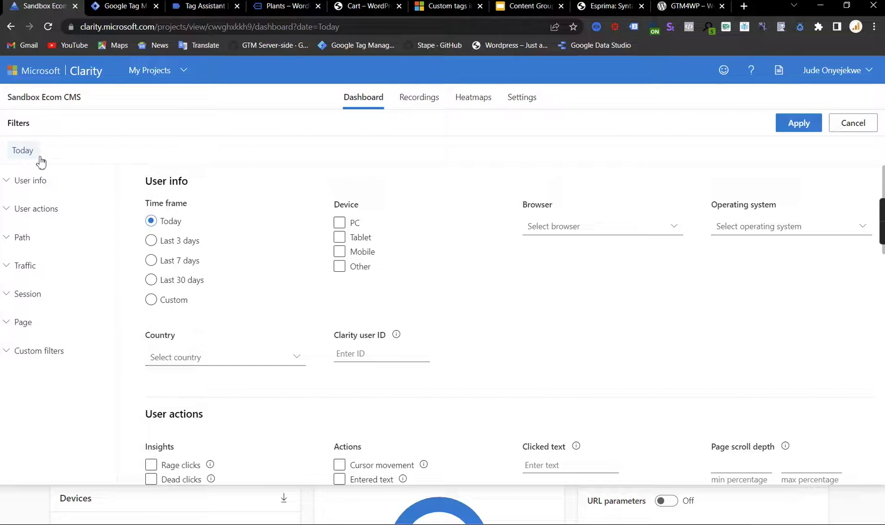
left_click(853, 123)
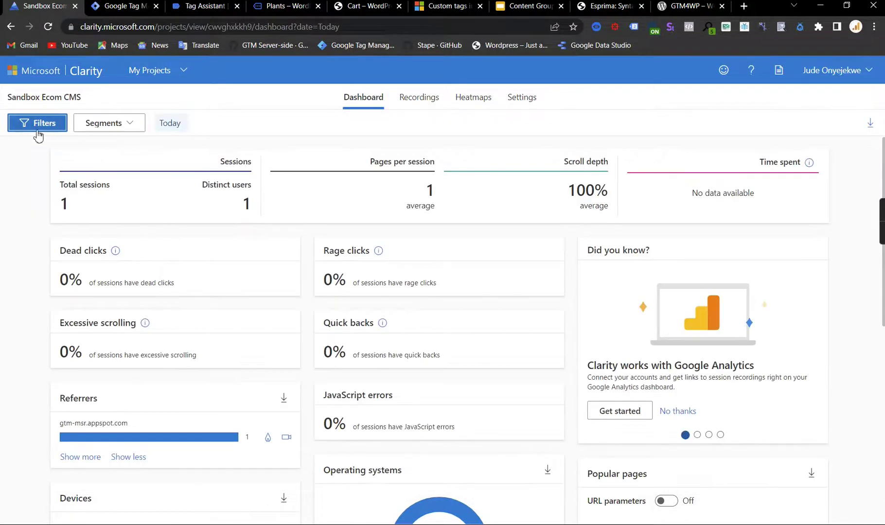
left_click(35, 129)
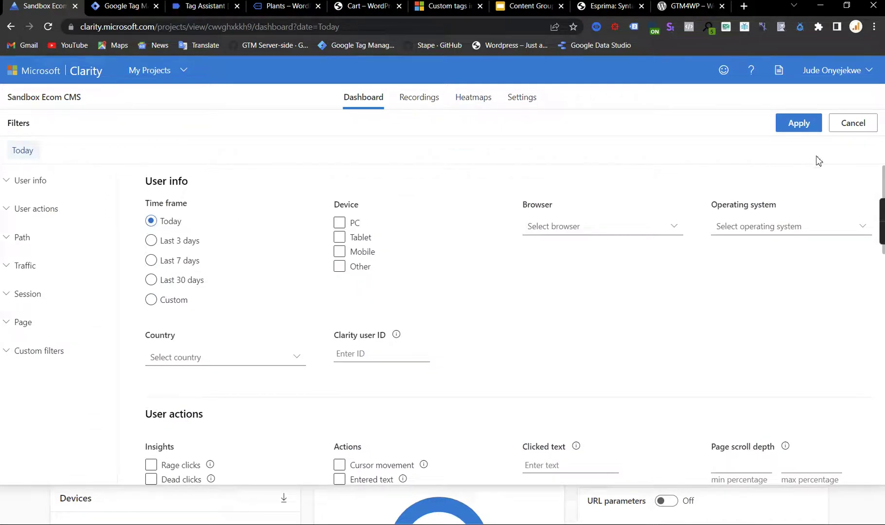
left_click(784, 127)
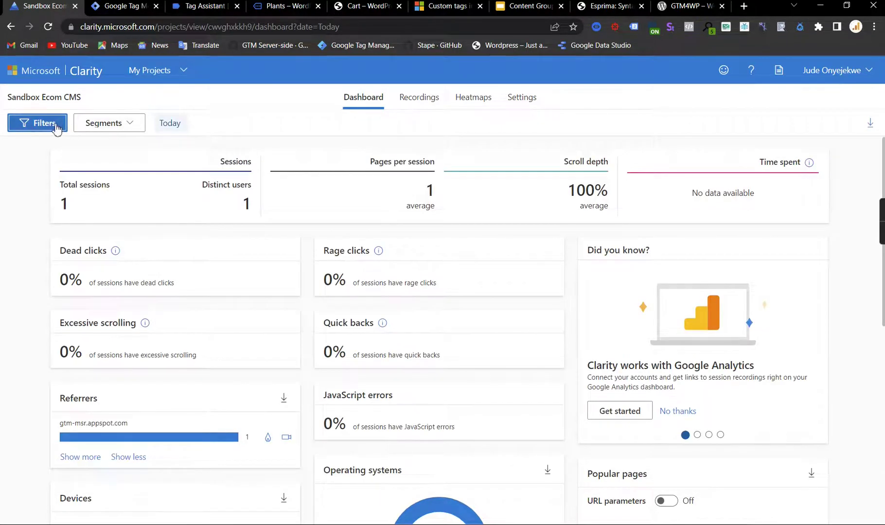
Check which values the pageType custom tag offers in the dashboard filters for today, and leave without applying
left_click(57, 128)
left_click(55, 350)
left_click(63, 383)
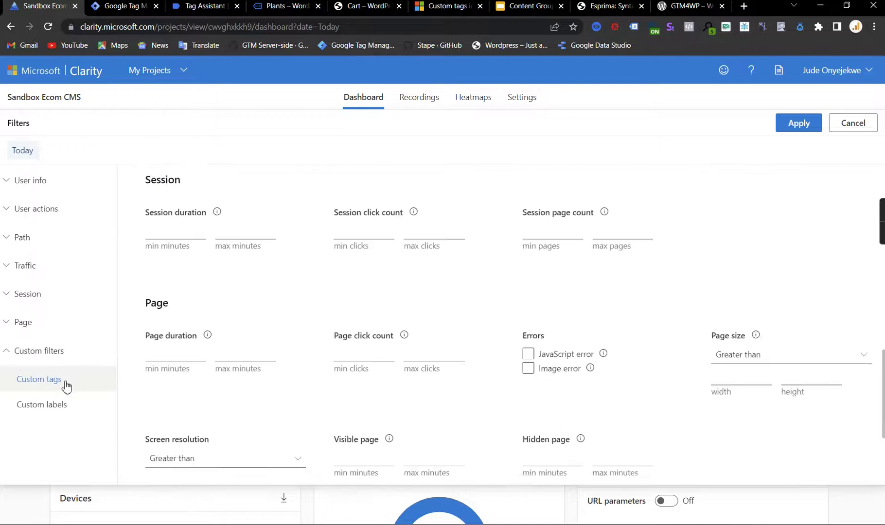
left_click(280, 451)
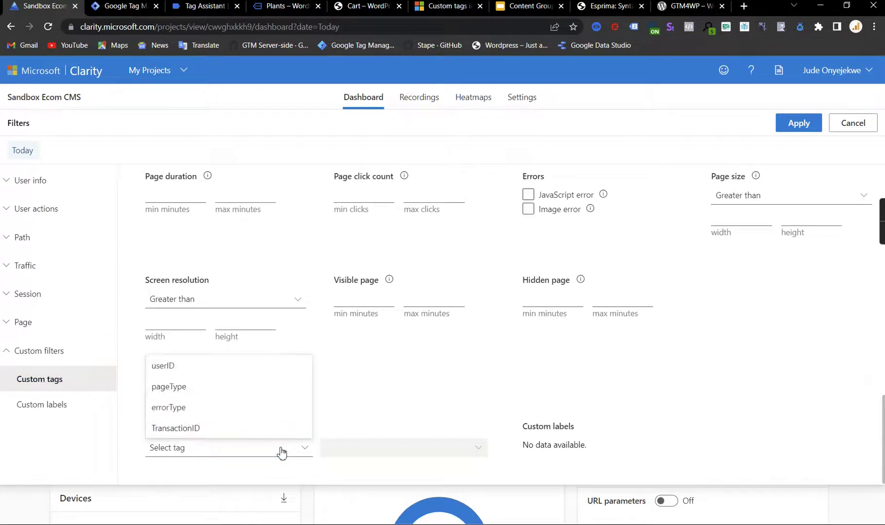
left_click(237, 390)
left_click(434, 446)
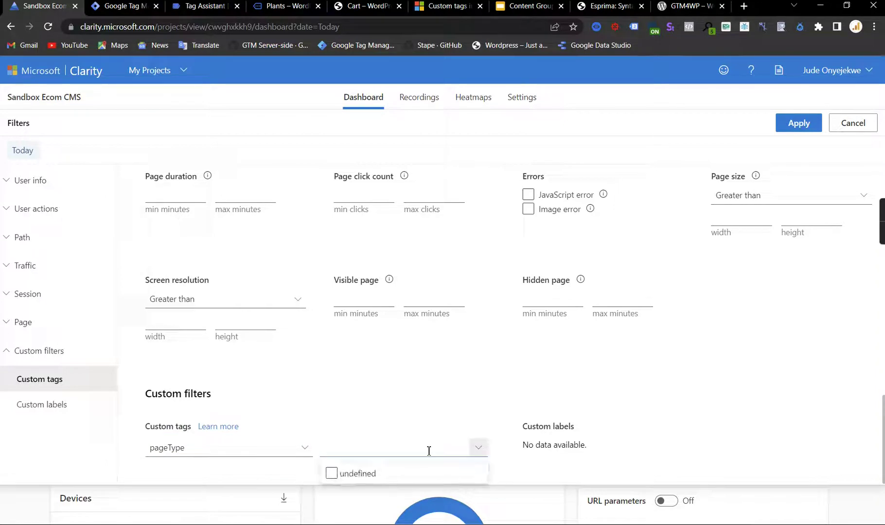
left_click(854, 123)
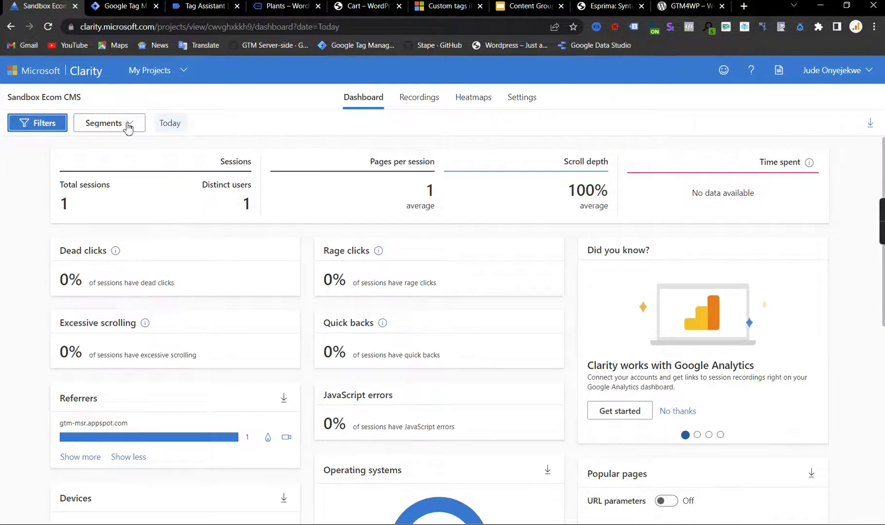
Set the dashboard's time frame filter to Last 30 days and apply it
left_click(178, 128)
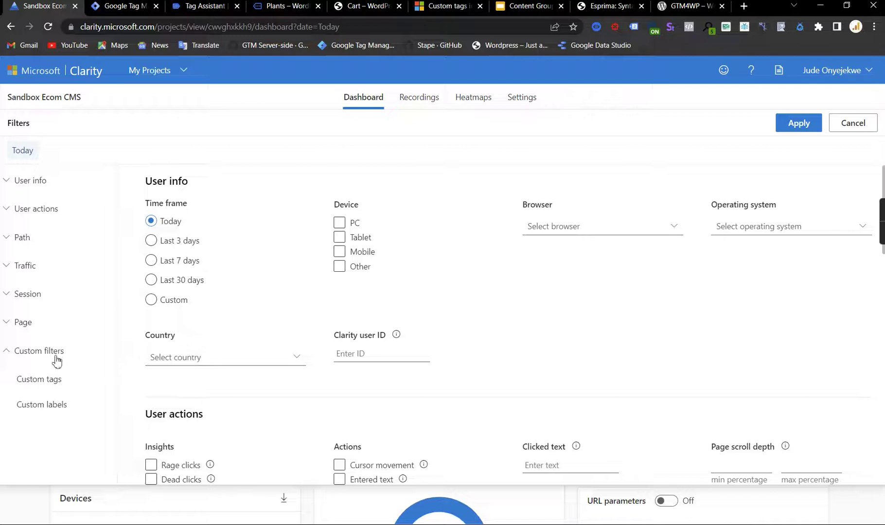
left_click(151, 280)
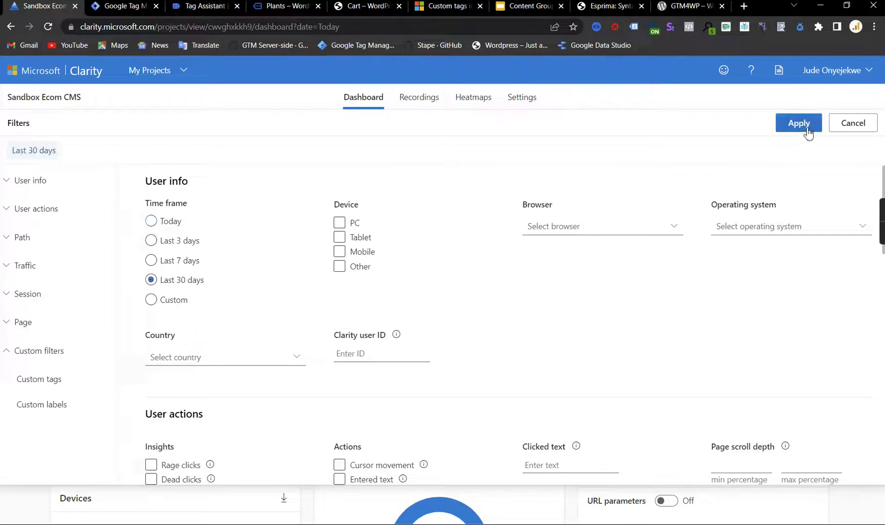
left_click(808, 129)
Filter the dashboard by the custom tag pageType with the value product and apply the filter
left_click(29, 127)
left_click(50, 419)
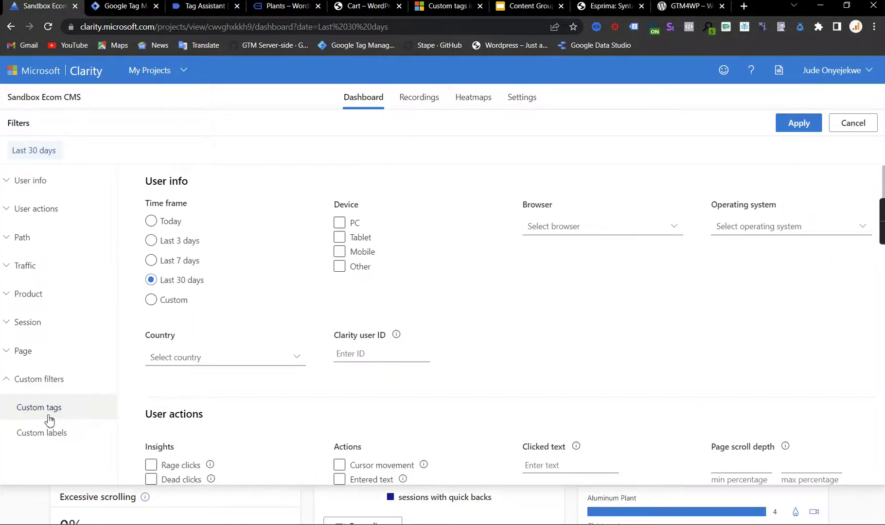
left_click(281, 455)
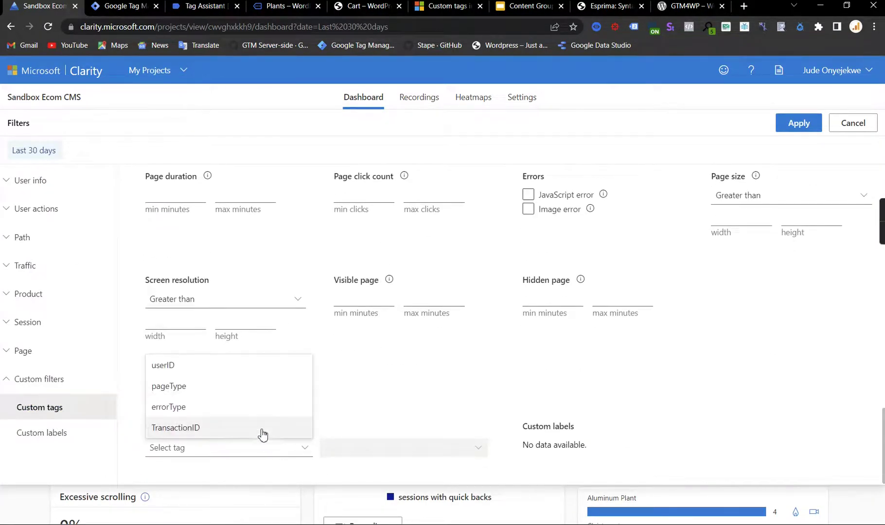
left_click(223, 389)
left_click(357, 456)
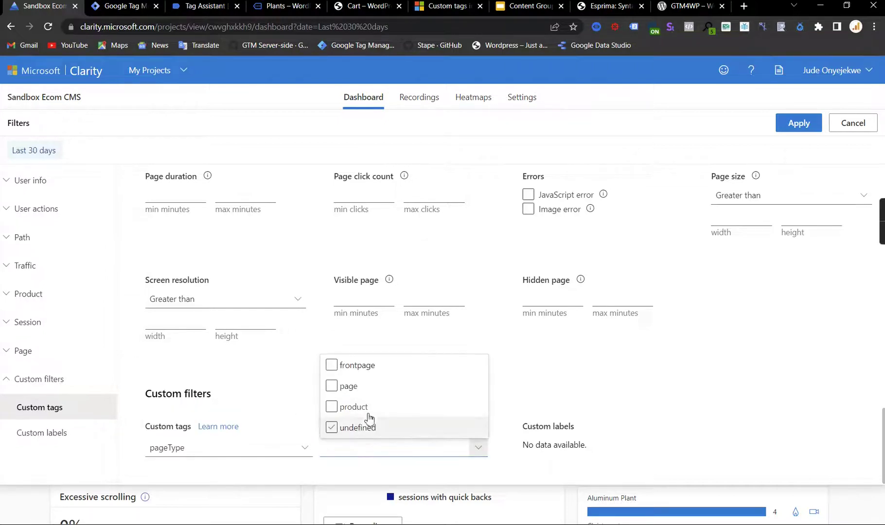
left_click(345, 388)
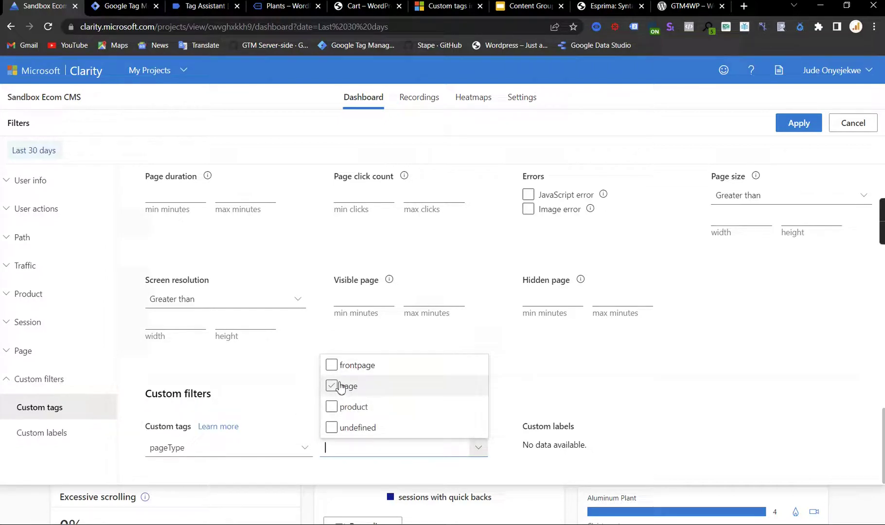
left_click(332, 407)
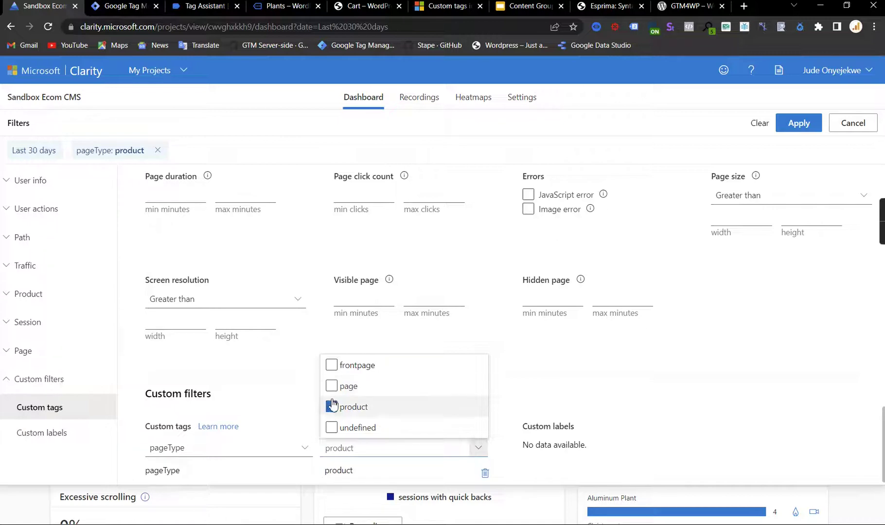
left_click(798, 122)
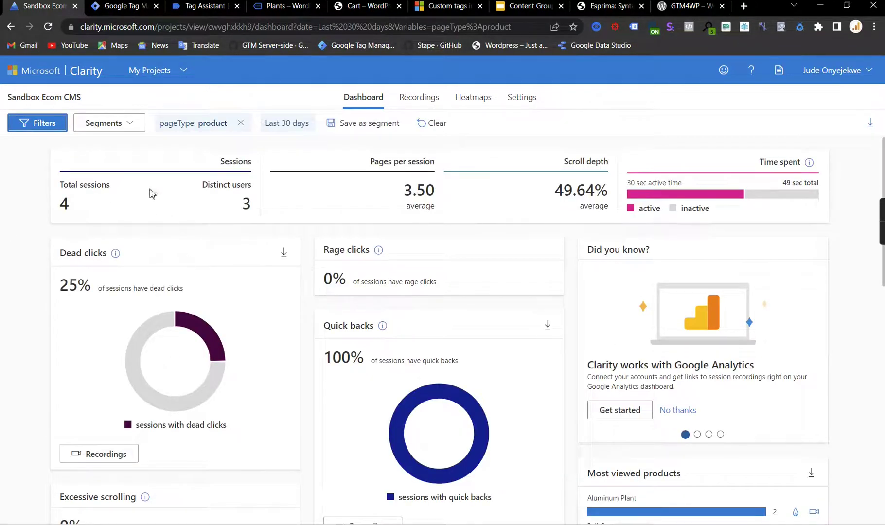
Examine the dashboard's total sessions, distinct users, pages per session and scroll depth for the product page type
left_click_drag(68, 204, 54, 210)
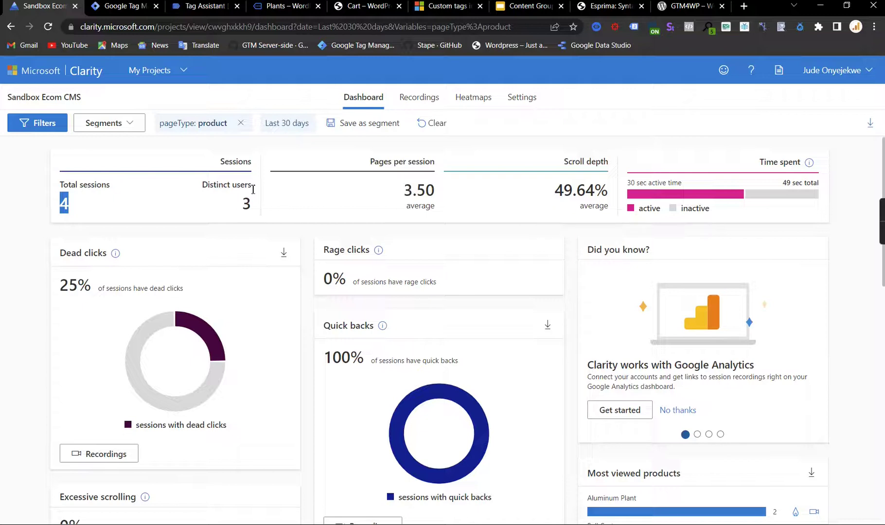
left_click(136, 207)
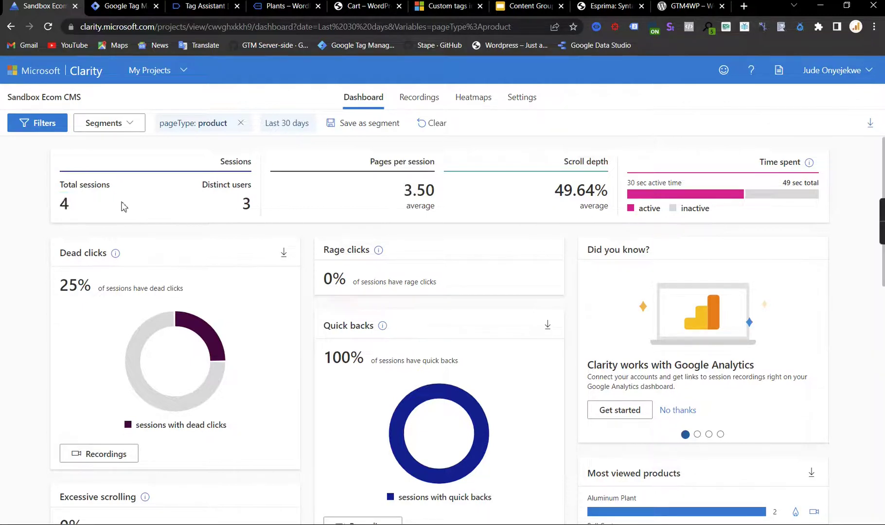
double_click(65, 205)
left_click_drag(240, 209, 254, 210)
left_click_drag(439, 197, 401, 195)
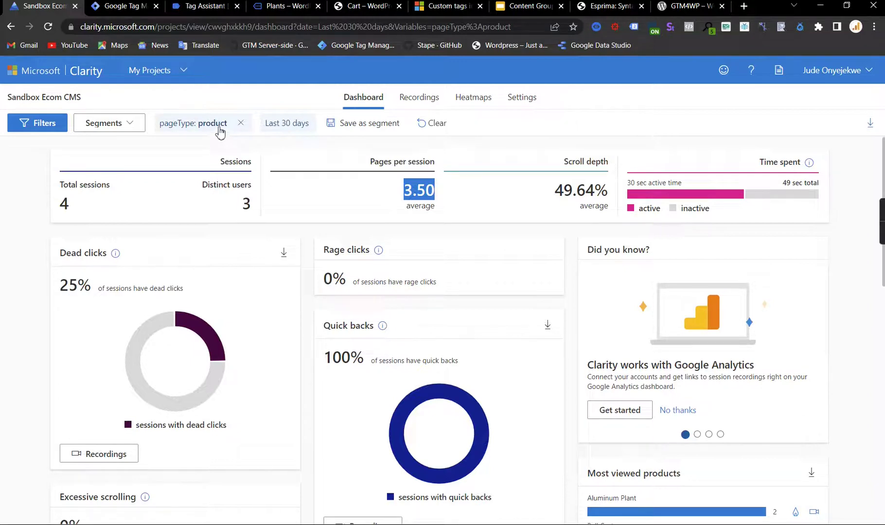
left_click_drag(560, 191, 610, 194)
left_click(593, 193)
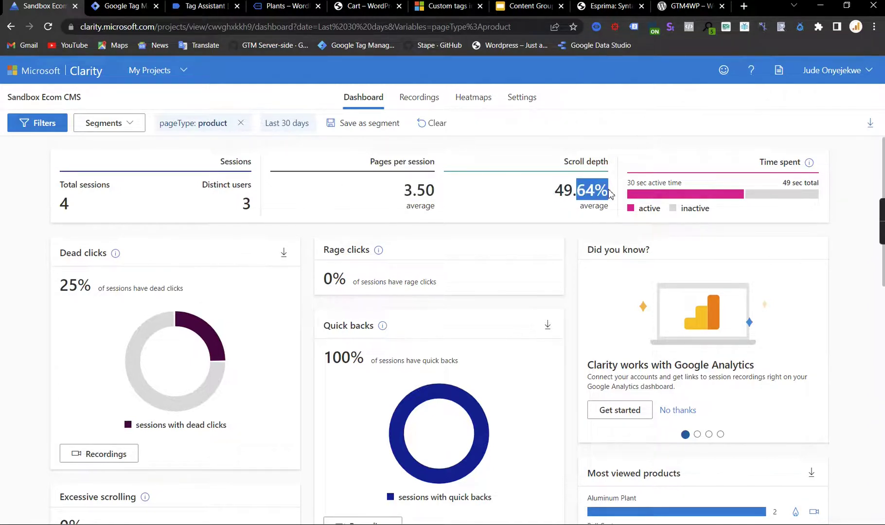
left_click(539, 231)
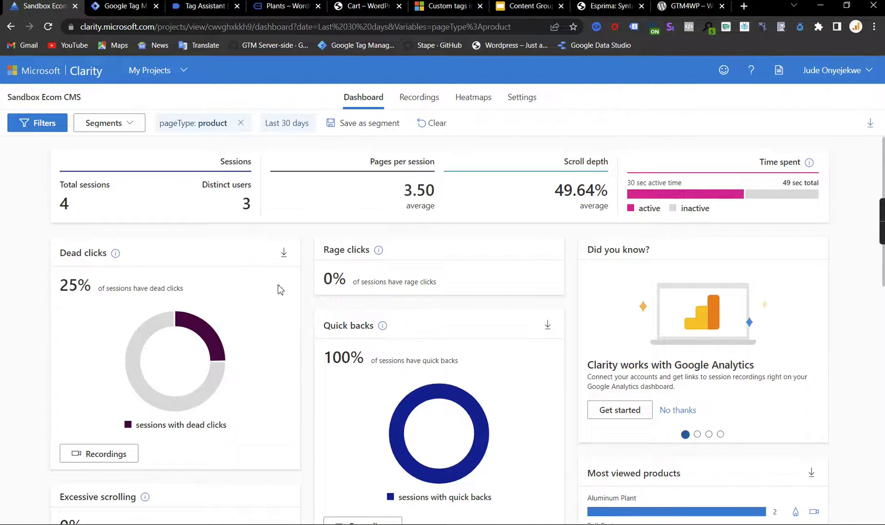
Review the product-filtered dashboard's click behaviour, popular pages, most viewed products, referrers, devices, browsers and operating systems
scroll(202, 290, "down", 2)
scroll(146, 280, "down", 2)
scroll(143, 277, "up", 3)
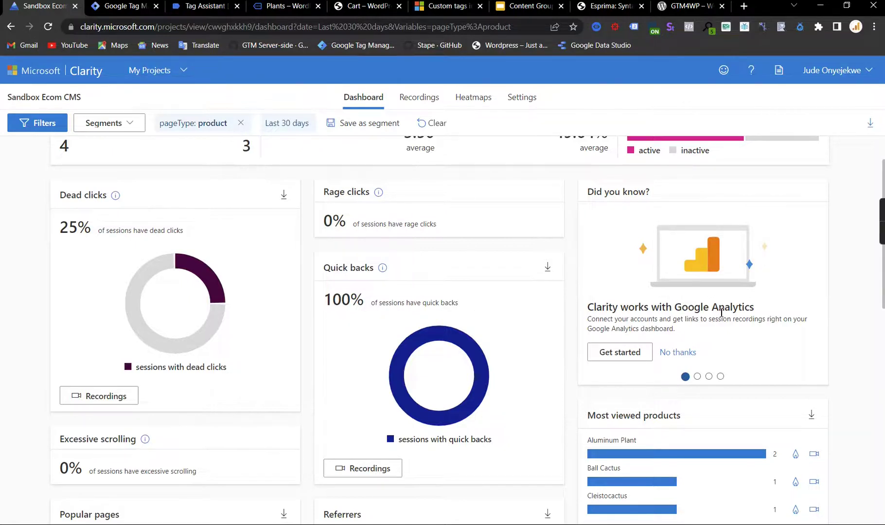
scroll(721, 313, "down", 5)
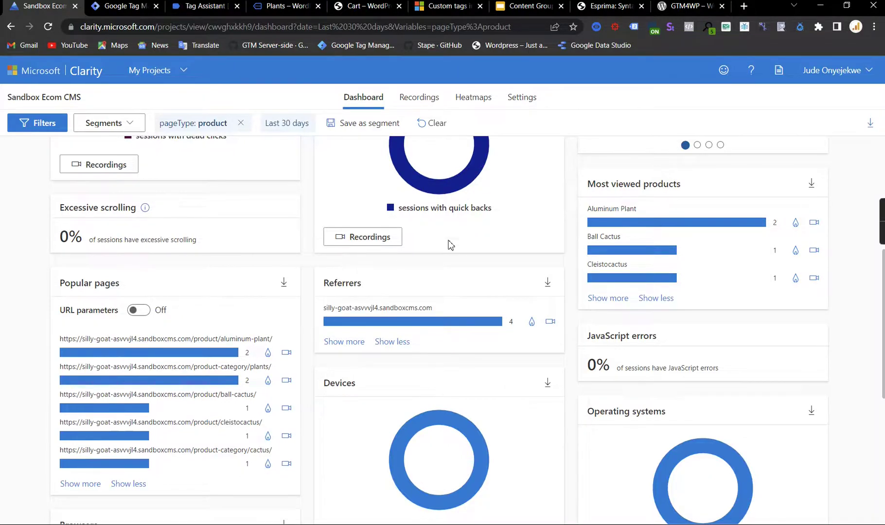
scroll(575, 293, "up", 6)
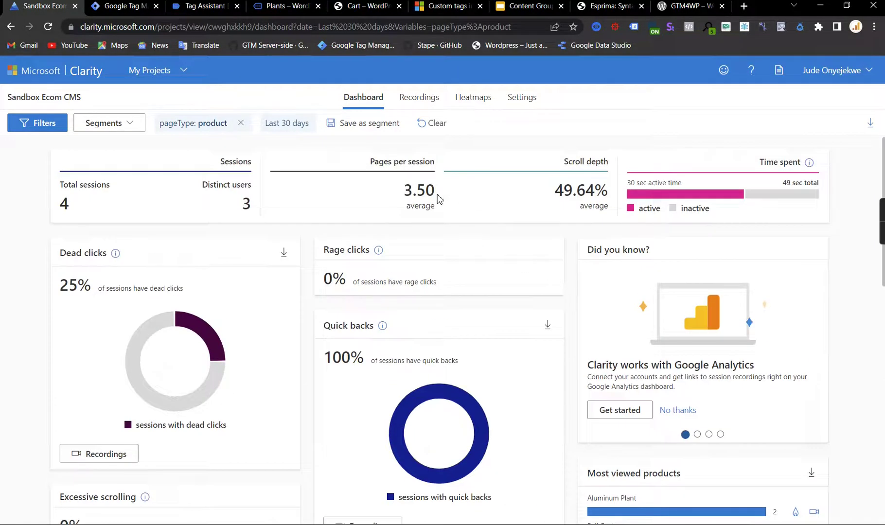
scroll(588, 350, "down", 6)
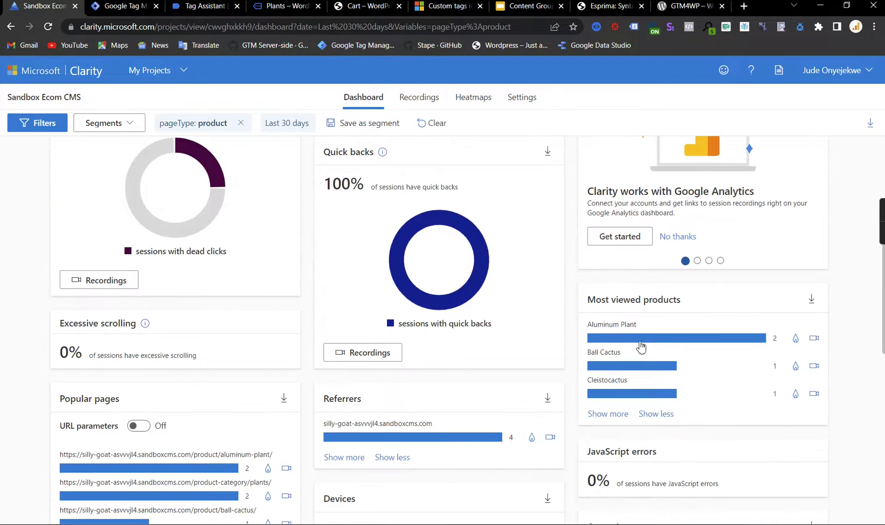
scroll(671, 351, "down", 2)
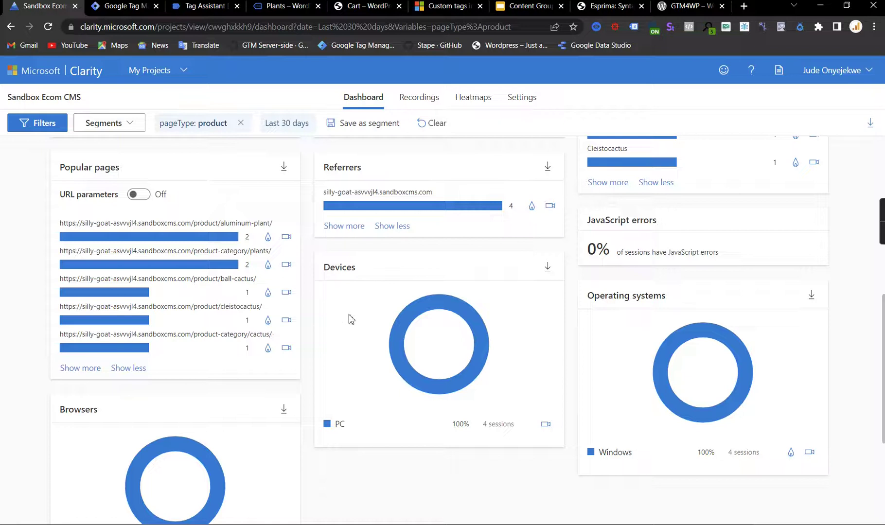
scroll(161, 350, "down", 1)
scroll(579, 331, "down", 1)
scroll(636, 296, "up", 4)
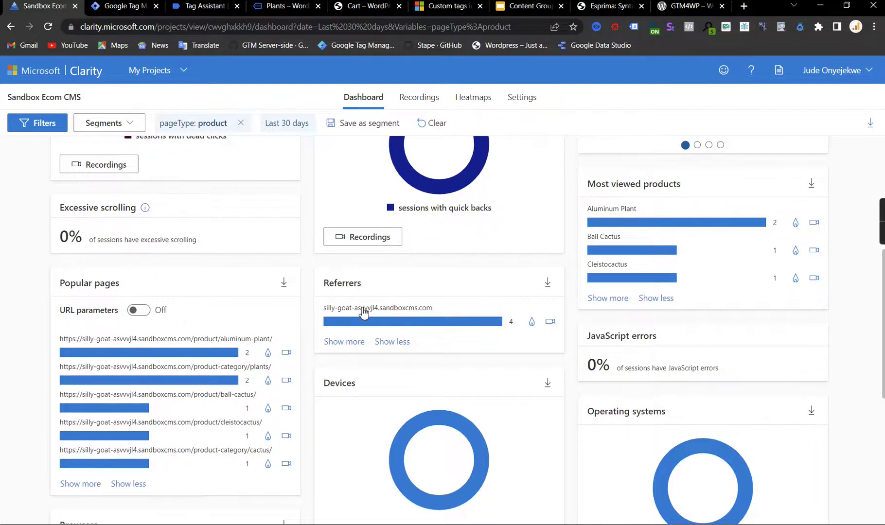
scroll(504, 325, "down", 3)
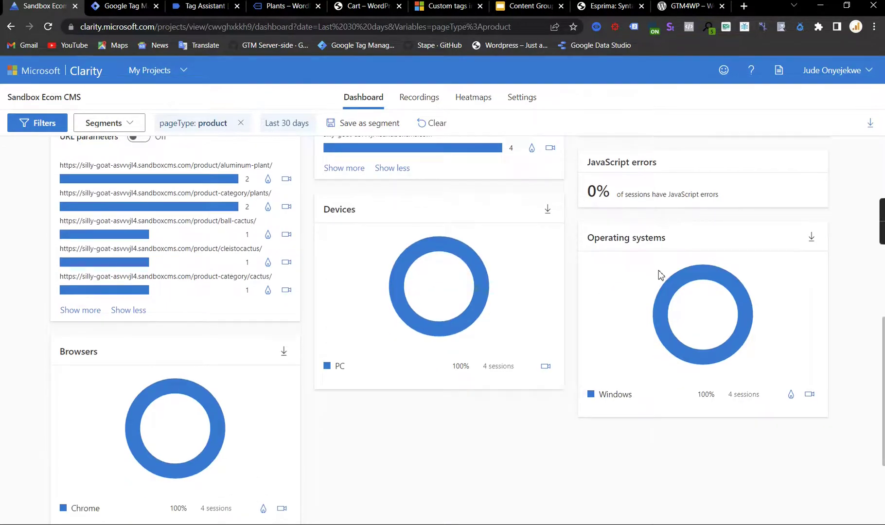
scroll(346, 345, "up", 7)
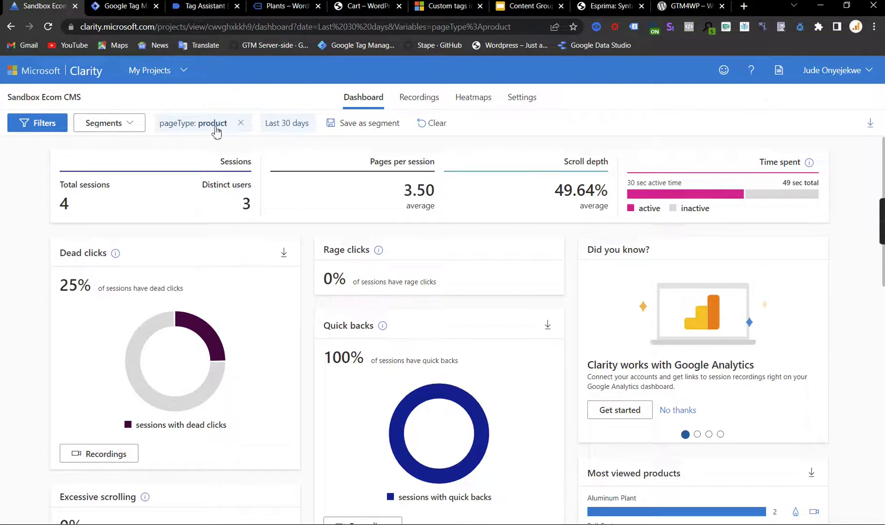
Check the recordings and heatmaps under the same pageType filter, and return to the dashboard
left_click(429, 99)
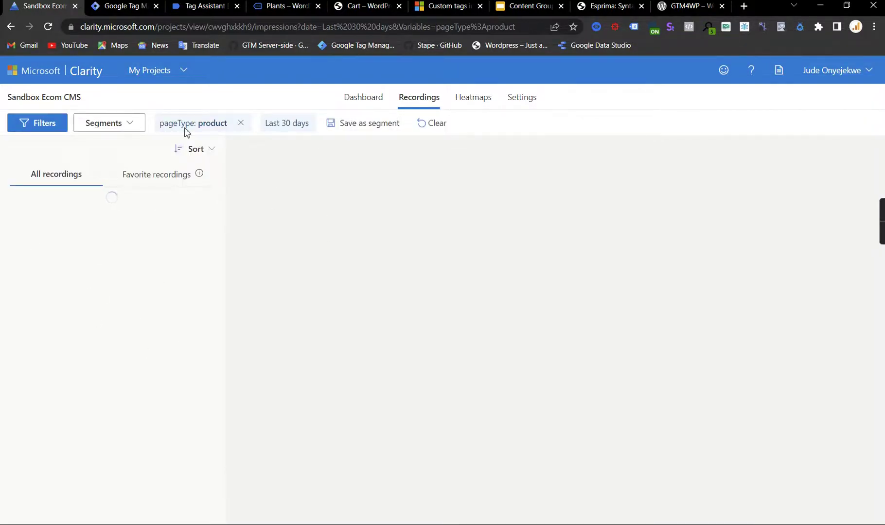
left_click(154, 264)
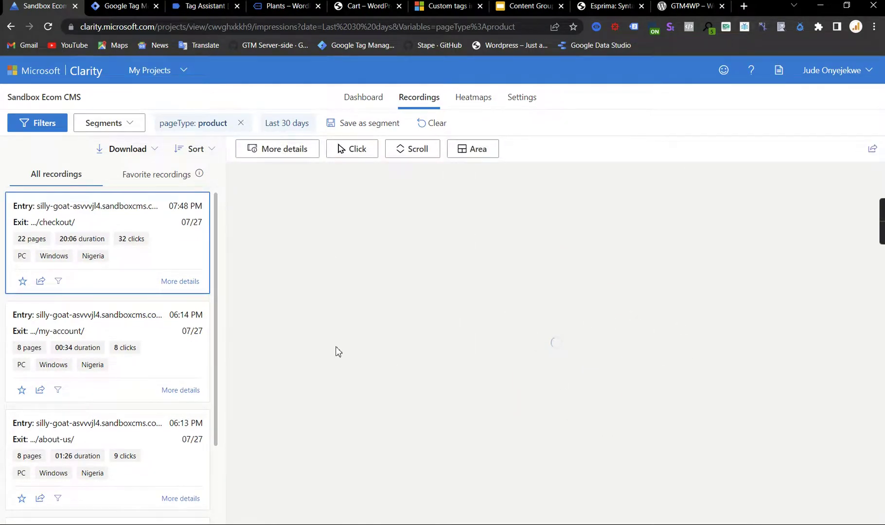
left_click(472, 99)
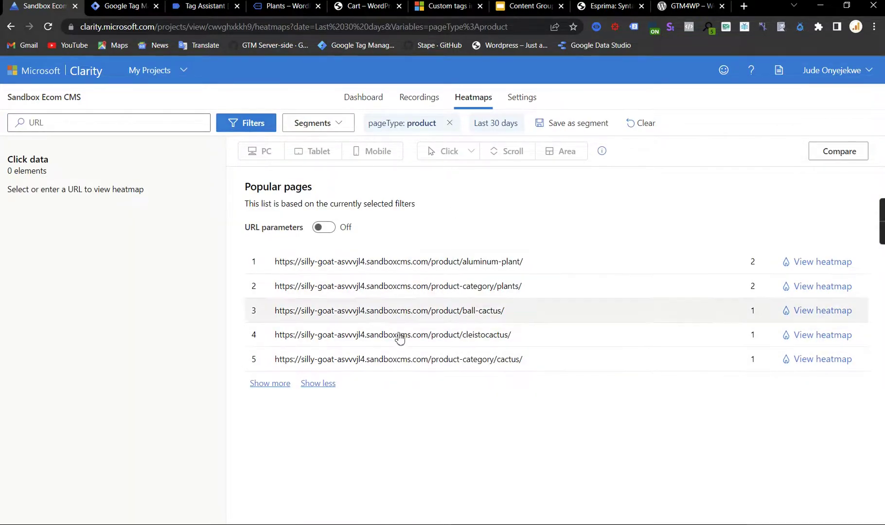
left_click(359, 99)
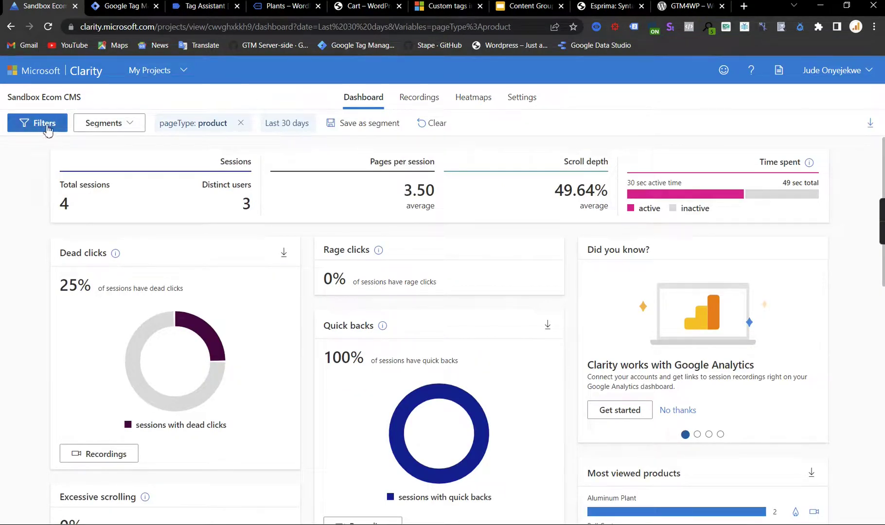
Look at the new segment form for the current Last 30 days and pageType filters, and close it without saving
left_click(115, 127)
left_click(131, 125)
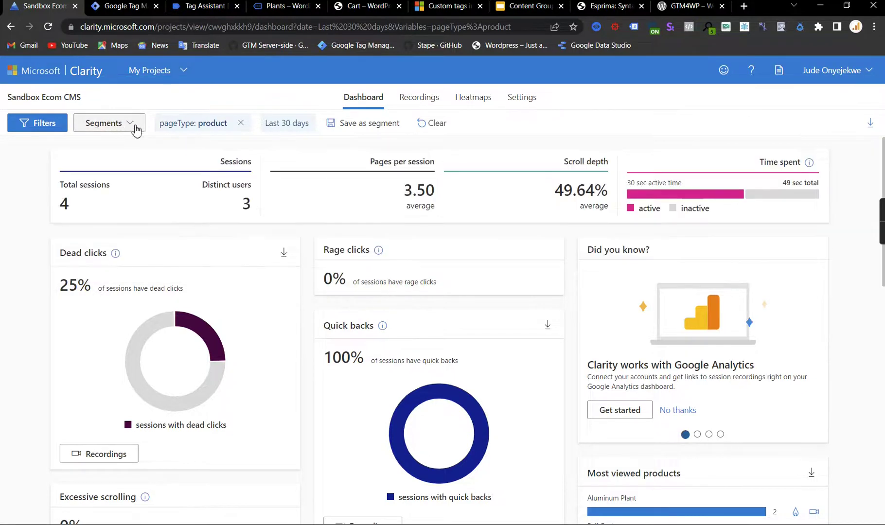
left_click(371, 126)
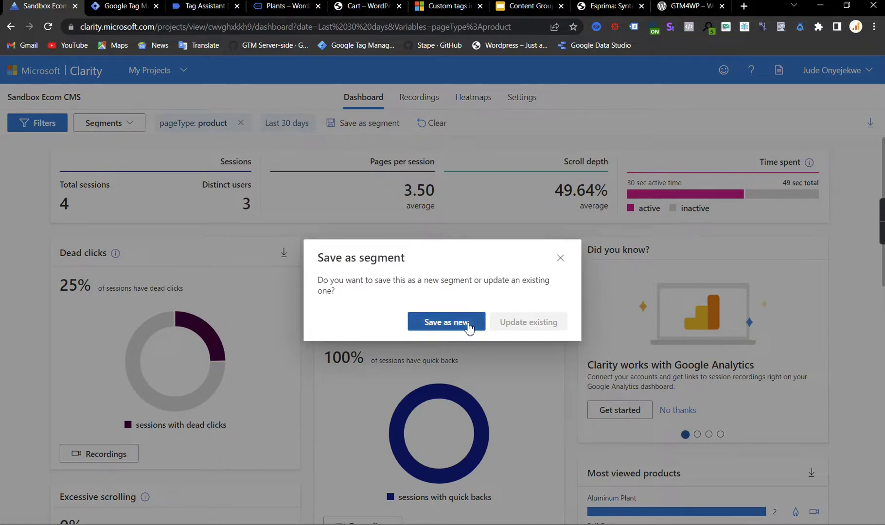
left_click(466, 325)
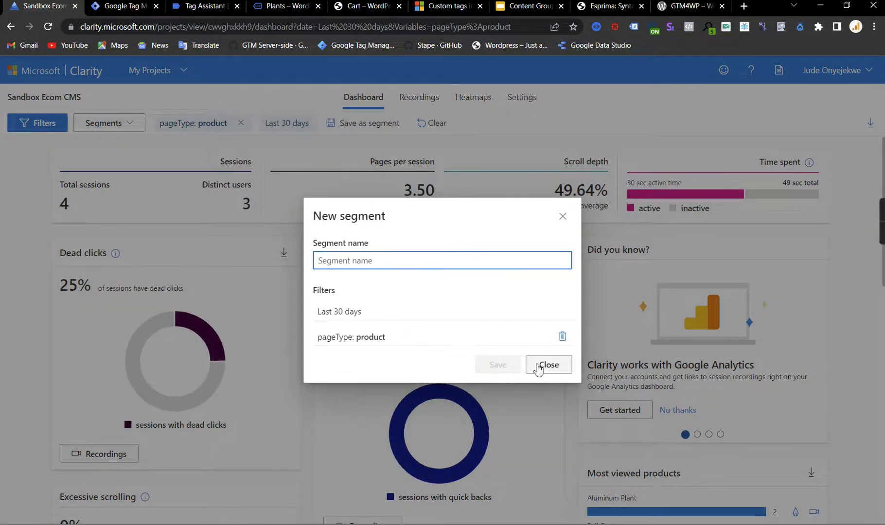
left_click(564, 217)
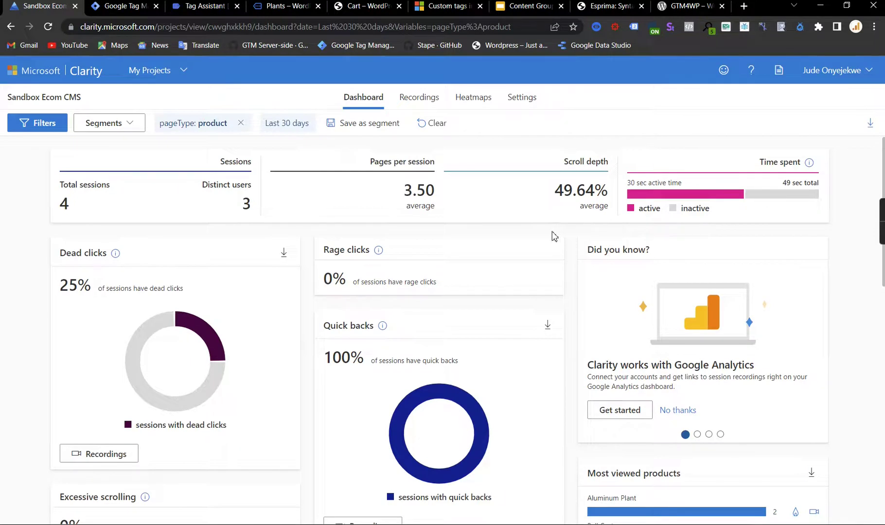
Switch to the Content Grouping In Microsoft Clarity slides, present from Using The Data through GTM Custom Template, and exit the slideshow
left_click(529, 6)
scroll(66, 398, "down", 1)
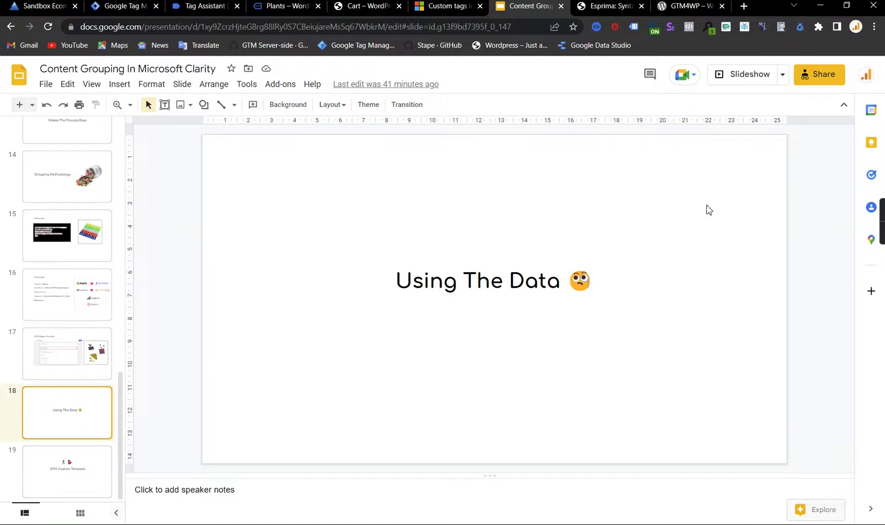
left_click(747, 74)
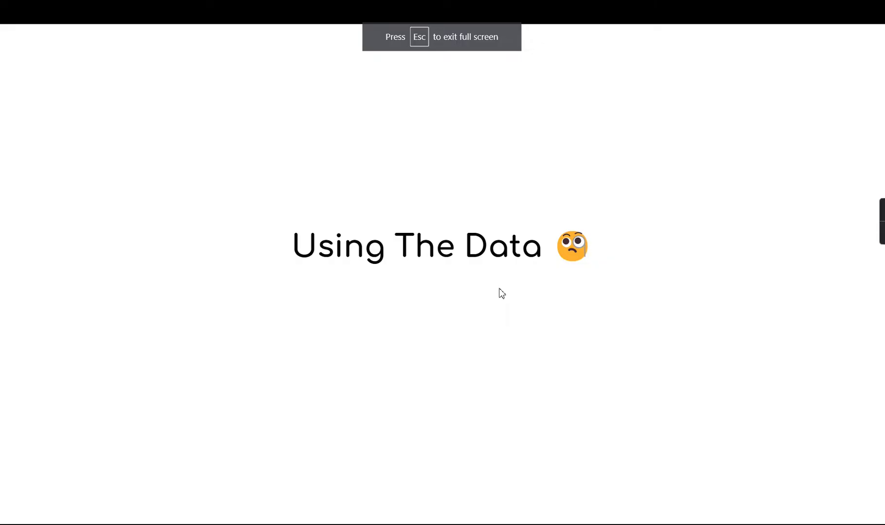
key("Right")
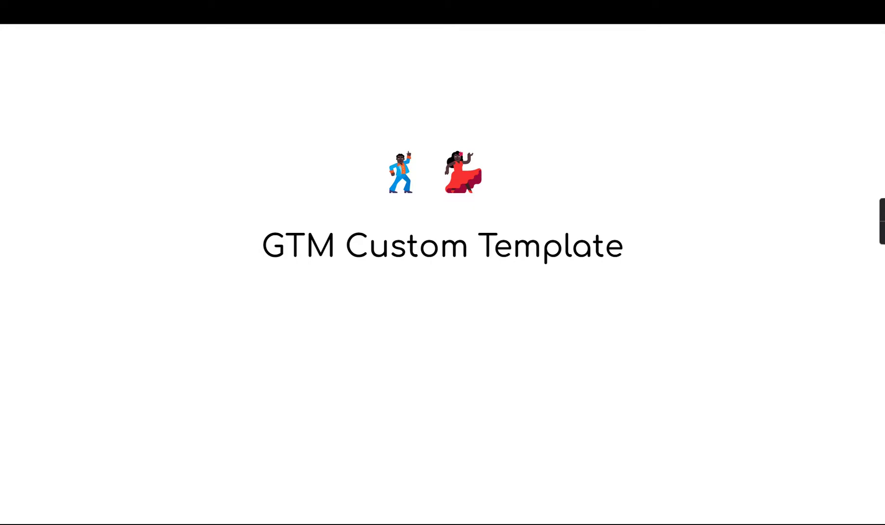
mouse_move(547, 27)
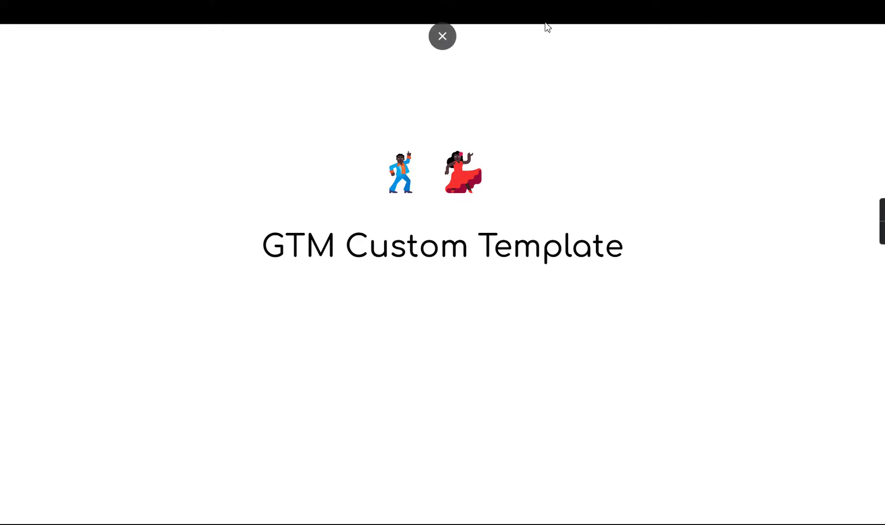
left_click(442, 37)
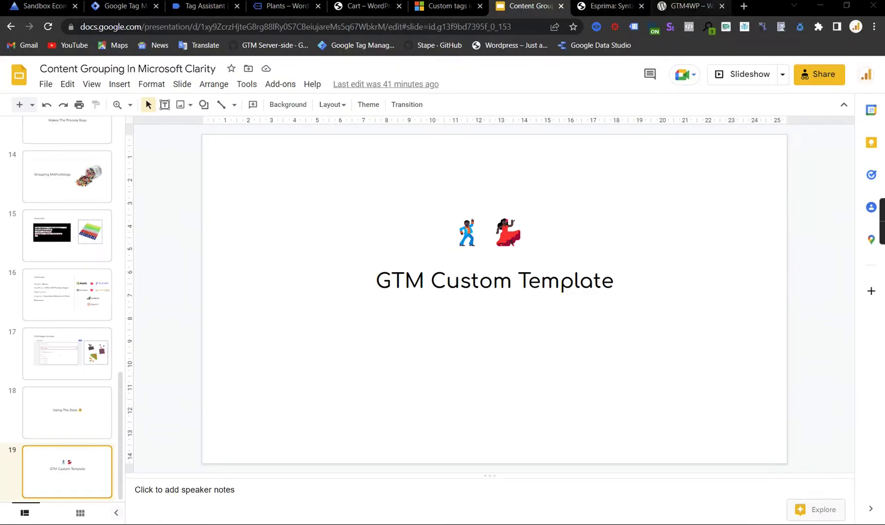
left_click(744, 6)
type("https://tagmanager.google.com/gallery/#/owners/luratic/templates/Clarity")
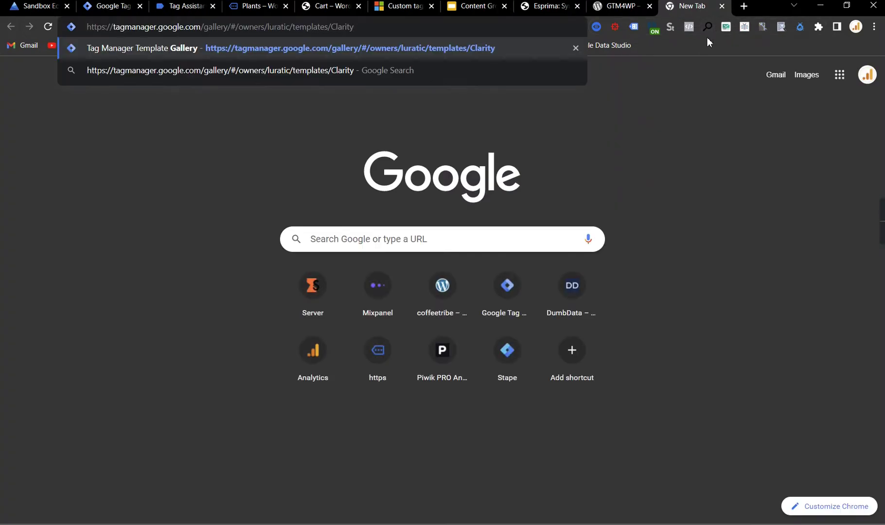
key("Return")
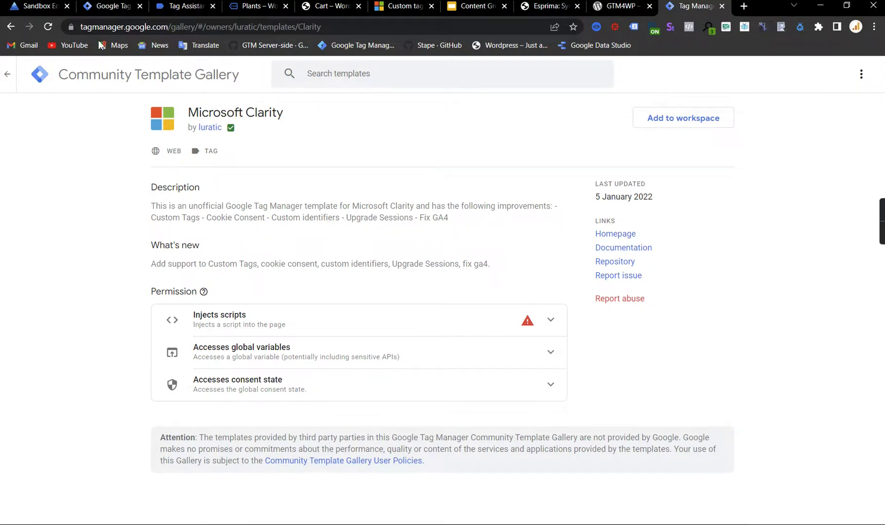
Switch to the Sandbox CMS Ecom container in Google Tag Manager, go to its templates, and close the blank tag template without saving
left_click(95, 7)
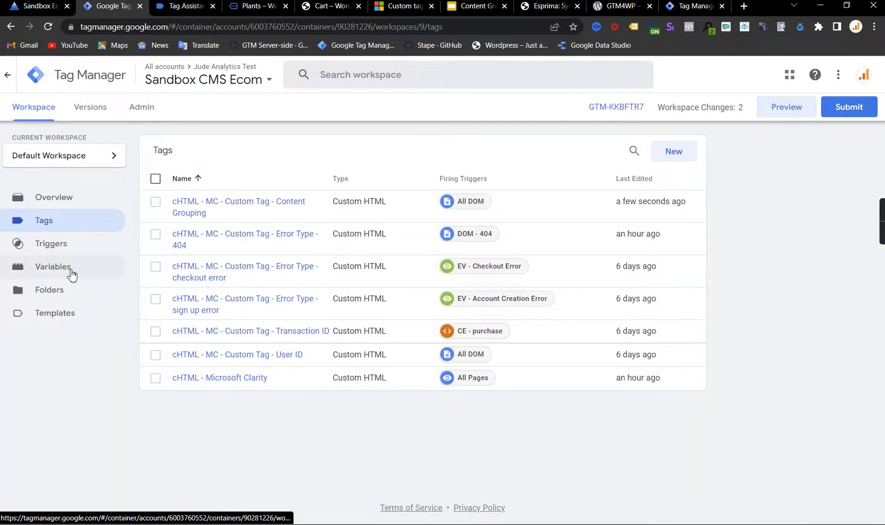
left_click(61, 316)
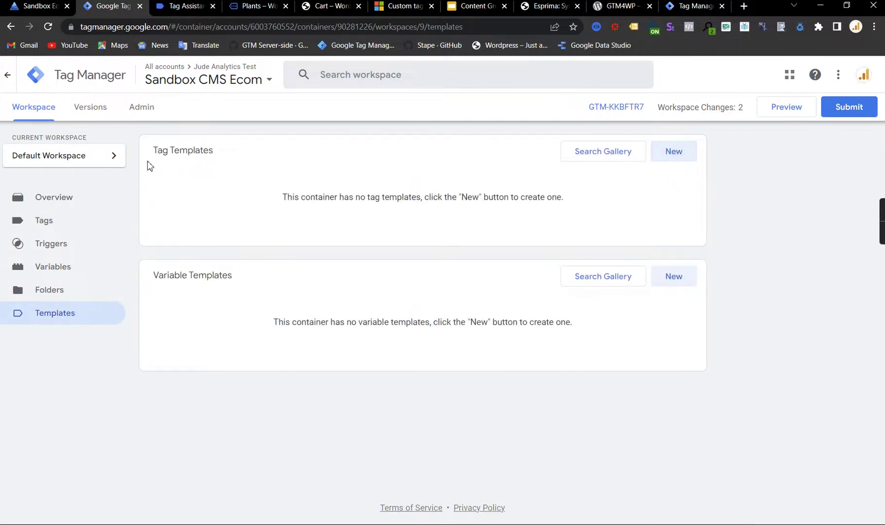
left_click(673, 152)
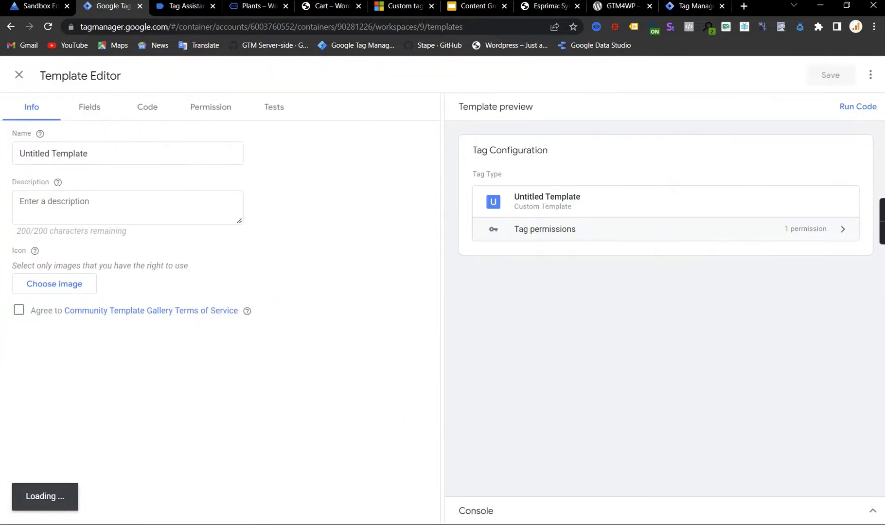
left_click(32, 81)
Search the community gallery for a Microsoft Clarity tag template and open the one by luratic
left_click(602, 157)
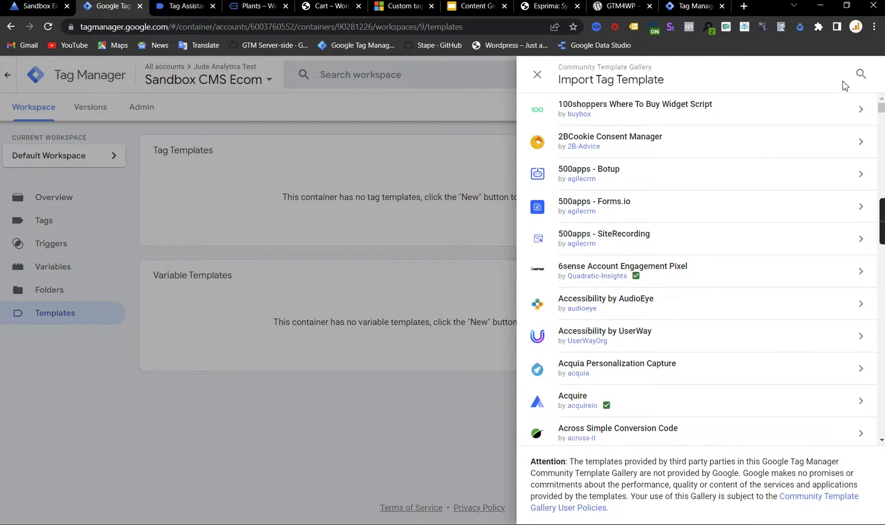
left_click(859, 75)
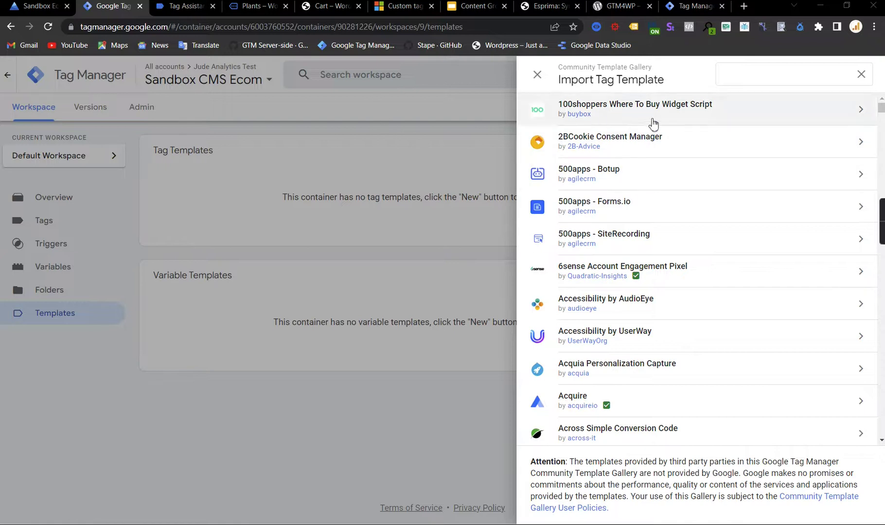
left_click(733, 79)
type("Microsoft Clarity")
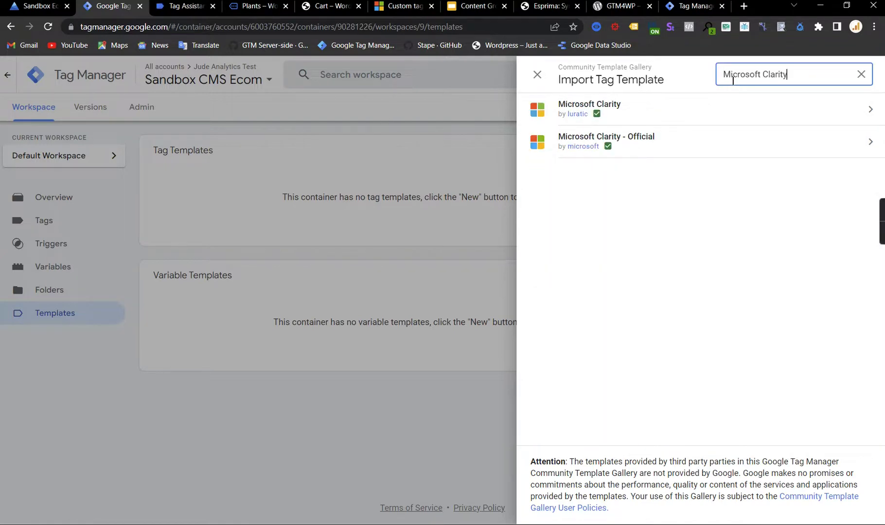
left_click(635, 120)
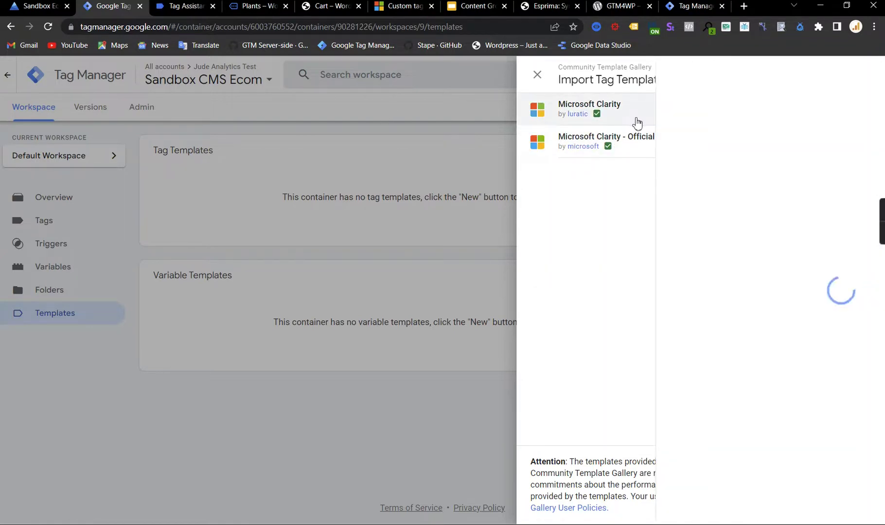
Add luratic's Microsoft Clarity template to the workspace and accept its required permissions
left_click(807, 81)
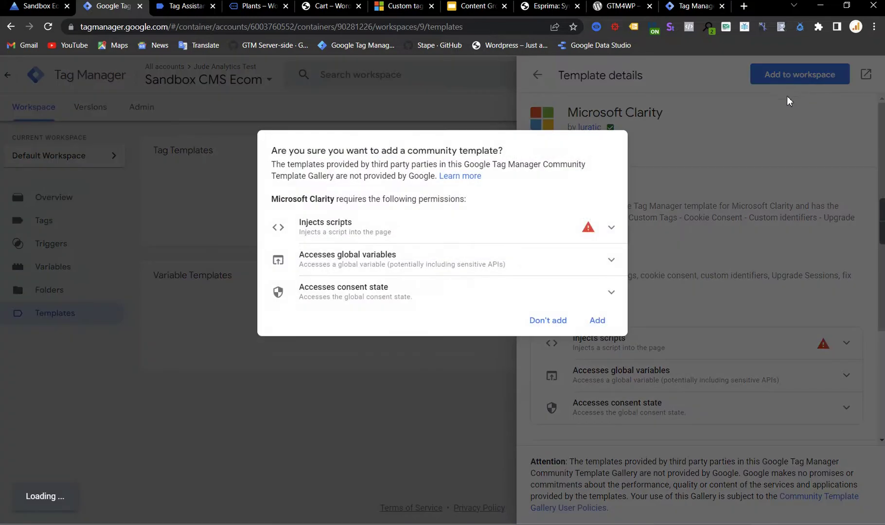
left_click(596, 319)
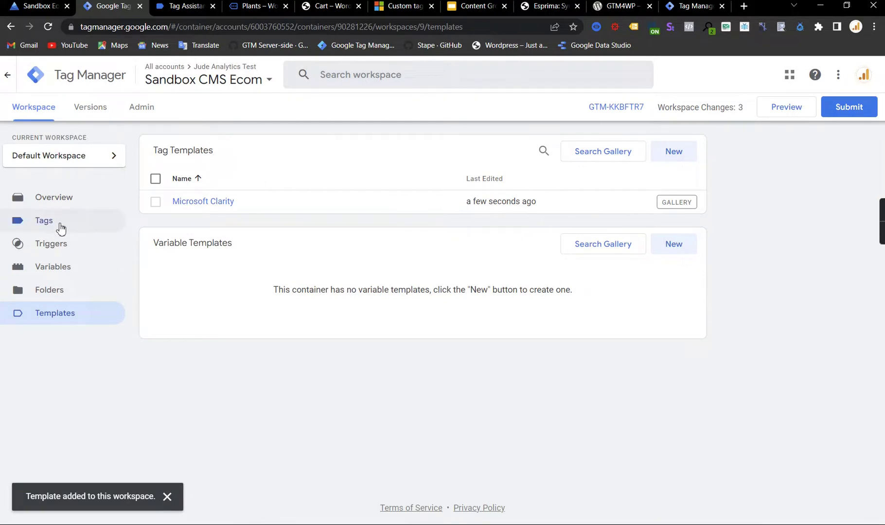
Start a new tag from luratic's Microsoft Clarity template and expand its advanced options
left_click(61, 227)
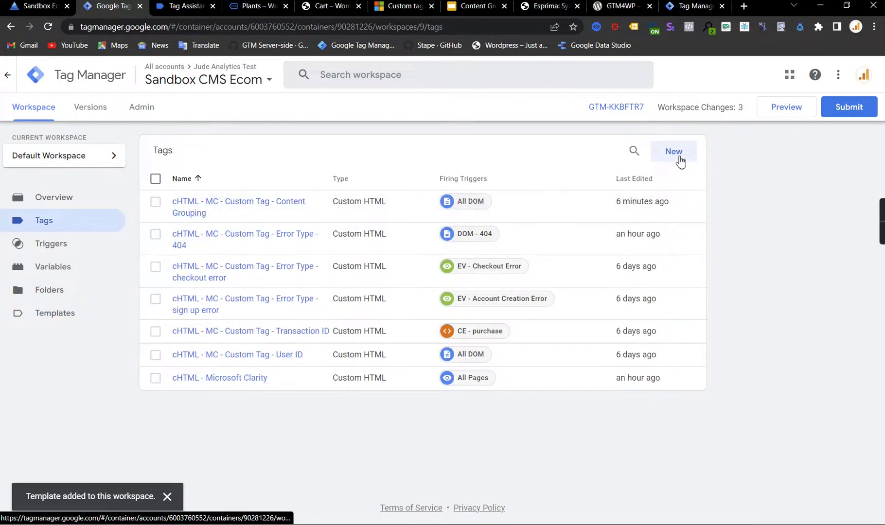
left_click(681, 155)
left_click(665, 161)
scroll(658, 188, "down", 5)
left_click(596, 409)
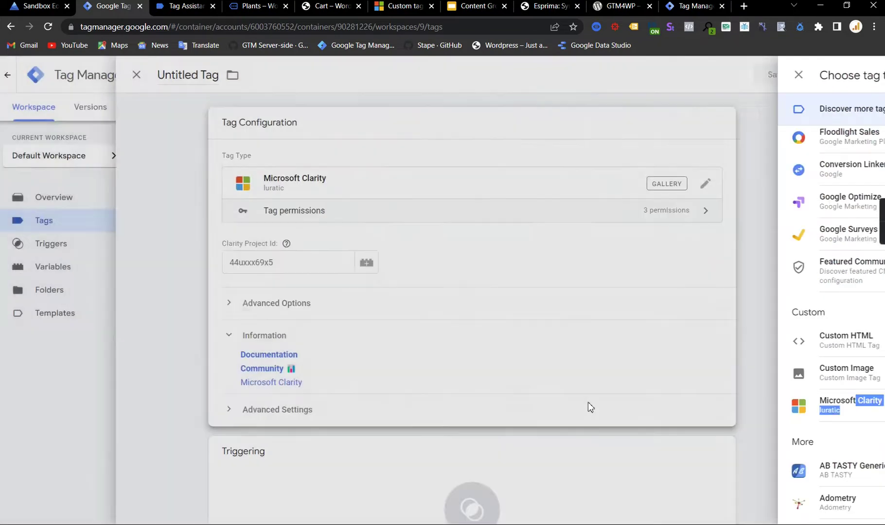
left_click(302, 258)
left_click(287, 304)
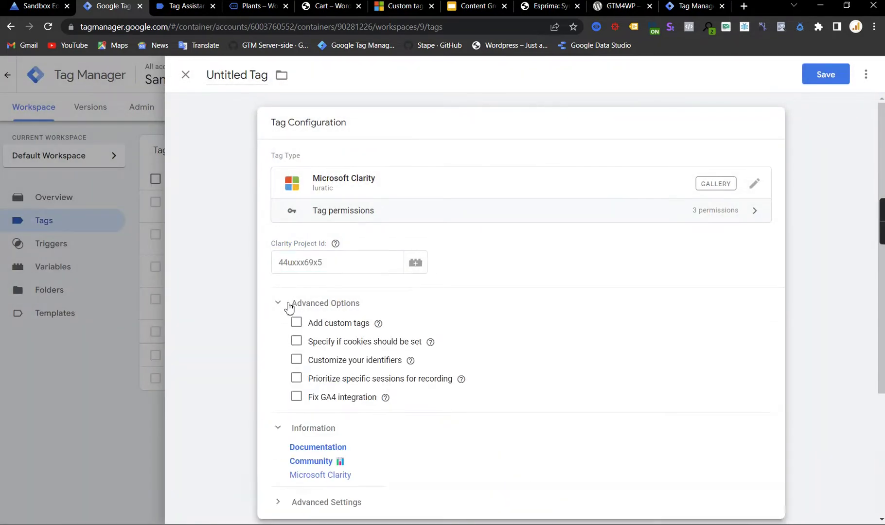
Enable custom tags, Fix GA4 integration and customized identifiers, and look through the user, session and page id fields
left_click(297, 321)
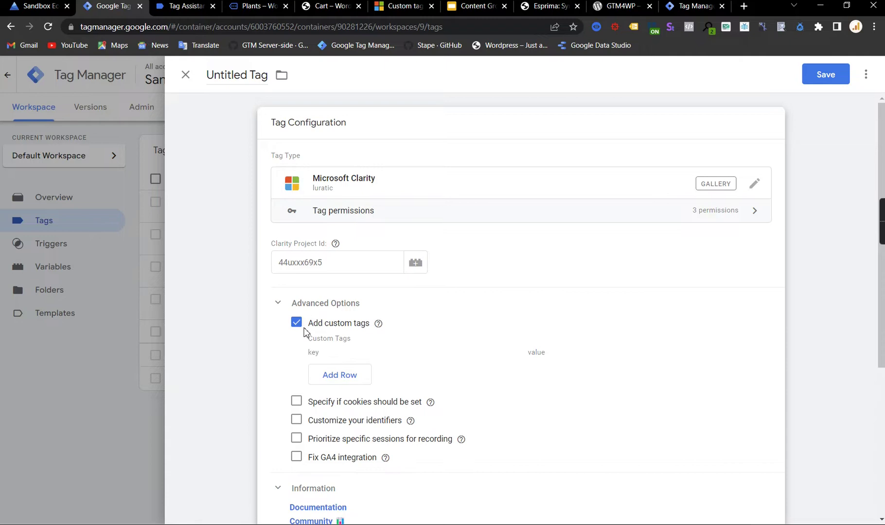
left_click(295, 458)
left_click(295, 423)
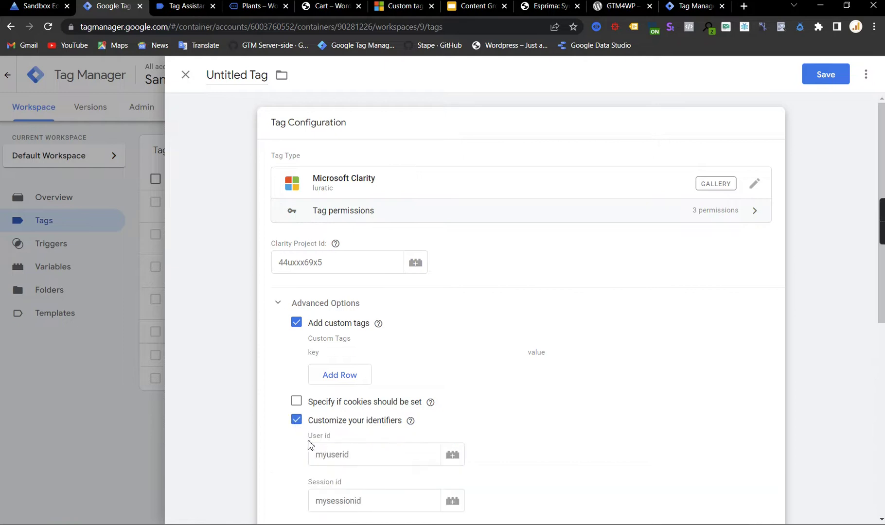
left_click(334, 452)
scroll(389, 375, "down", 3)
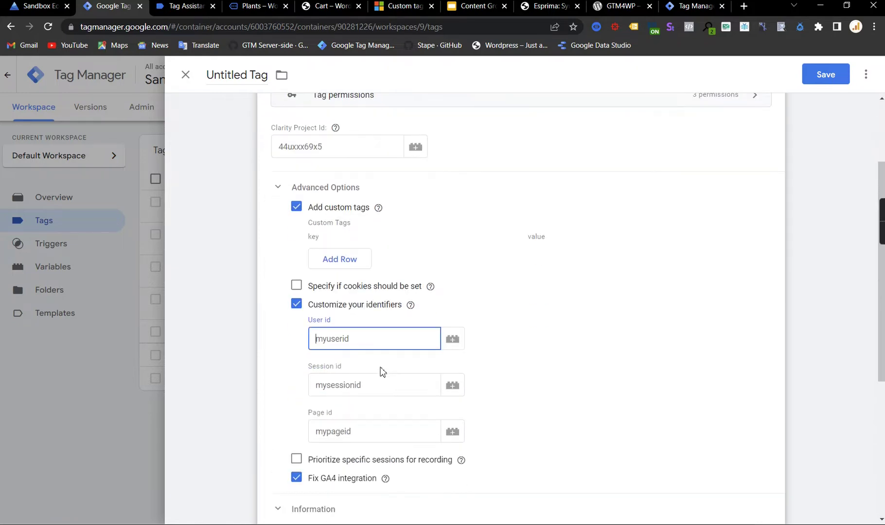
left_click(324, 437)
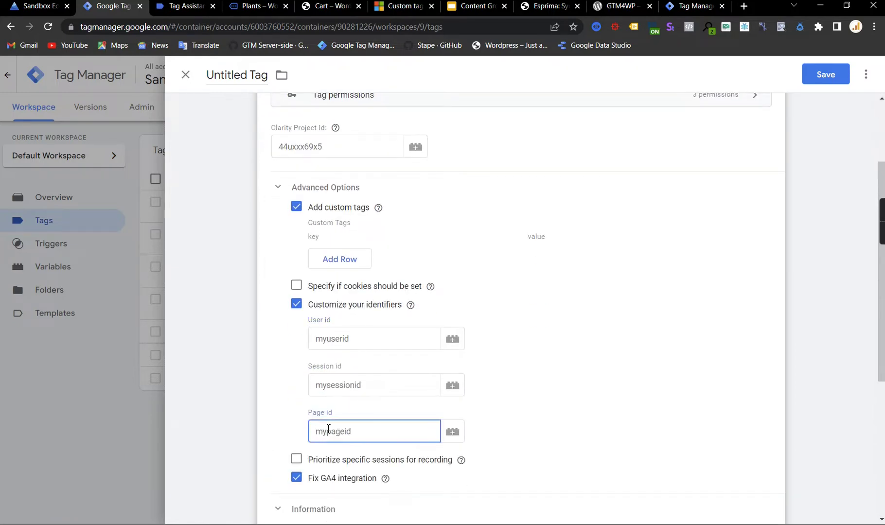
Try the session prioritization and cookie settings, and leave only the custom tags option enabled
left_click(295, 305)
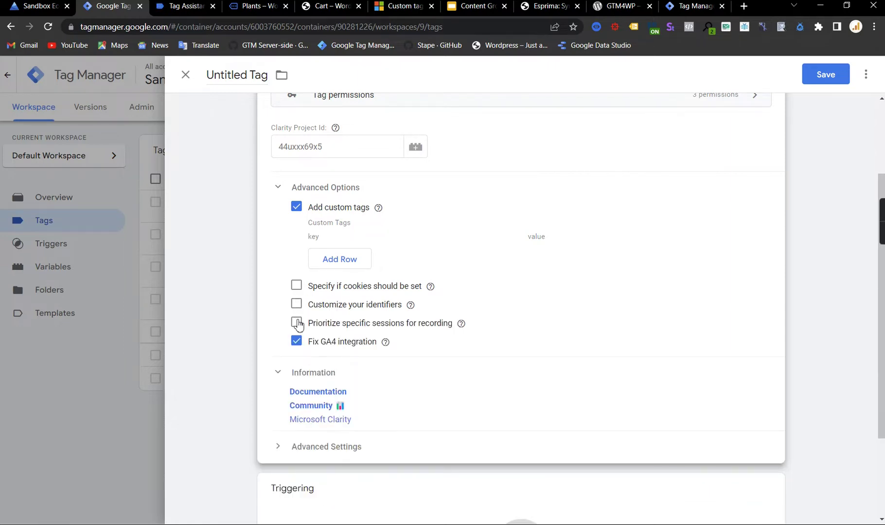
left_click(297, 323)
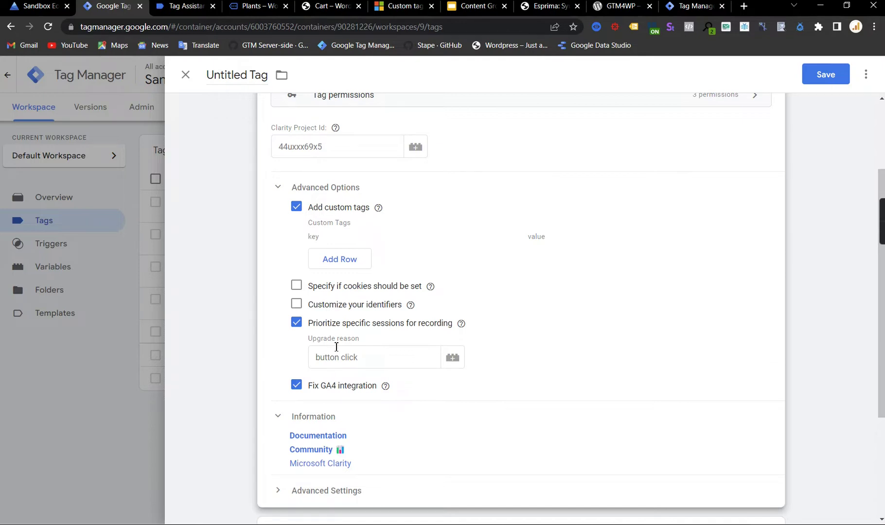
left_click(297, 324)
left_click(296, 286)
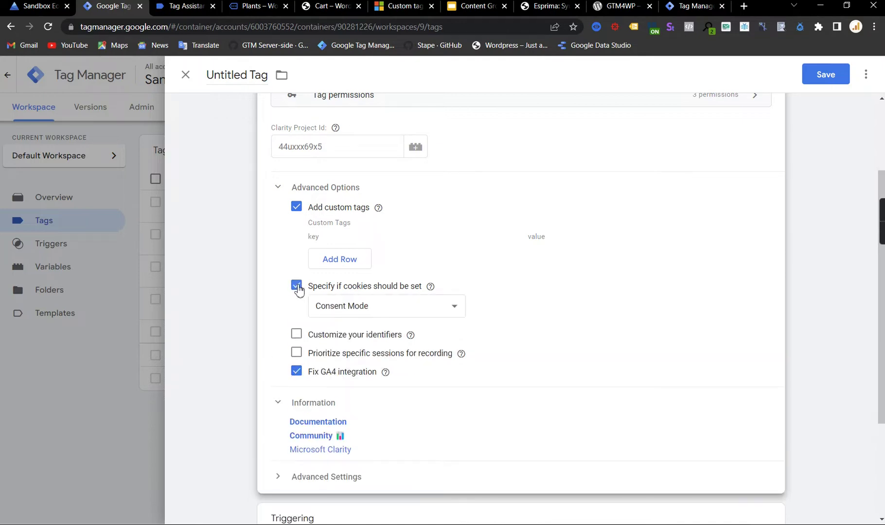
left_click(373, 315)
left_click(594, 303)
left_click(296, 286)
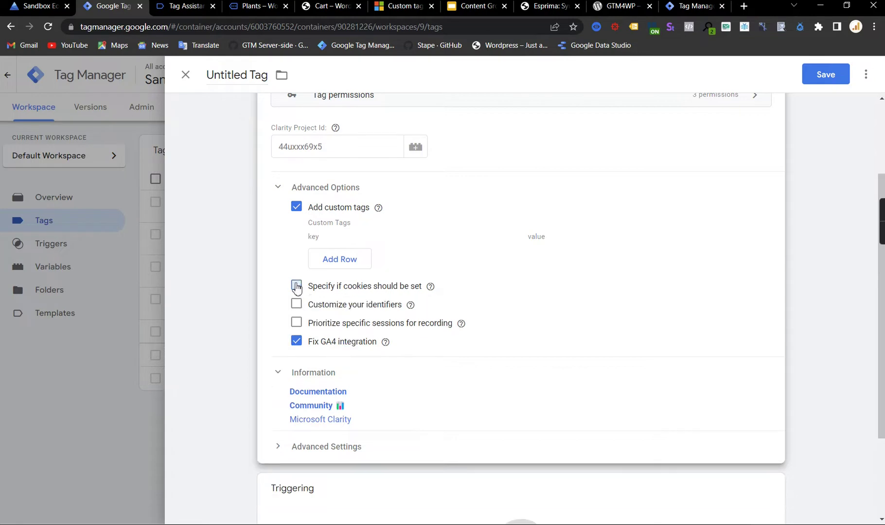
left_click(298, 342)
scroll(389, 311, "up", 3)
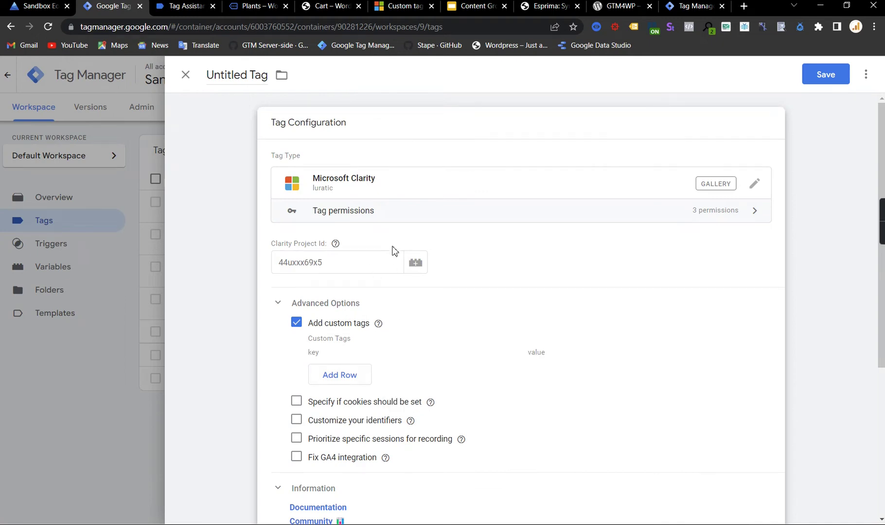
Add a custom tag row to the Clarity tag with the key pageType
left_click(328, 264)
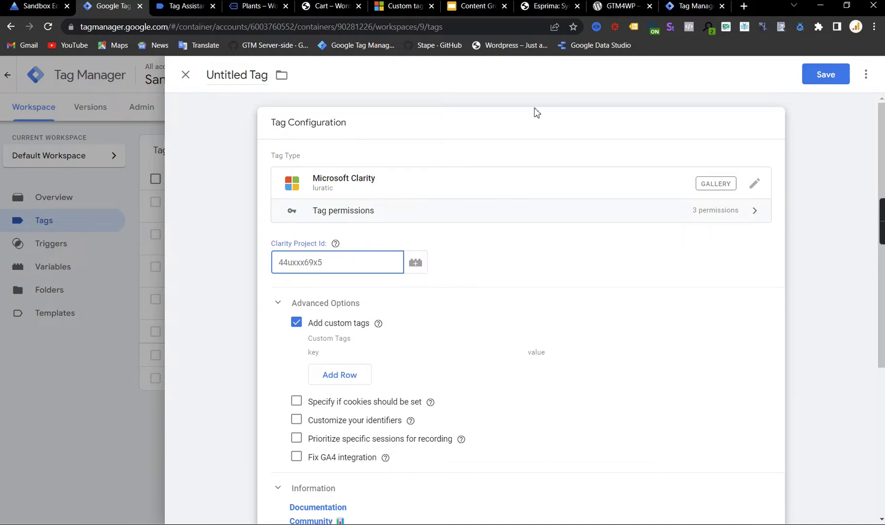
scroll(817, 142, "down", 5)
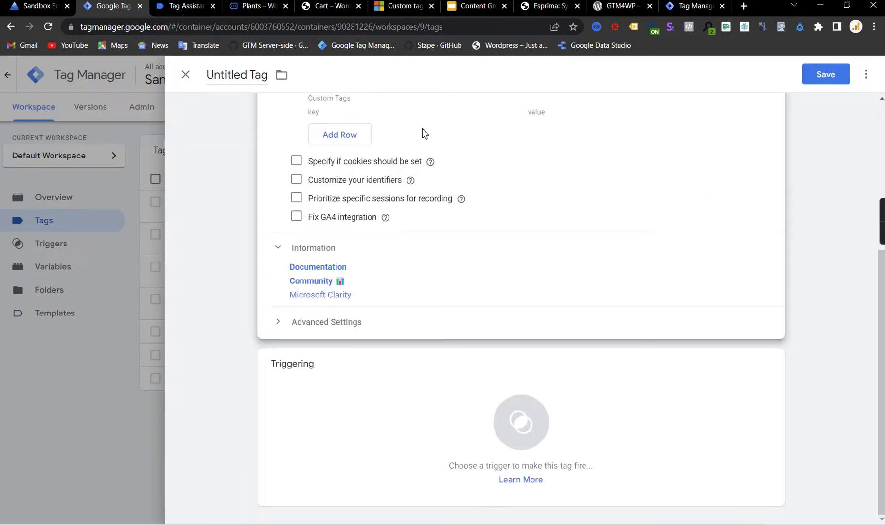
scroll(324, 210, "up", 2)
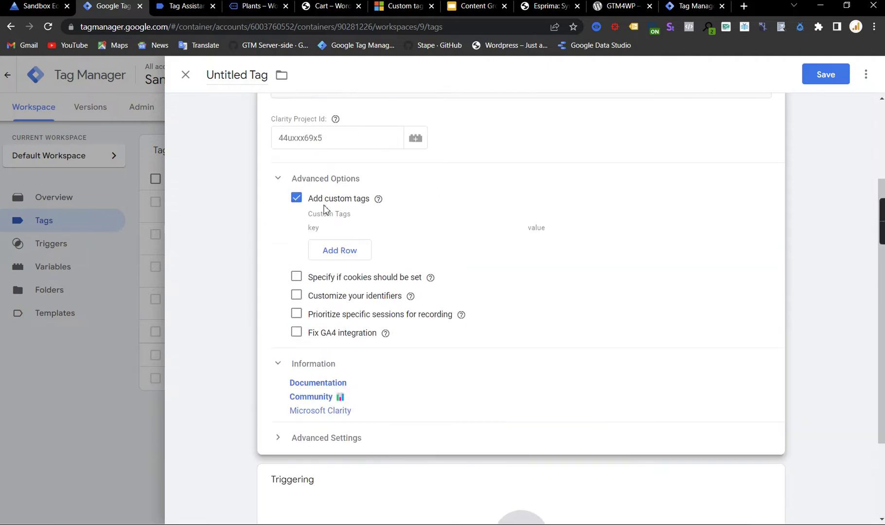
left_click(325, 247)
left_click(338, 249)
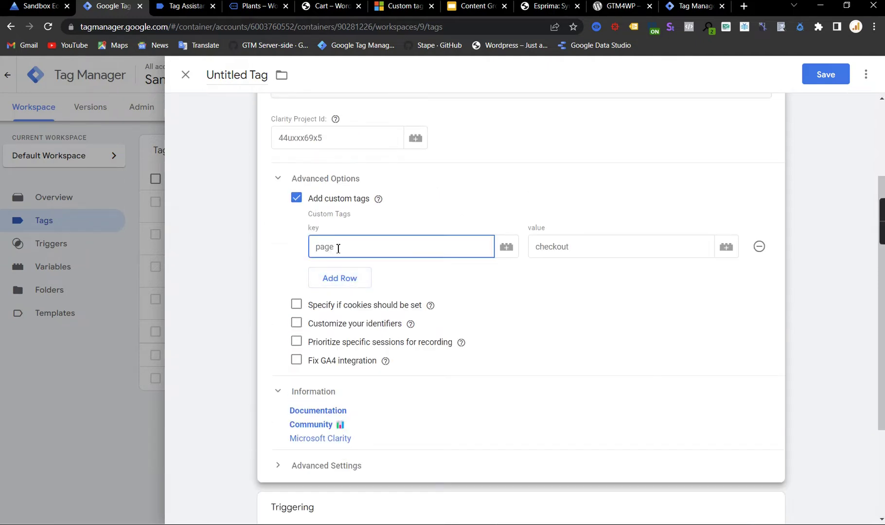
type("pageType")
left_click(591, 252)
scroll(332, 202, "up", 2)
Assign the All Pages trigger to the Clarity tag, and close the tag discarding its changes
left_click(311, 249)
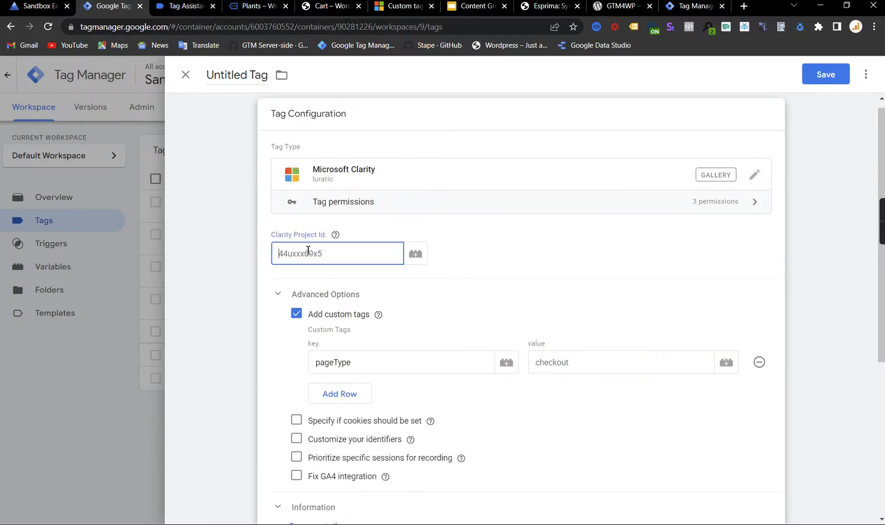
scroll(449, 296, "down", 3)
left_click(559, 191)
left_click(471, 469)
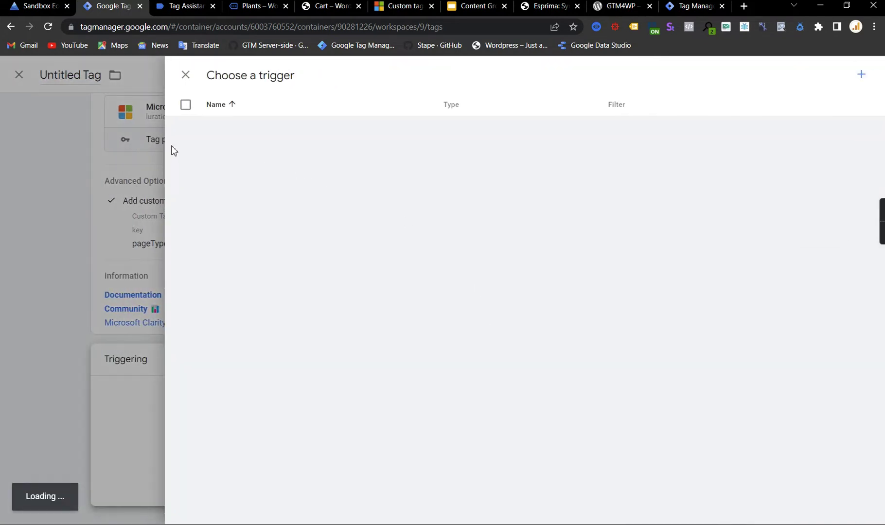
left_click(239, 157)
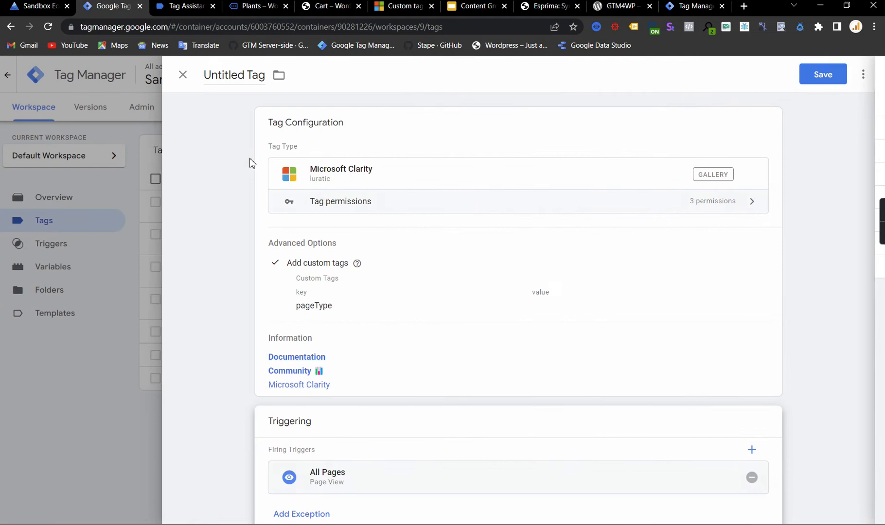
left_click(185, 82)
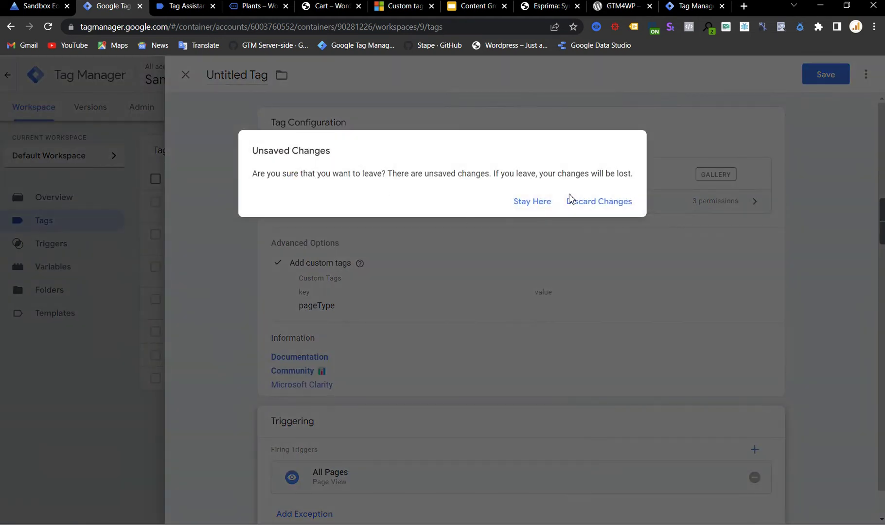
left_click(606, 201)
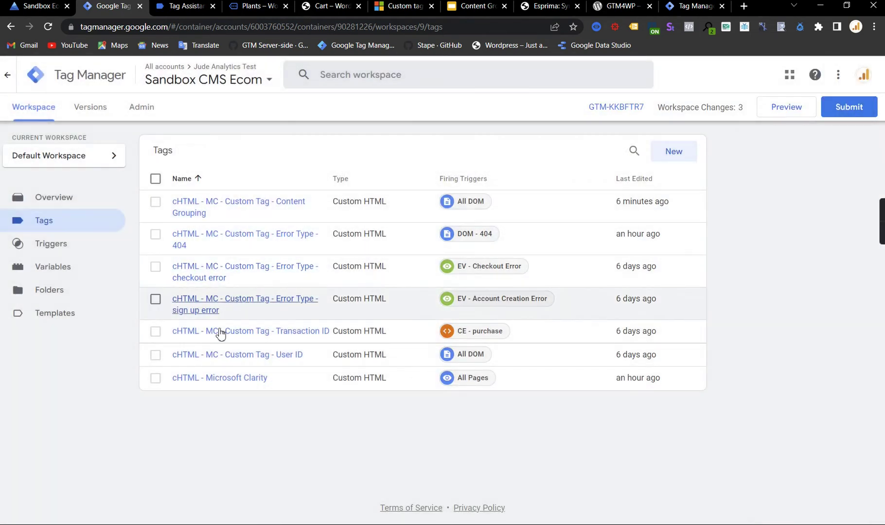
View the custom HTML code of the cHTML - Microsoft Clarity tag and close it
left_click(156, 356)
left_click(156, 356)
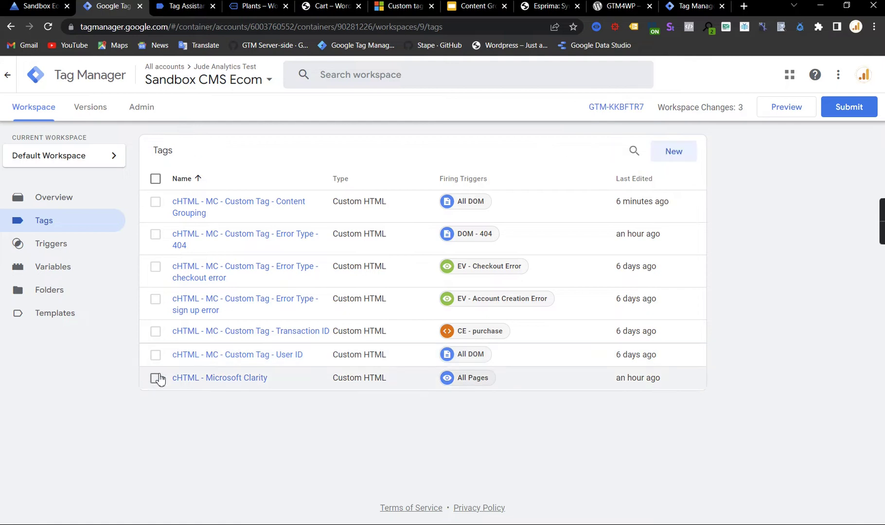
left_click(195, 378)
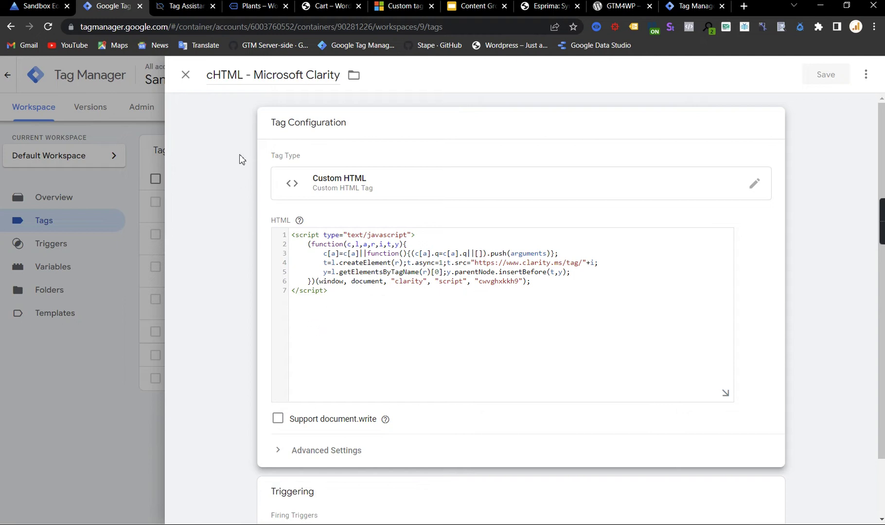
left_click(186, 74)
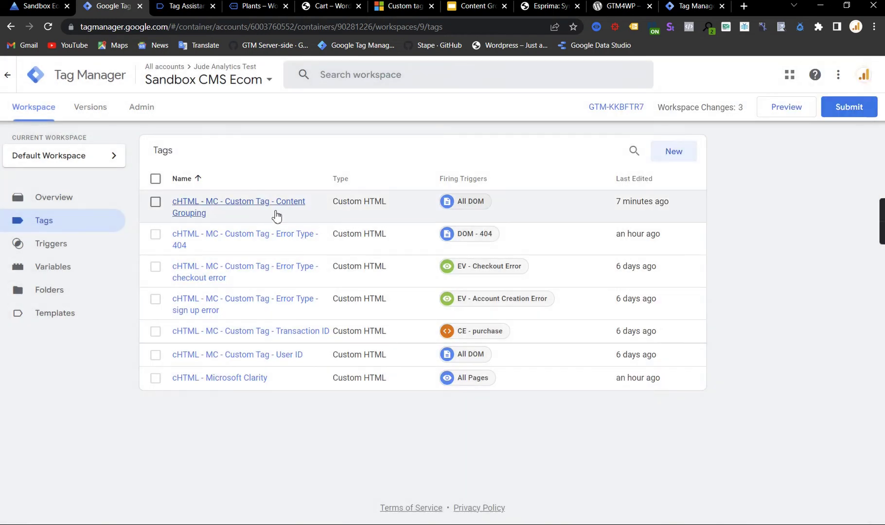
Switch to the Content Grouping In Microsoft Clarity presentation and look through its last slides
left_click(465, 8)
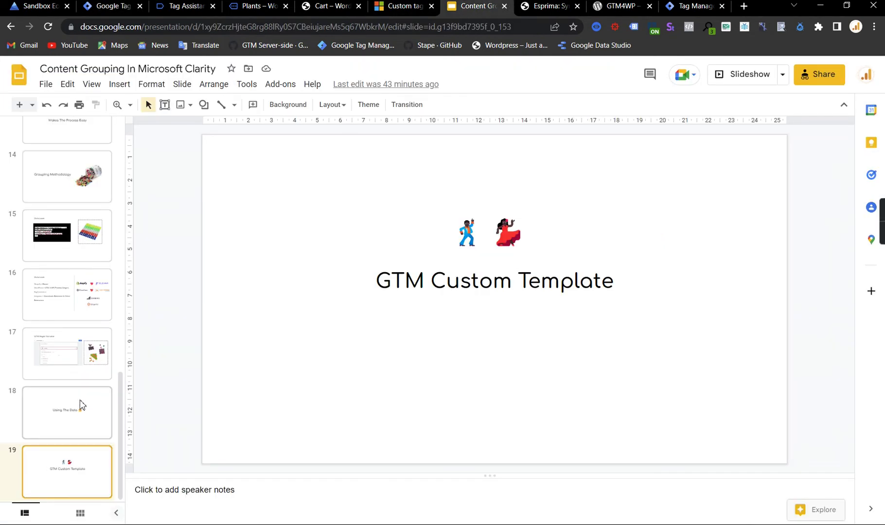
scroll(83, 413, "up", 3)
scroll(83, 414, "down", 3)
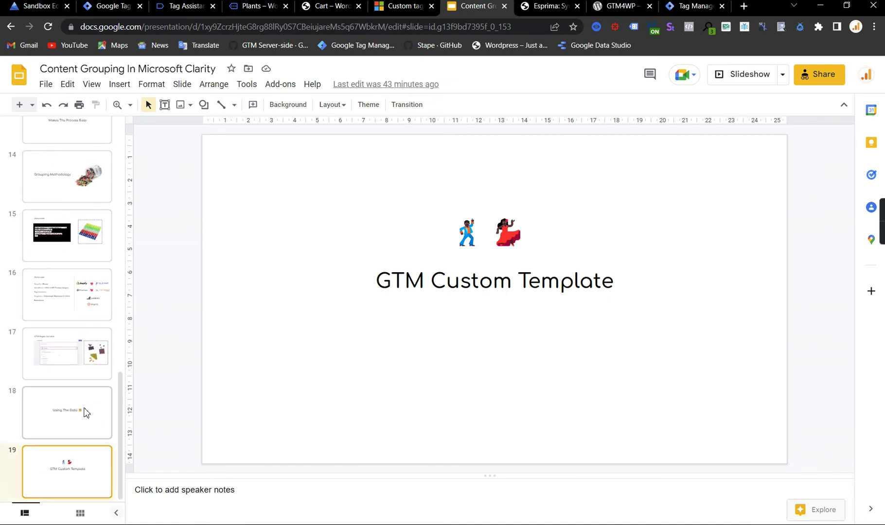